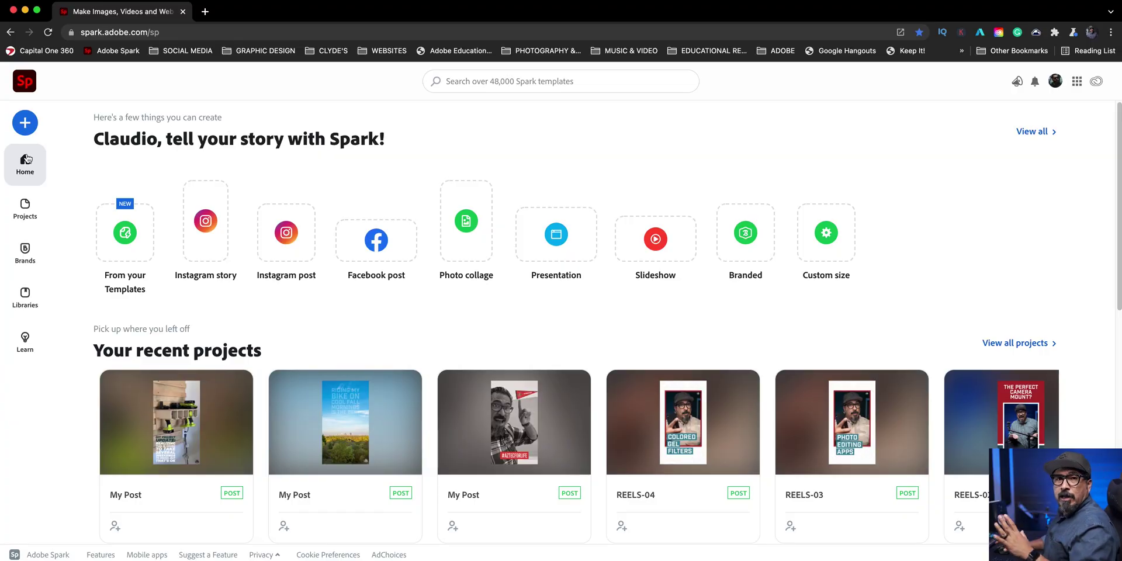
Step: Create a new custom-size graphic from the 5 x 7 in print Card preset
click(24, 124)
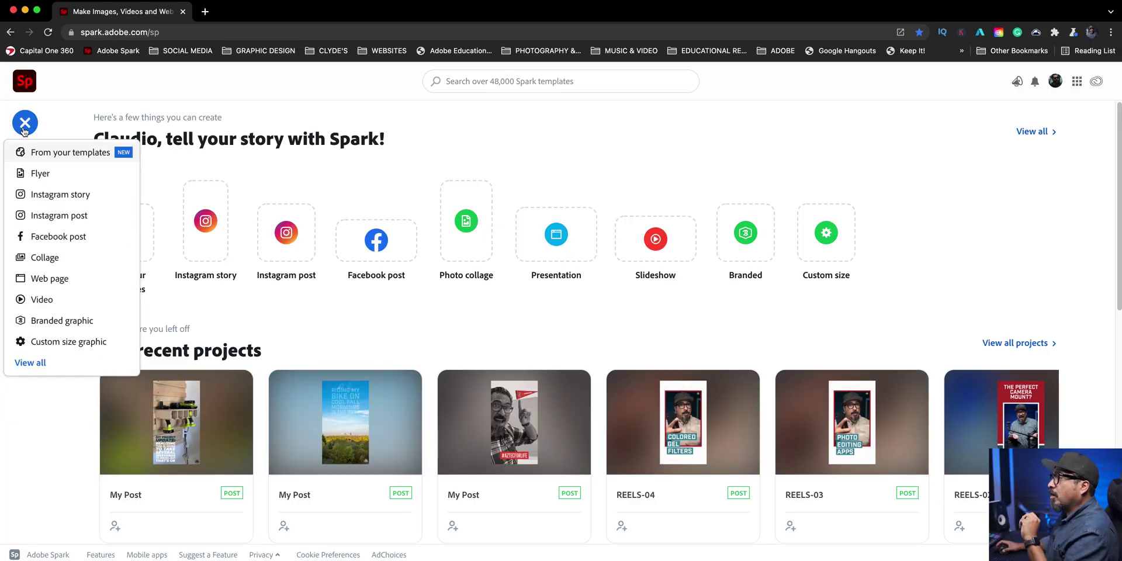
click(57, 343)
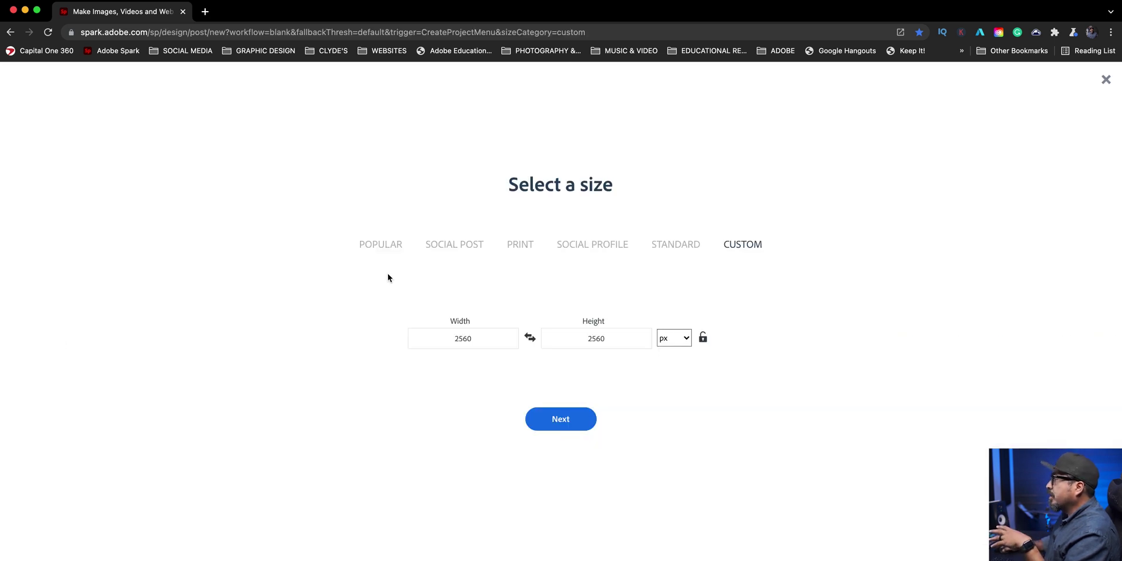
click(464, 251)
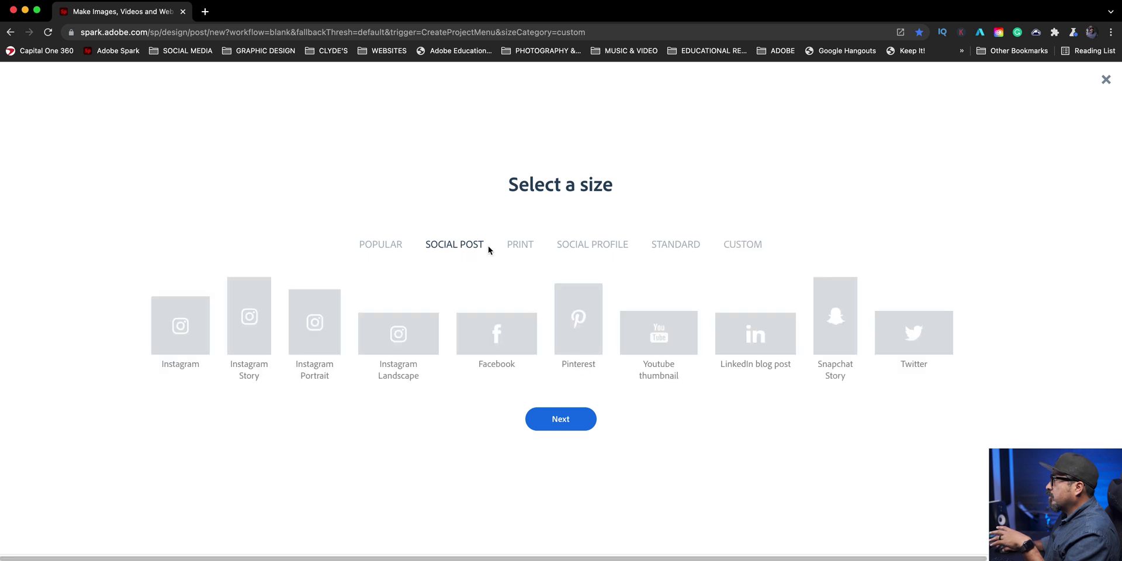
click(507, 246)
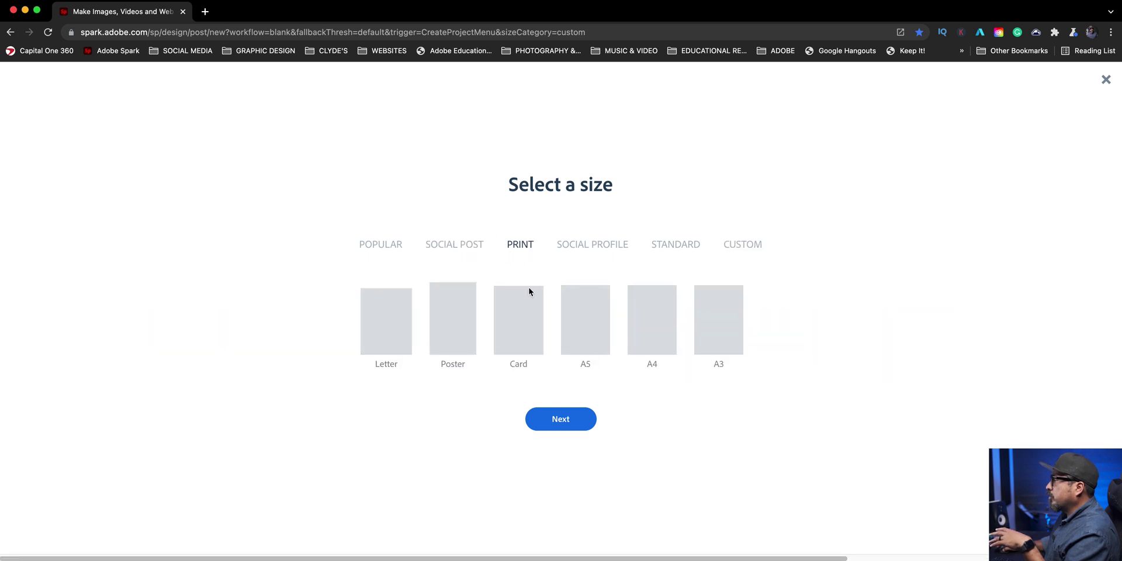
click(522, 340)
click(558, 422)
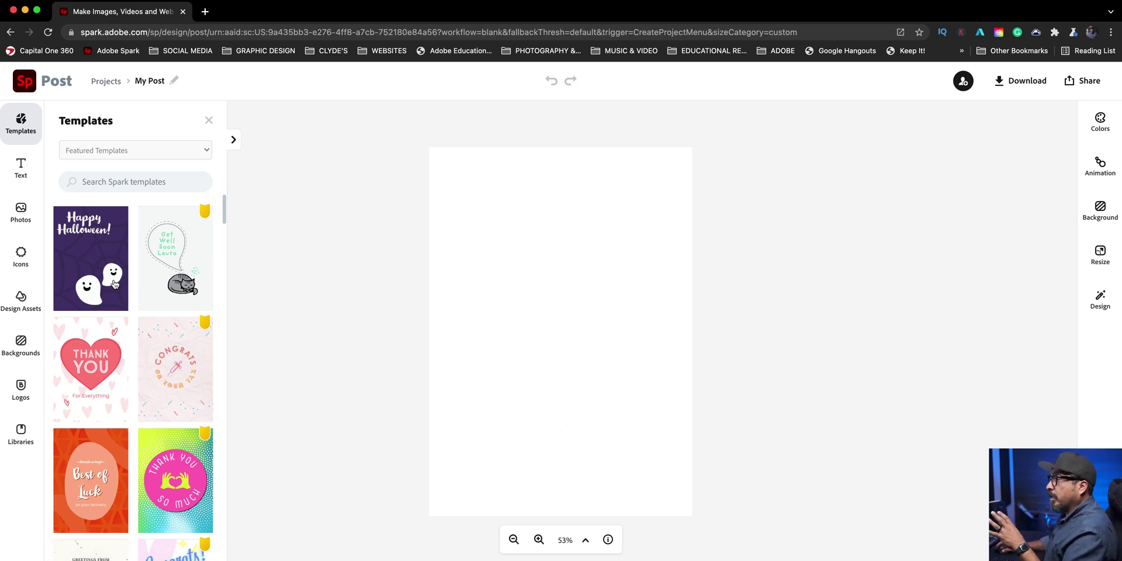
Step: Upload the AT-AT photo from the computer onto the page
click(21, 212)
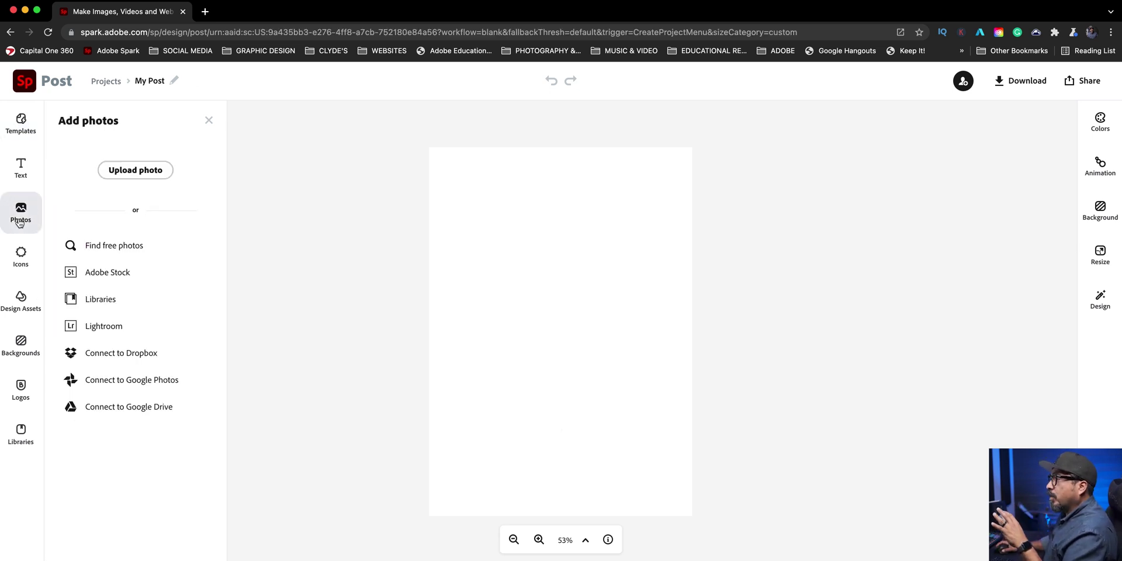
click(154, 170)
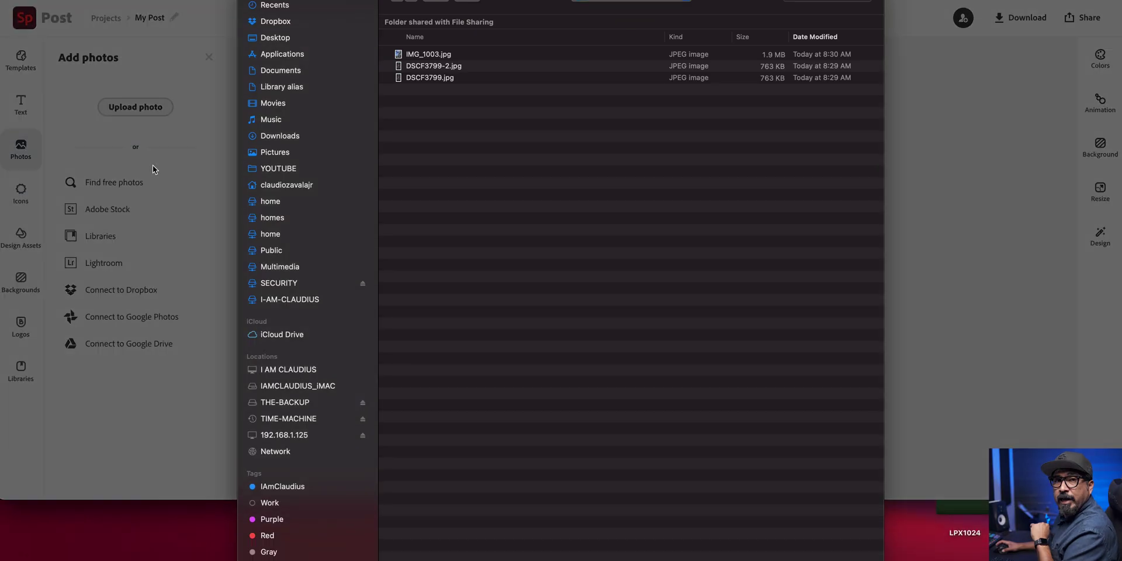
double_click(460, 69)
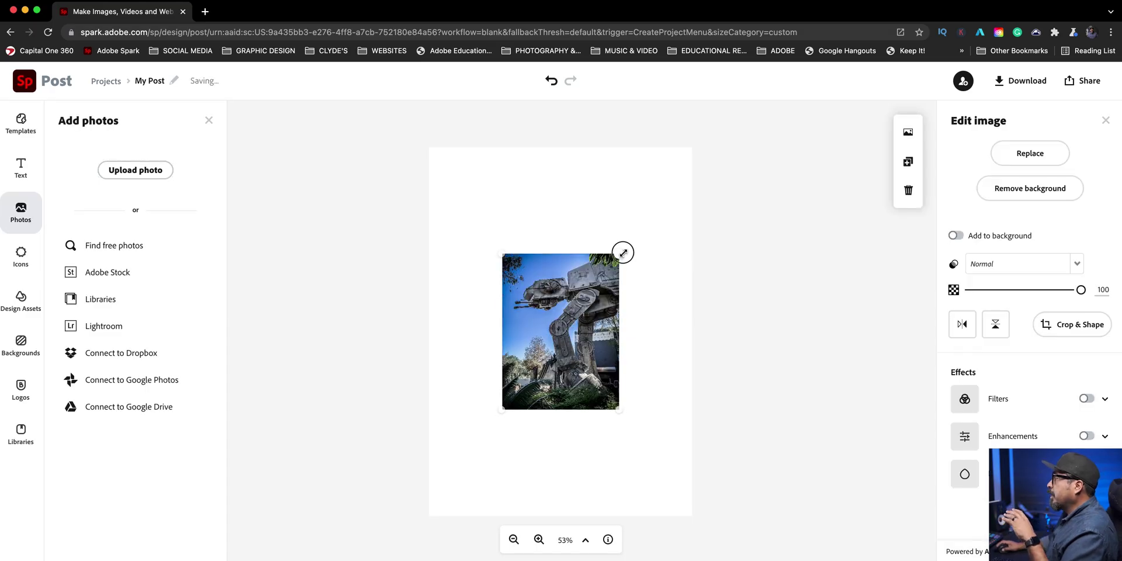
Step: Stretch the AT-AT photo to cover the whole page and nudge it into alignment
drag(620, 254, 699, 148)
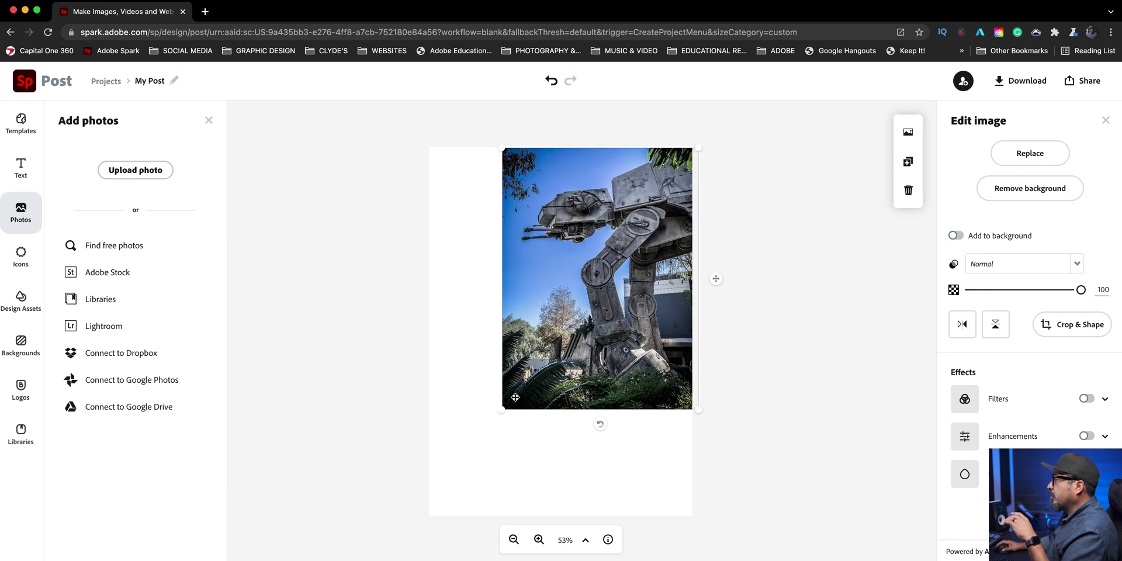
drag(505, 405, 424, 511)
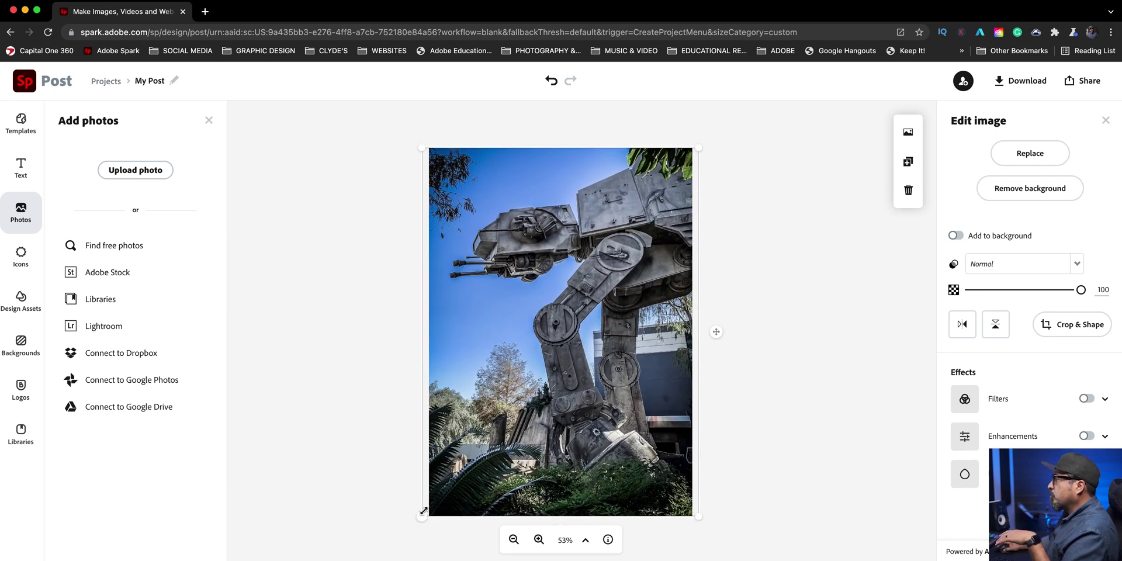
click(815, 386)
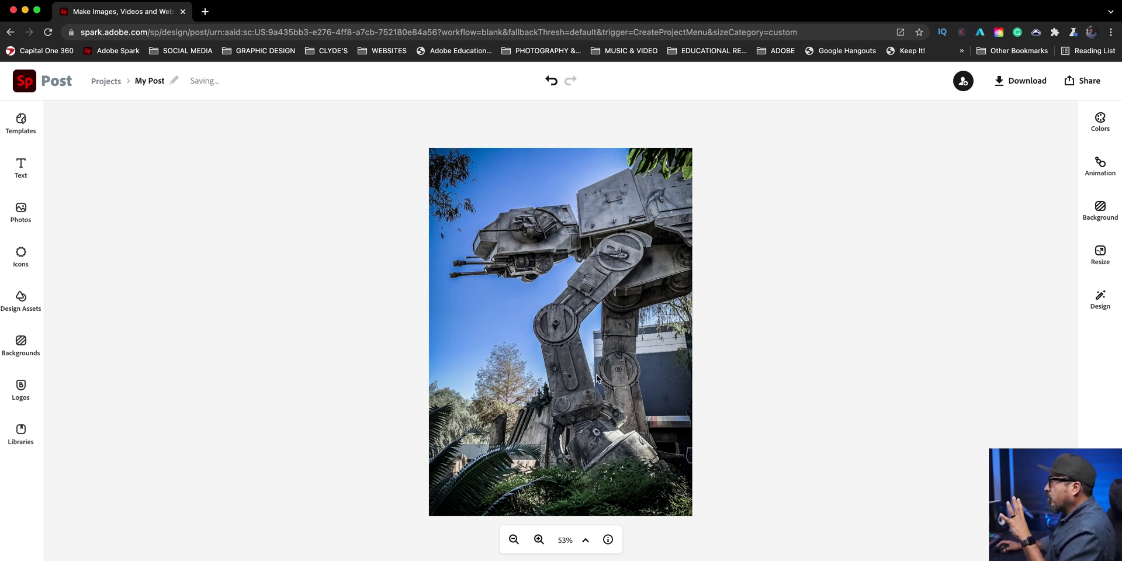
drag(596, 377, 605, 377)
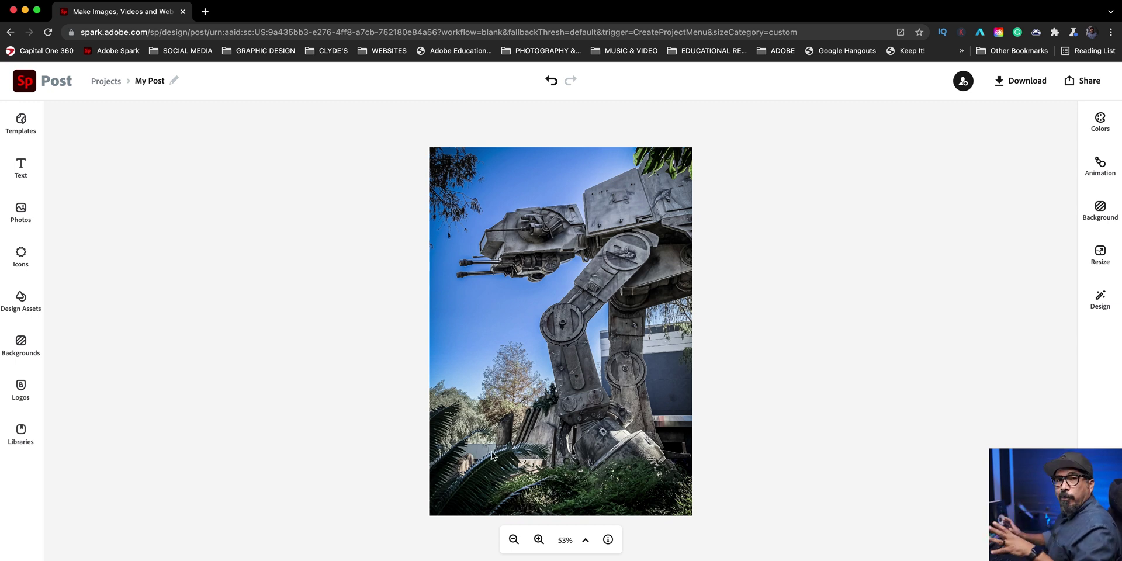
Step: Remove the AT-AT photo's background and show the full original image behind the cutout
click(541, 341)
click(1073, 193)
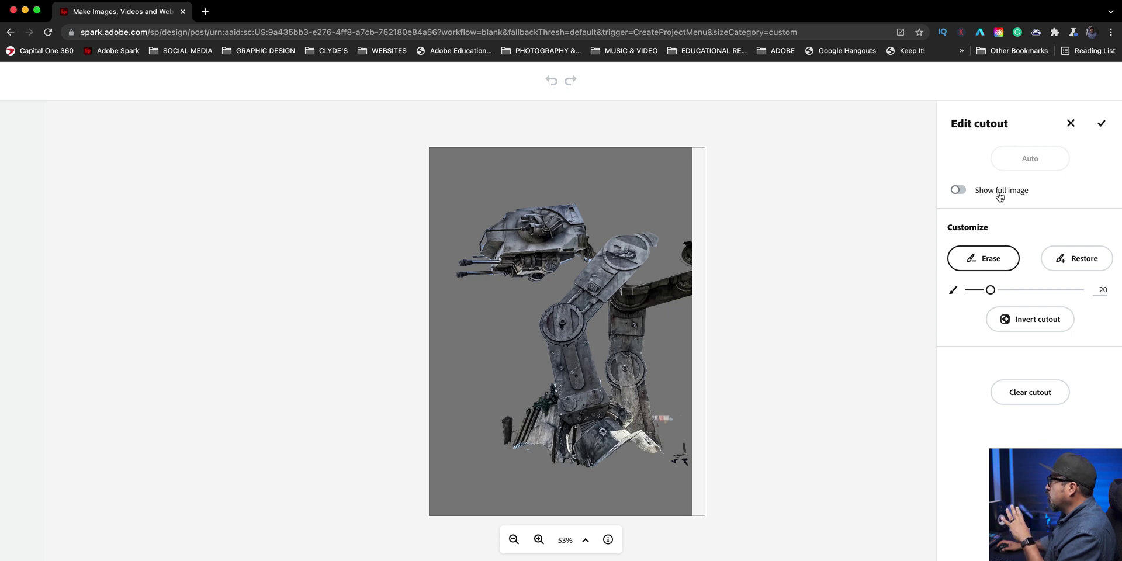
click(1001, 197)
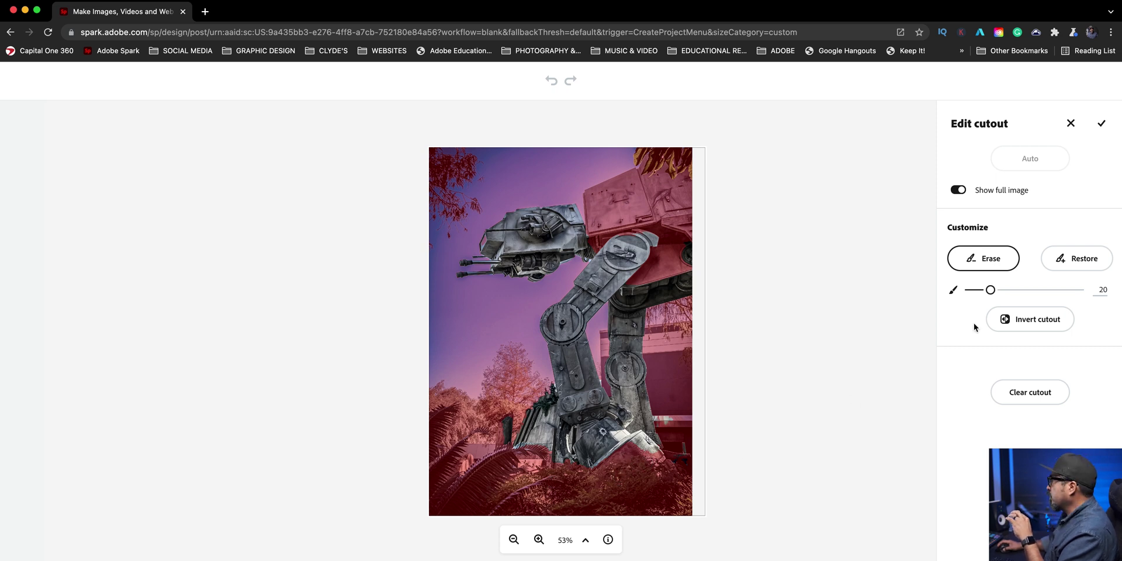
Step: Switch the brush to Restore, zoom in to 125%, and shrink the brush to size 14
click(1079, 258)
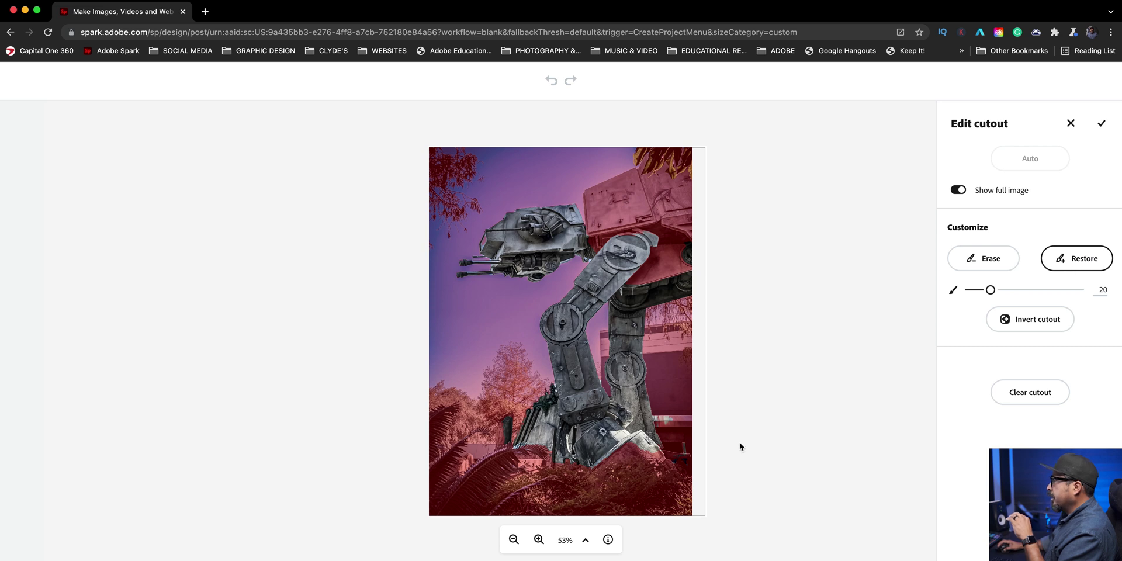
click(539, 539)
click(539, 539)
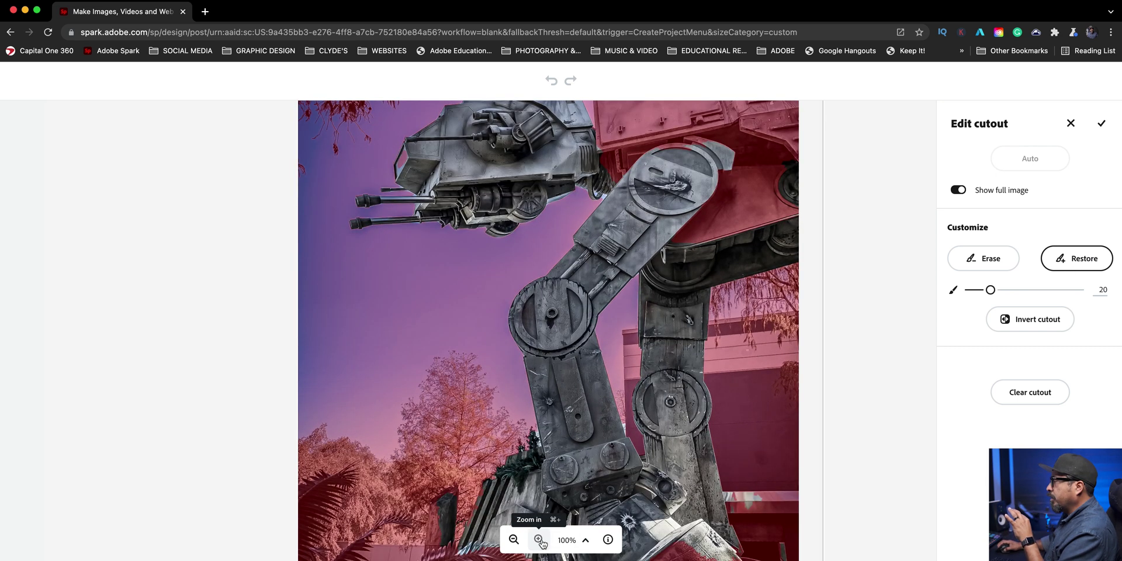
click(539, 540)
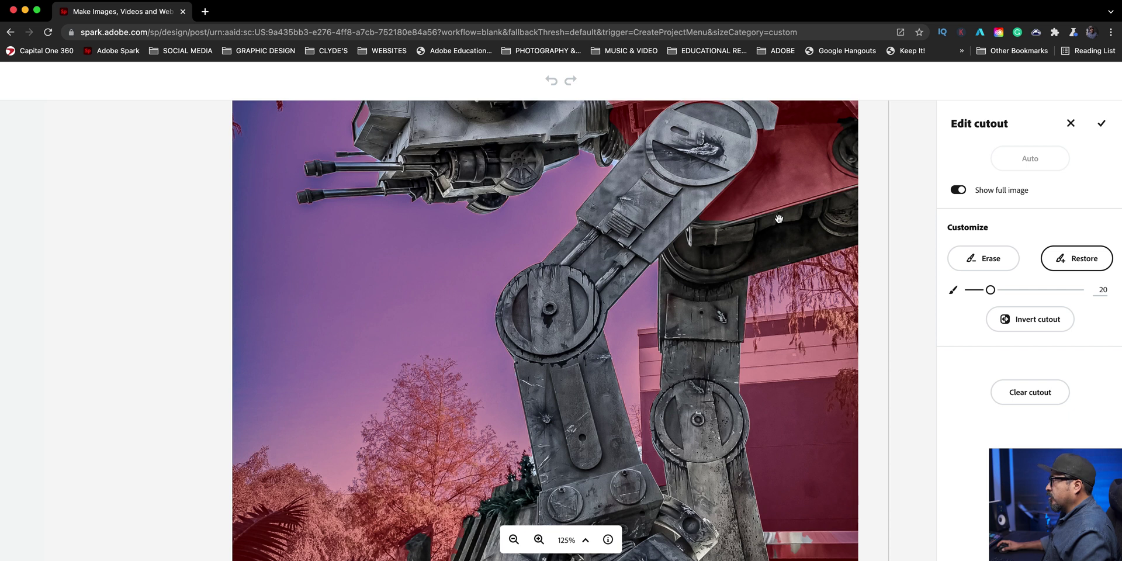
scroll(779, 219, up, 5)
scroll(780, 219, right, 4)
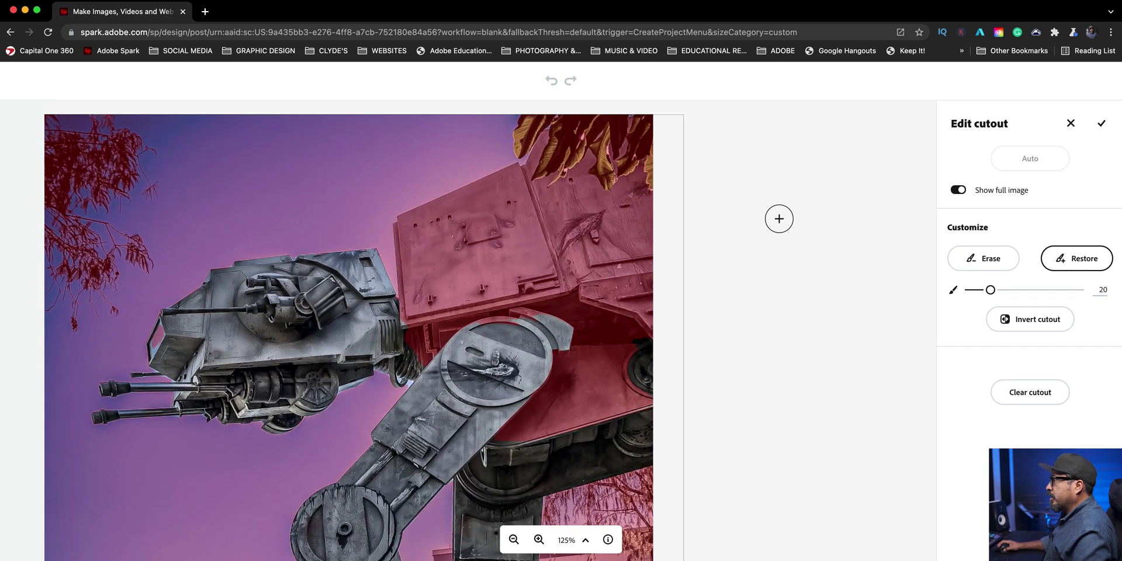
key(super+z)
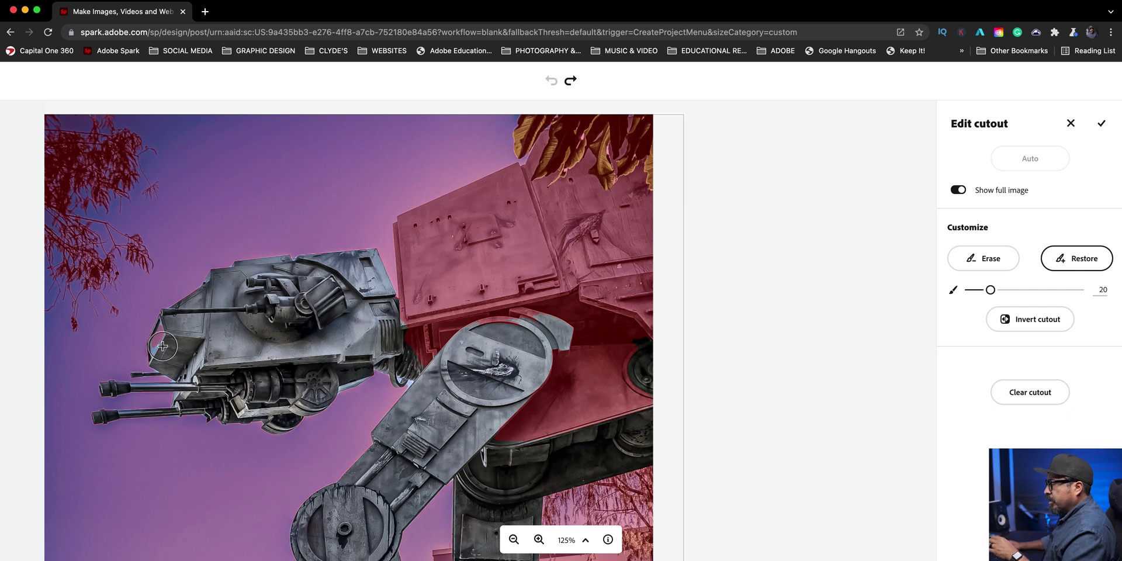
key([)
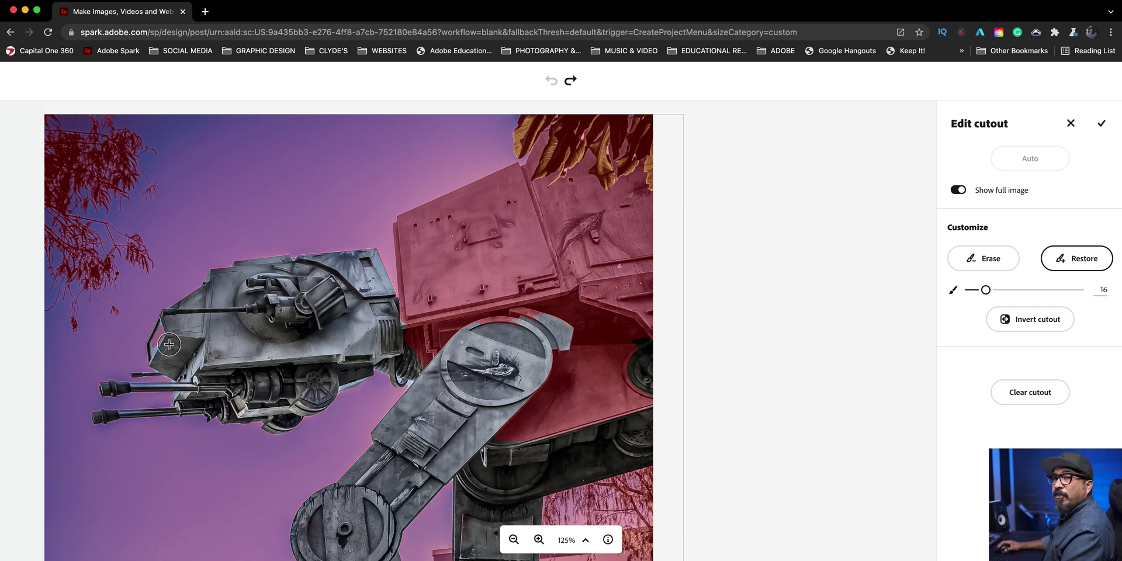
key([)
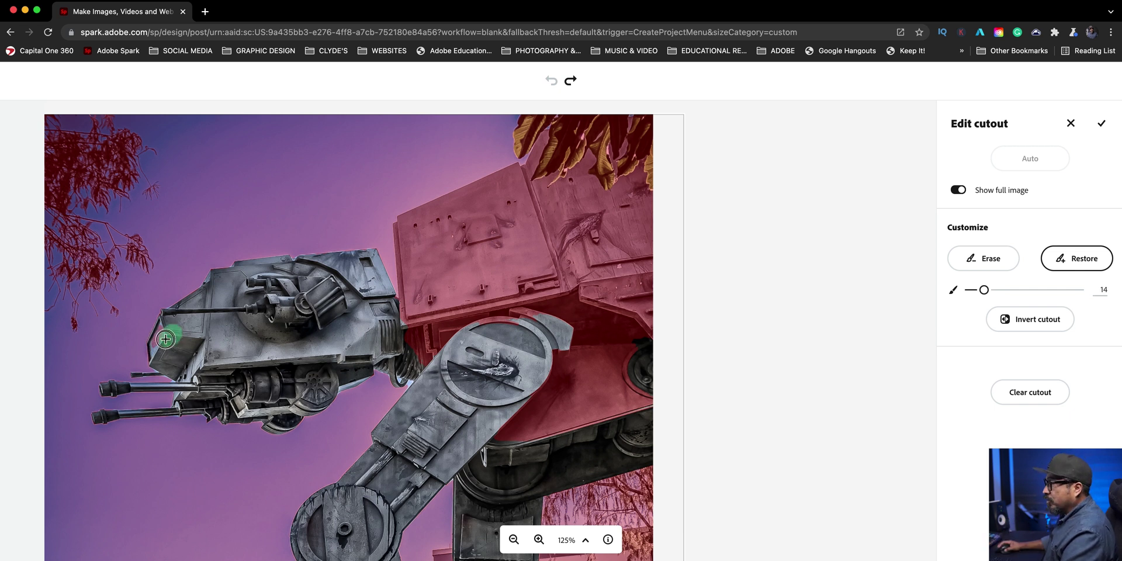
Step: Restore the head's left edge, the neck, and the red-tinted upper body with a size-82 brush
drag(166, 339, 162, 339)
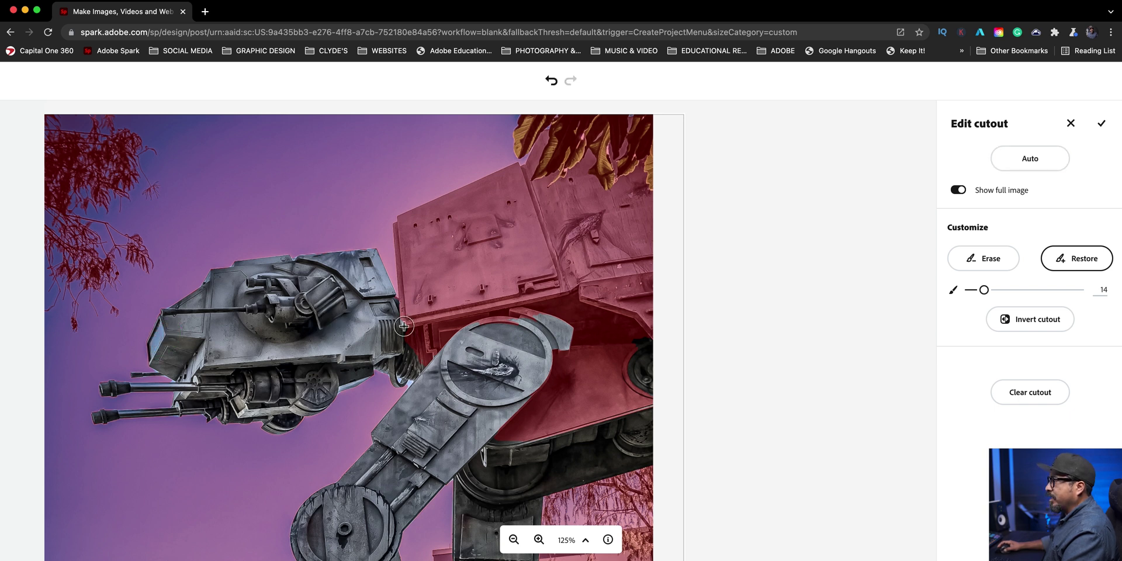
mouse_move(404, 326)
mouse_down()
mouse_move(400, 304)
mouse_move(411, 351)
mouse_move(459, 304)
mouse_move(413, 365)
mouse_move(497, 307)
mouse_move(514, 310)
mouse_up()
key(bracketright)
key(bracketright)
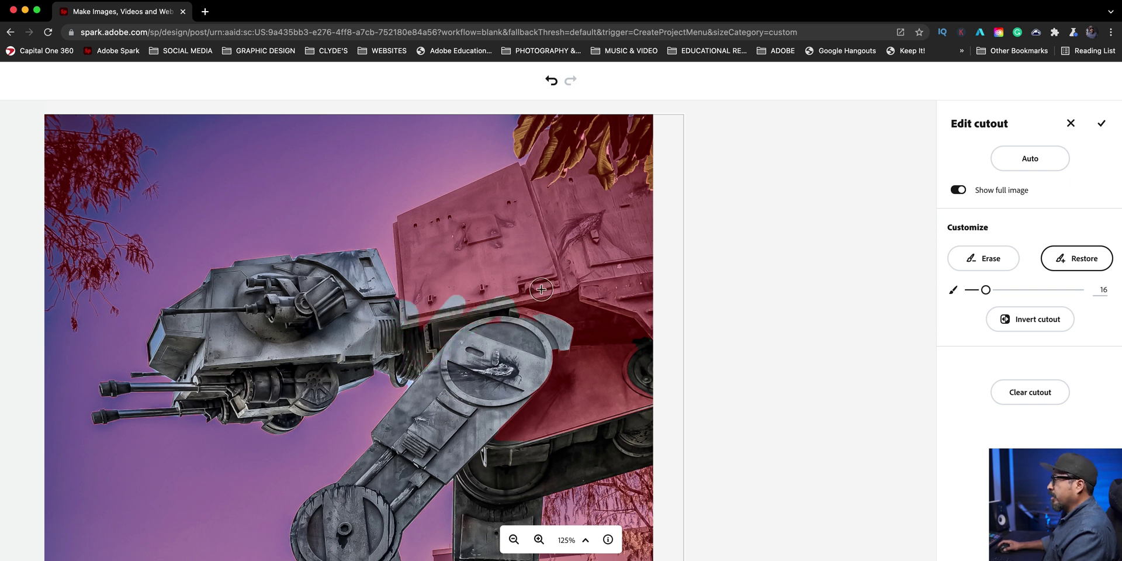
key(bracketright)
key(bracketright)
key(bracketright)
key(bracketright)
key(bracketright)
key(bracketright)
key(bracketright)
key(bracketright)
key(bracketright)
key(bracketright)
key(bracketright)
key(bracketright)
key(bracketright)
key(bracketright)
key(bracketright)
key(bracketright)
key(bracketright)
key(bracketright)
key(bracketright)
key(bracketright)
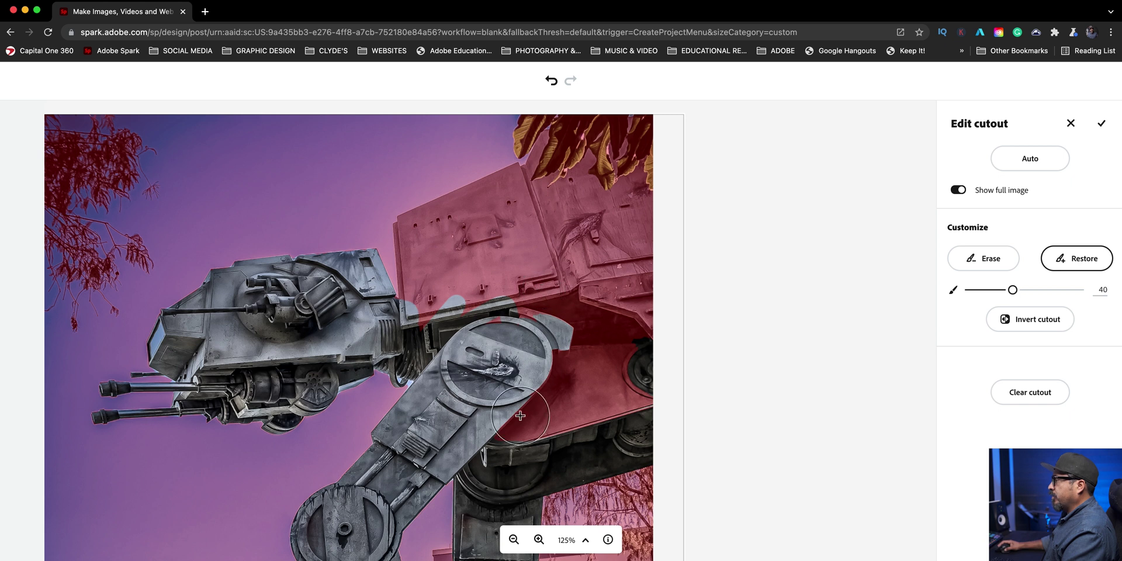
key(bracketright)
key(bracketright)
key(bracketright)
key(bracketright)
key(bracketright)
key(bracketright)
key(bracketright)
key(bracketright)
key(bracketright)
key(bracketright)
key(bracketright)
key(bracketright)
key(bracketright)
key(bracketright)
key(bracketright)
key(bracketright)
key(bracketright)
key(bracketright)
key(bracketright)
key(bracketright)
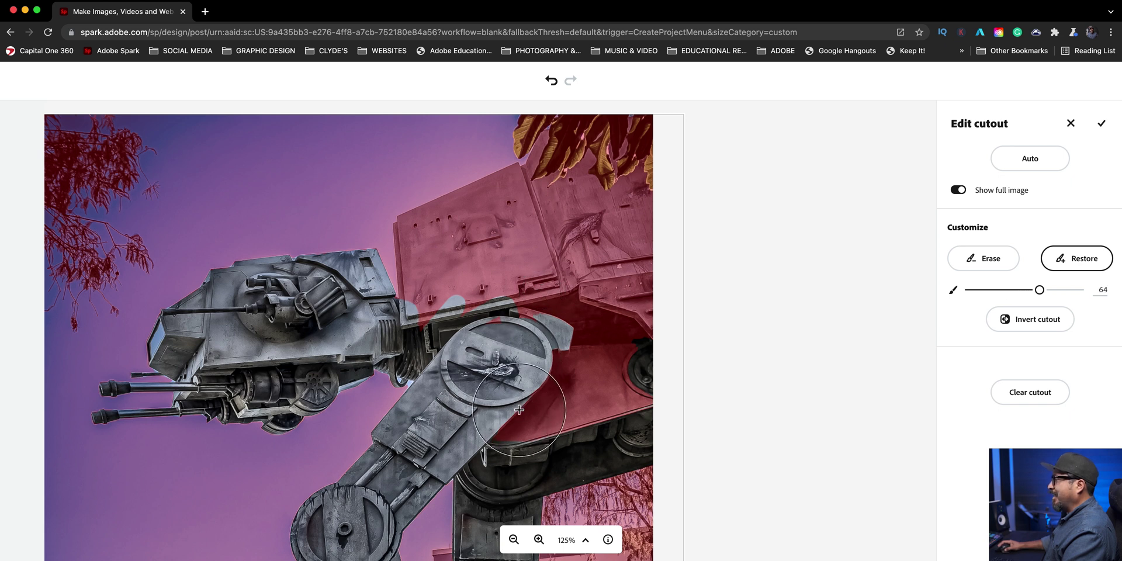
key(bracketright)
key(bracketright)
key(bracketright)
key(bracketright)
key(bracketright)
key(bracketright)
key(bracketright)
key(bracketright)
key(bracketright)
key(bracketright)
key(bracketright)
key(bracketright)
key(bracketright)
key(bracketright)
key(bracketright)
key(bracketright)
key(bracketright)
key(bracketright)
mouse_move(520, 403)
mouse_down()
mouse_move(614, 374)
mouse_move(623, 274)
mouse_move(580, 255)
mouse_move(507, 278)
mouse_move(500, 306)
mouse_move(481, 266)
mouse_move(447, 275)
mouse_move(444, 342)
mouse_move(470, 301)
mouse_move(462, 257)
mouse_move(538, 248)
mouse_move(625, 213)
mouse_move(515, 236)
mouse_move(505, 258)
mouse_up()
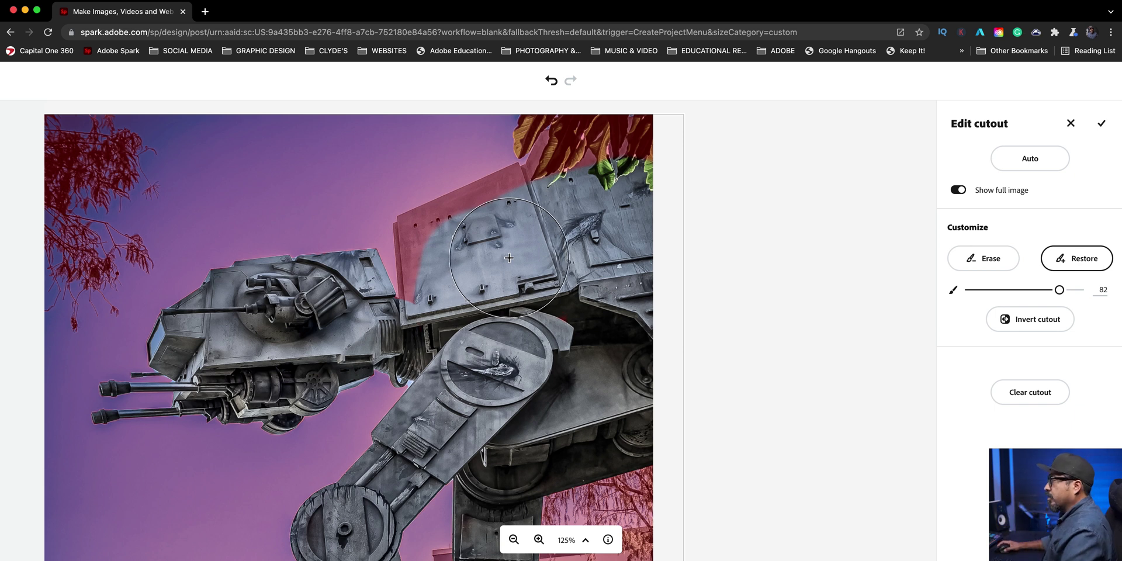
Step: Shrink the brush and restore the cut-away strip along the upper panel's left edge
key(bracketleft)
key(bracketleft)
key(bracketleft)
key(bracketleft)
key(bracketleft)
key(bracketleft)
key(bracketleft)
key(bracketleft)
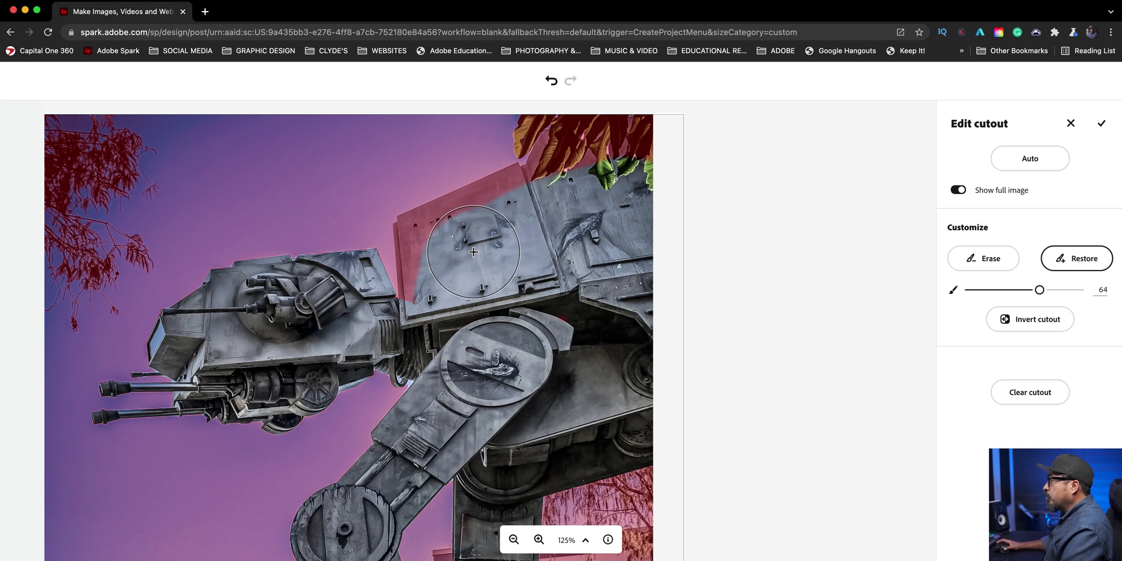
key(bracketleft)
key(bracketleft)
key(bracketleft)
key(bracketleft)
key(bracketleft)
key(bracketleft)
key(bracketleft)
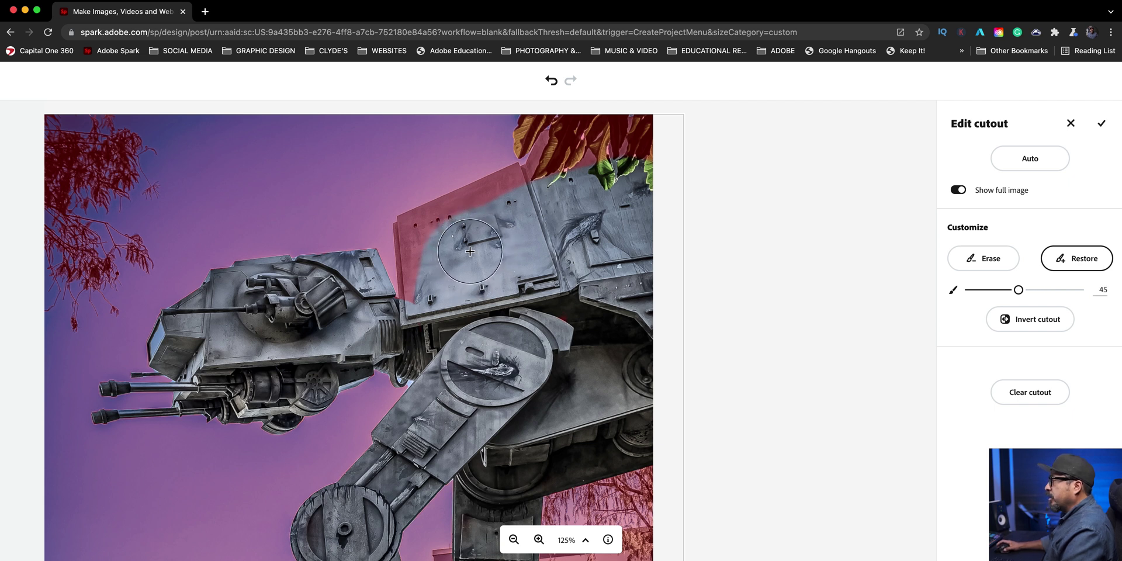
key(bracketleft)
key(bracketleft)
key(bracketleft)
key(bracketleft)
key(bracketleft)
key(bracketleft)
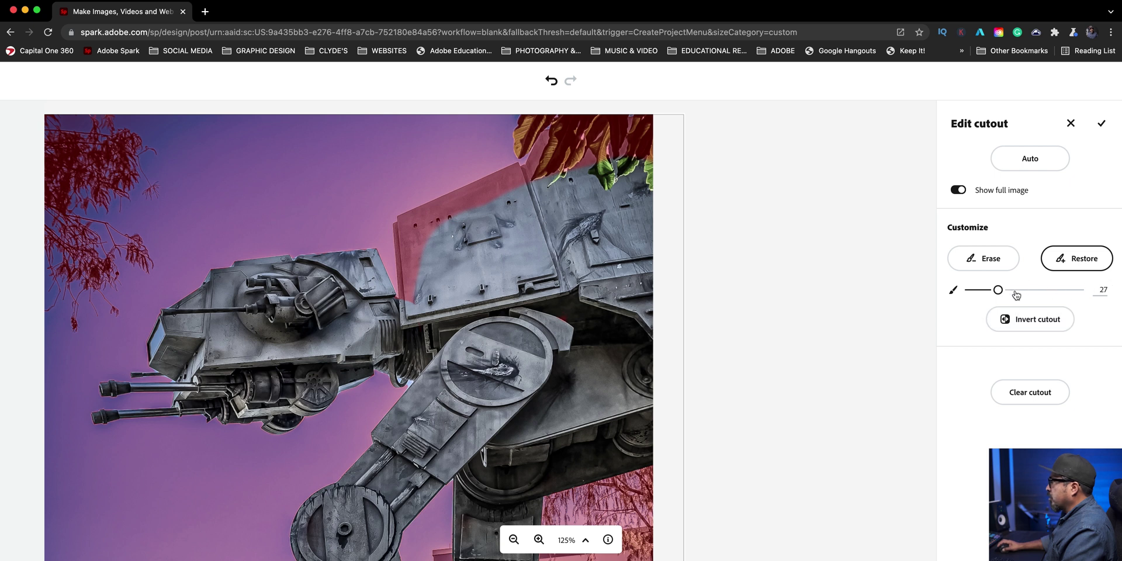
key(bracketleft)
key(bracketleft)
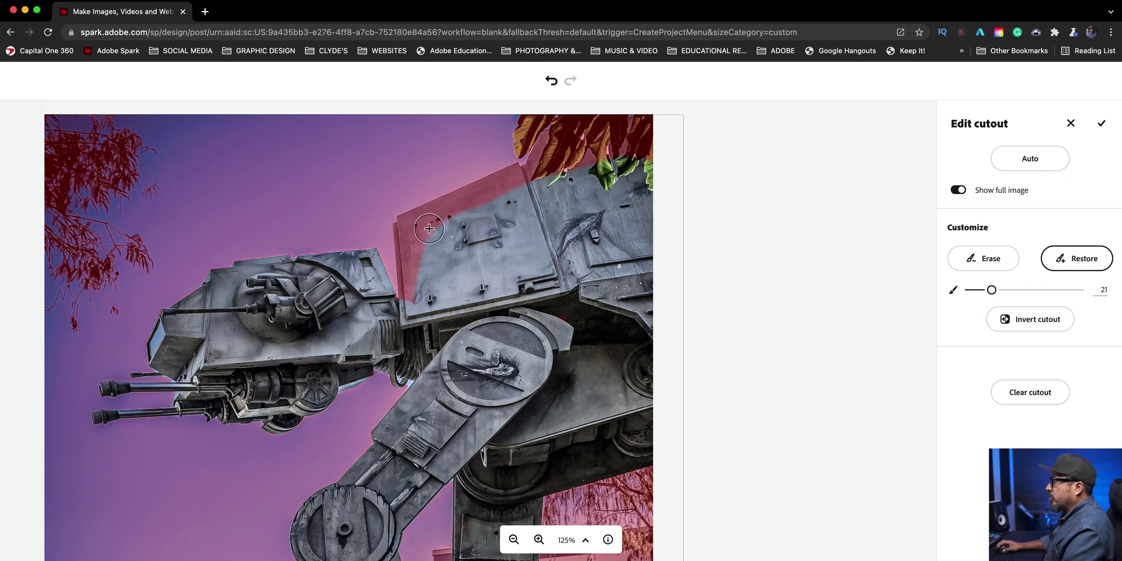
key(bracketleft)
key(bracketleft)
key(bracketleft)
key(bracketleft)
mouse_move(419, 234)
mouse_down()
mouse_move(416, 285)
mouse_move(400, 234)
mouse_up()
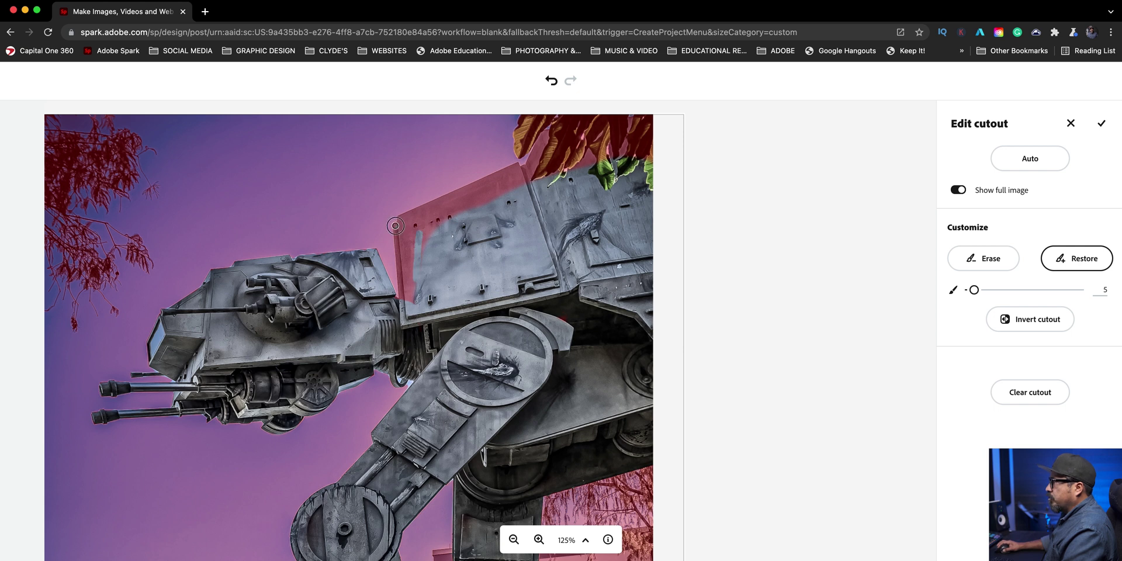
mouse_move(397, 248)
mouse_down()
mouse_move(402, 311)
mouse_move(401, 301)
mouse_up()
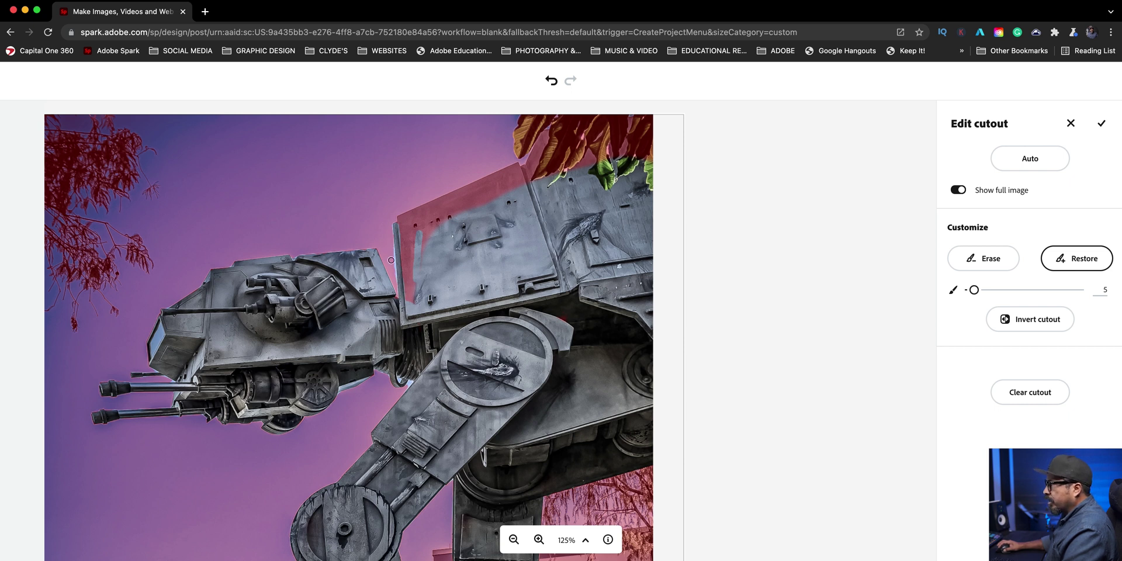
click(985, 255)
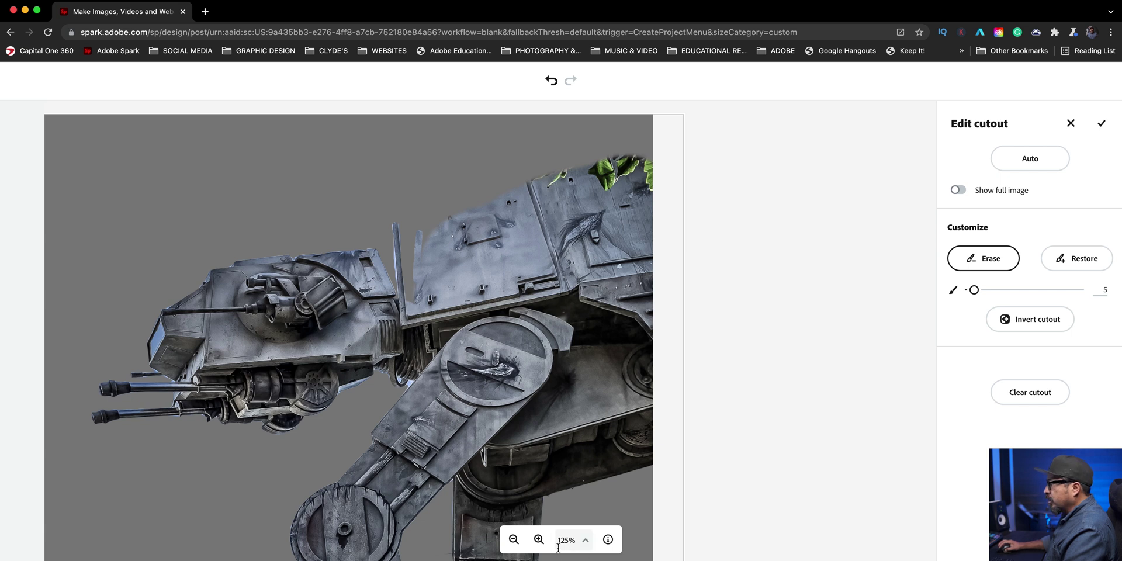
Step: Zoom in on the walker's upper body and erase the stray sliver along the antenna edge
click(539, 540)
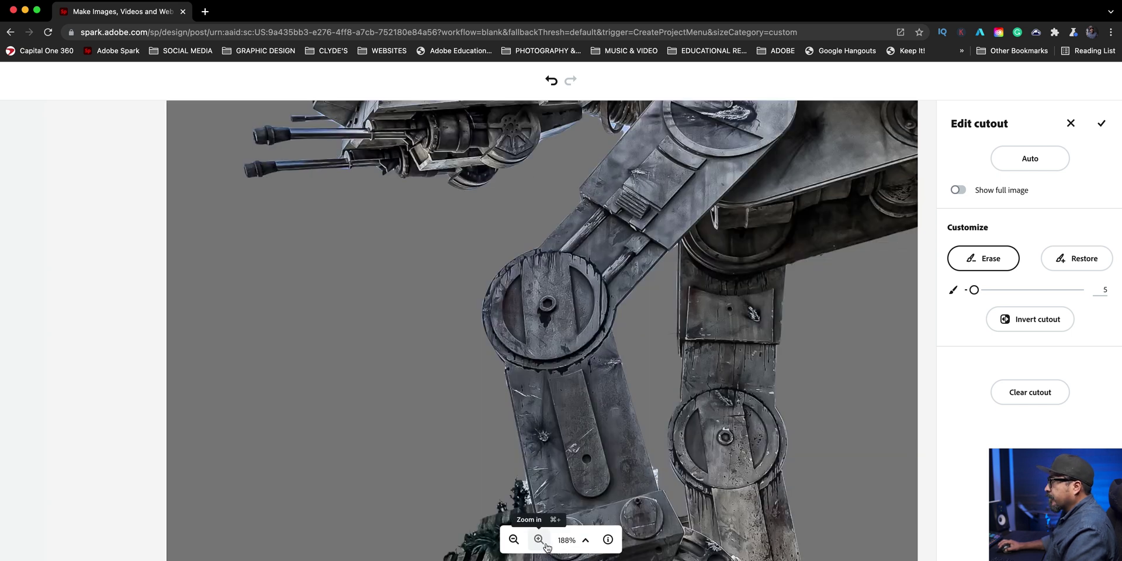
click(539, 539)
drag(634, 438, 634, 513)
scroll(507, 292, up, 5)
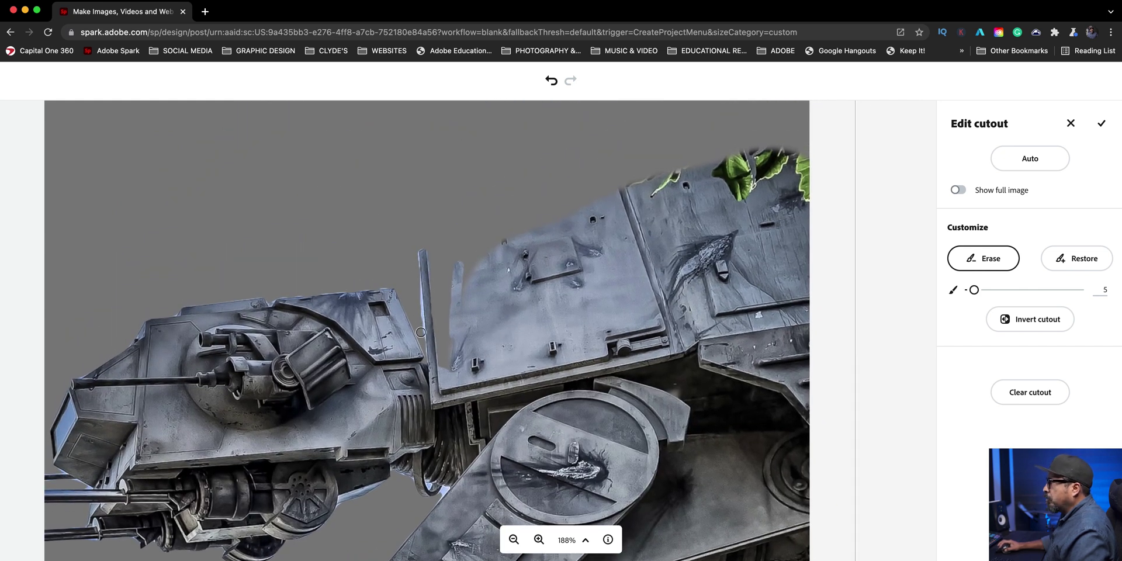
drag(421, 323, 415, 258)
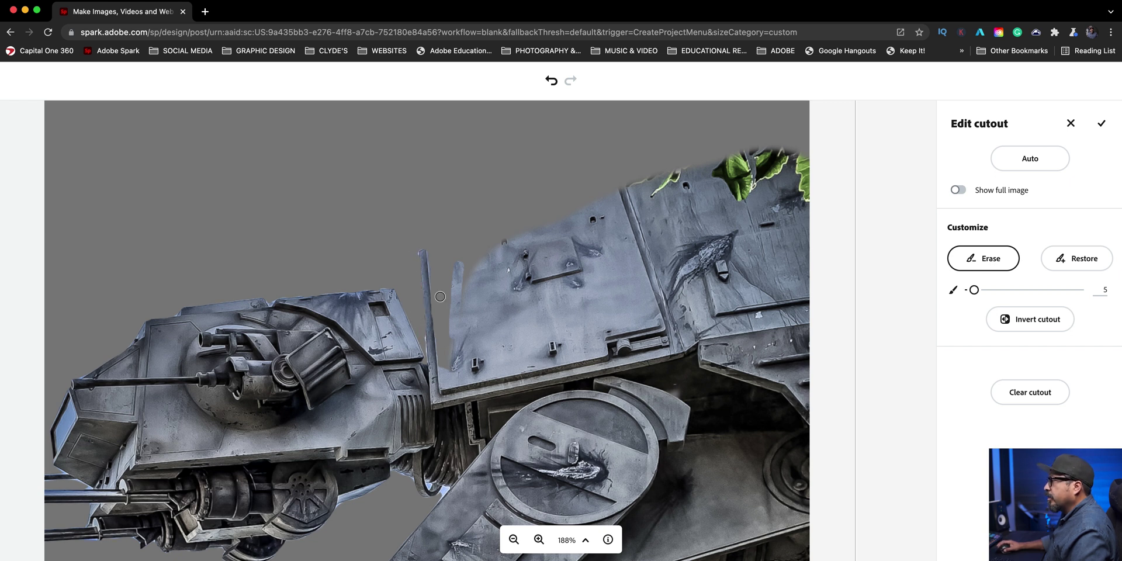
click(1061, 261)
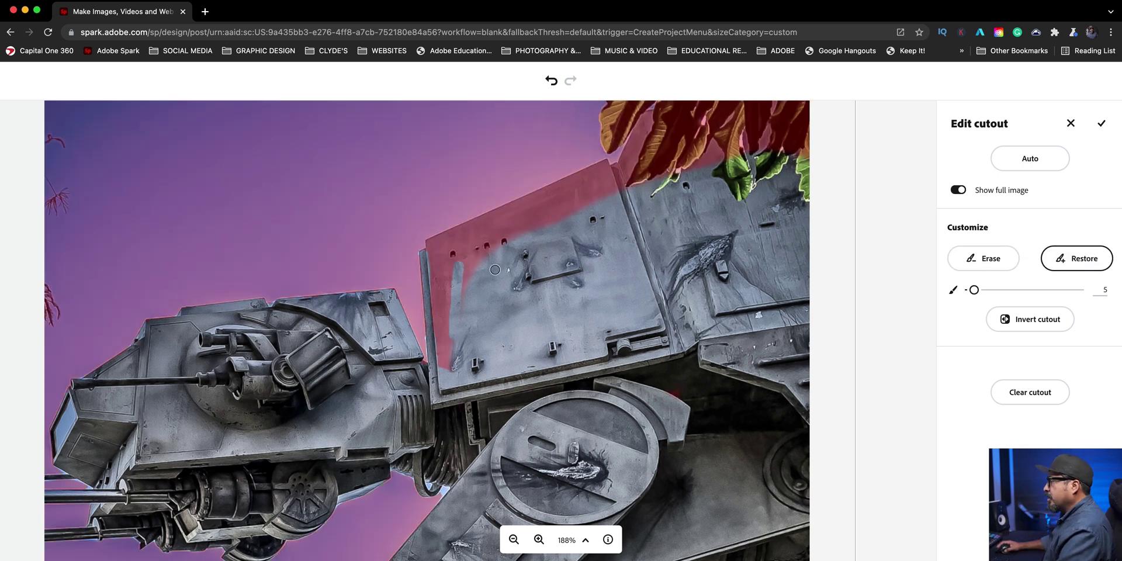
Step: Restore the upper panel's masked left edge and the walker's top edge up to the leaves
key(bracketright)
key(bracketright)
key(bracketright)
key(bracketright)
key(bracketright)
key(bracketright)
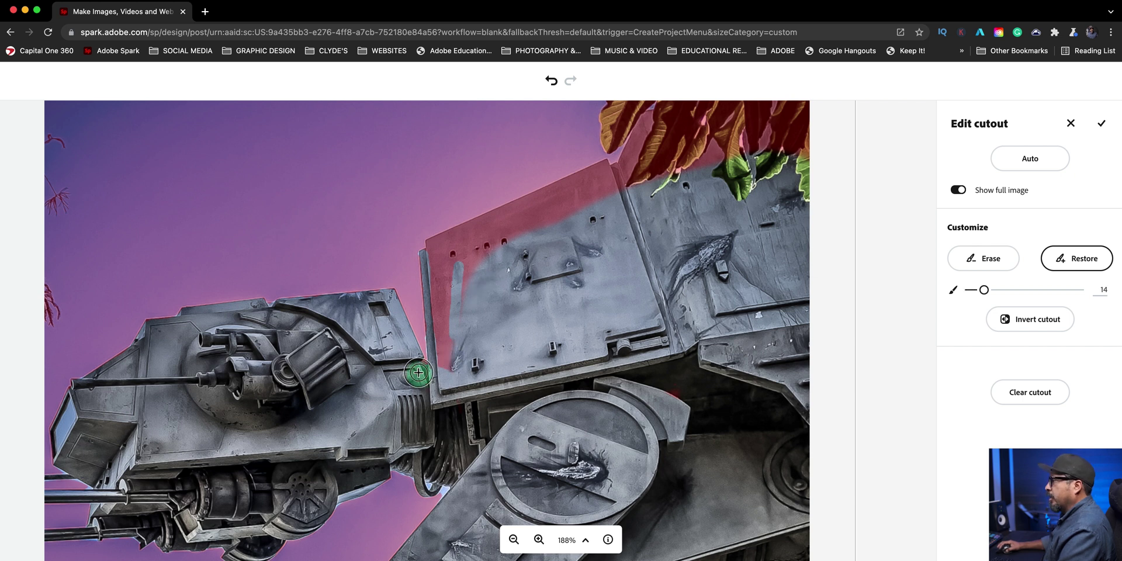
drag(451, 374, 436, 304)
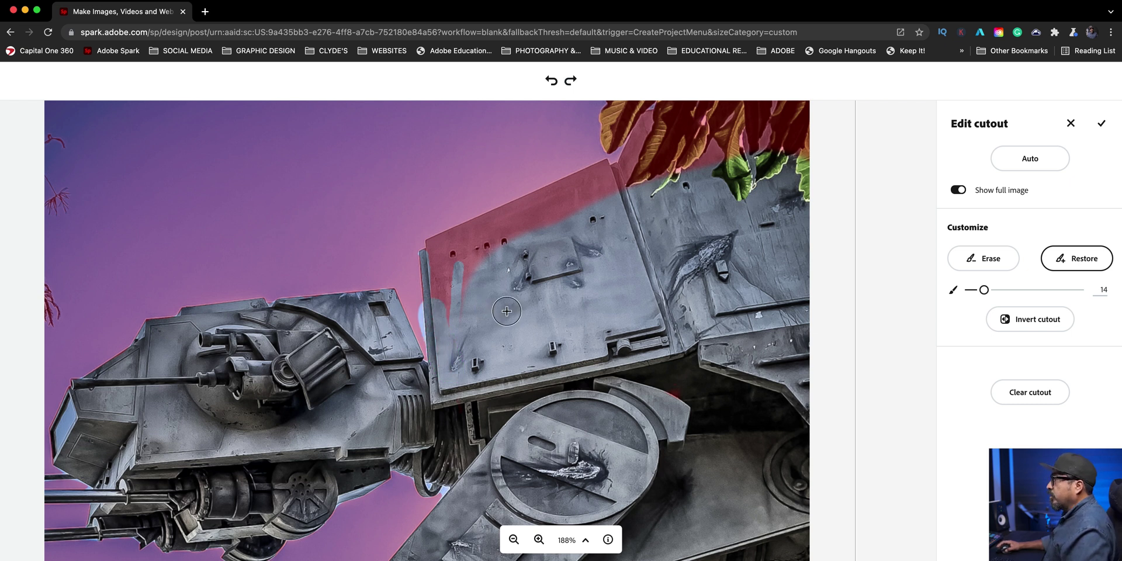
mouse_move(442, 351)
mouse_down()
mouse_move(446, 360)
mouse_move(445, 272)
mouse_move(605, 195)
mouse_move(462, 254)
mouse_move(462, 322)
mouse_move(438, 260)
mouse_move(628, 182)
mouse_move(651, 149)
mouse_move(642, 156)
mouse_move(716, 157)
mouse_move(664, 184)
mouse_move(612, 180)
mouse_up()
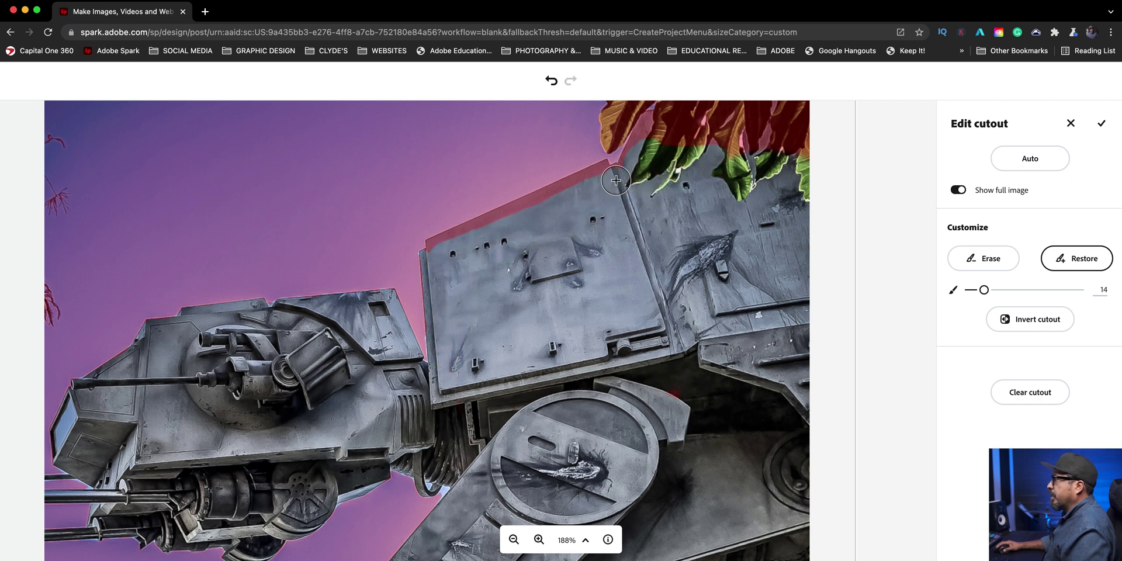
key([)
key([)
key([)
key([)
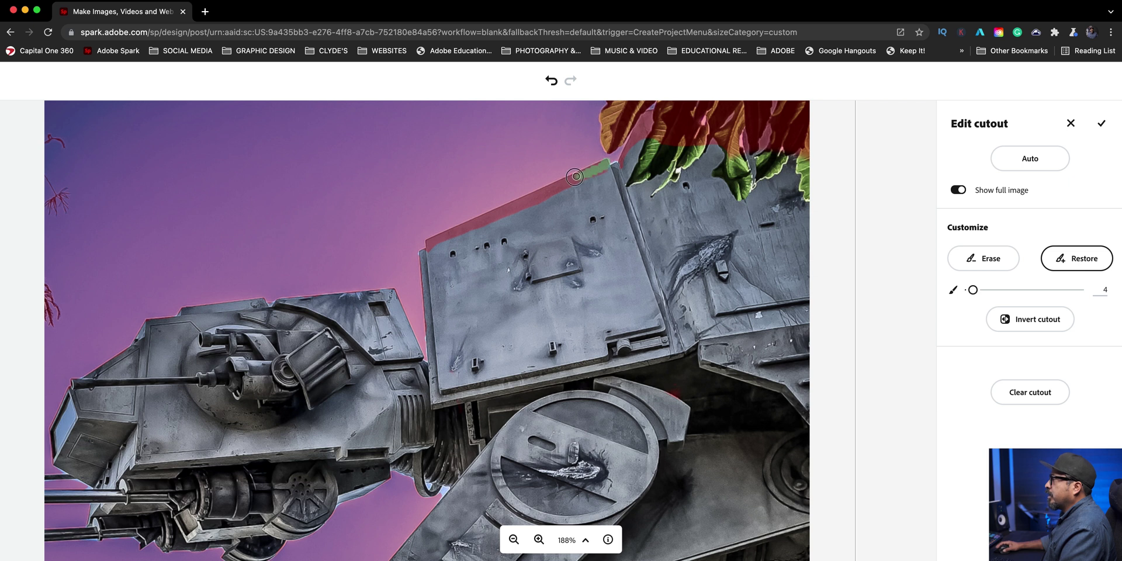
mouse_move(576, 176)
mouse_down()
mouse_move(427, 249)
mouse_move(604, 170)
mouse_move(550, 196)
mouse_move(602, 164)
mouse_move(579, 180)
mouse_up()
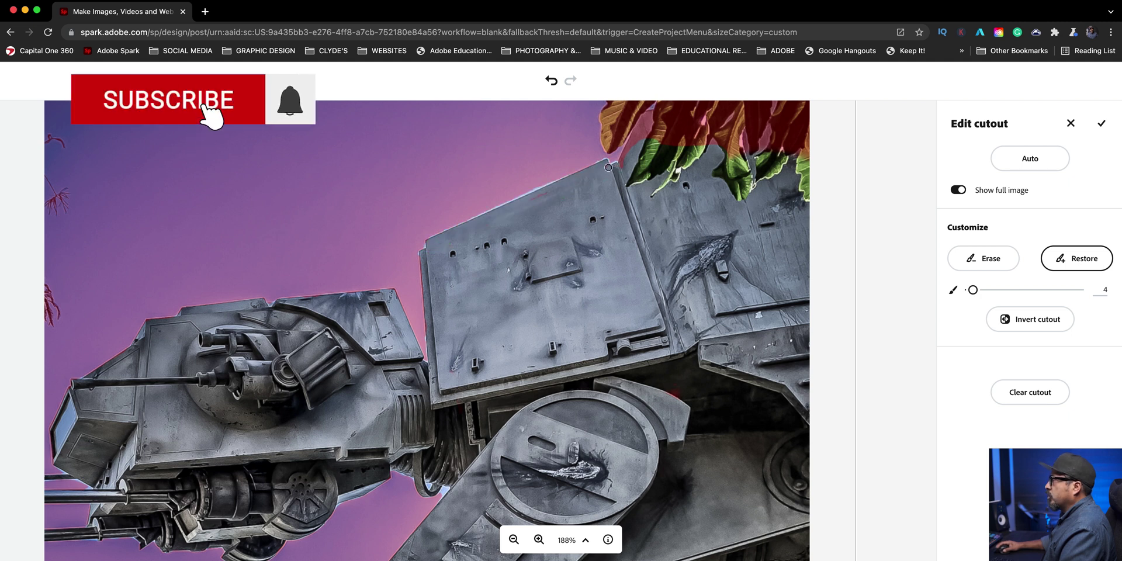
mouse_move(627, 161)
mouse_down()
mouse_move(637, 135)
mouse_move(622, 164)
mouse_move(631, 137)
mouse_move(621, 167)
mouse_up()
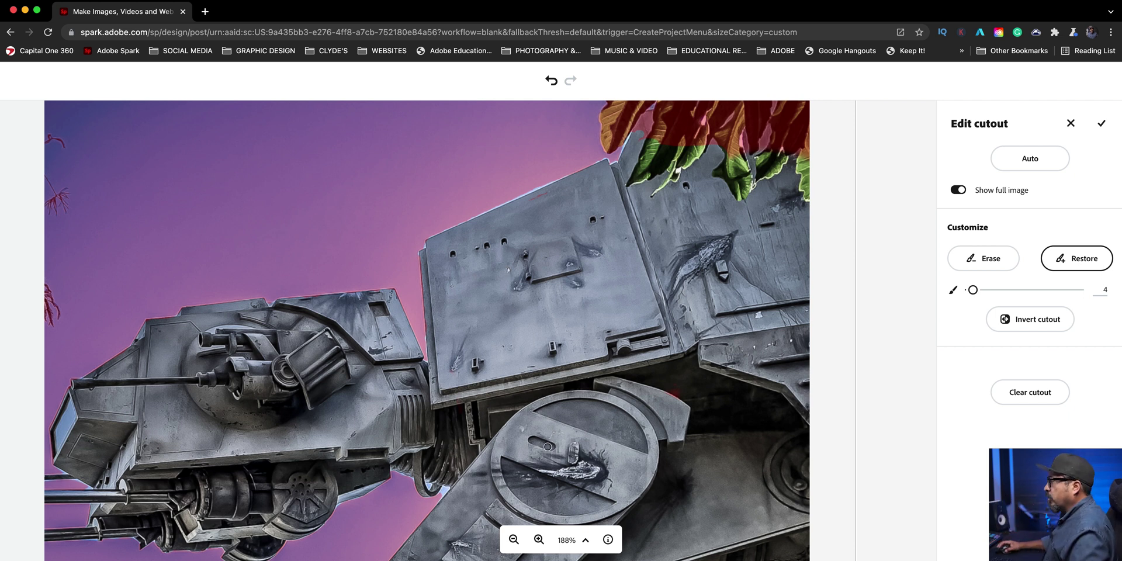
Step: Restore a small patch on the walker's side, then zoom in on the legs
scroll(553, 456, down, 3)
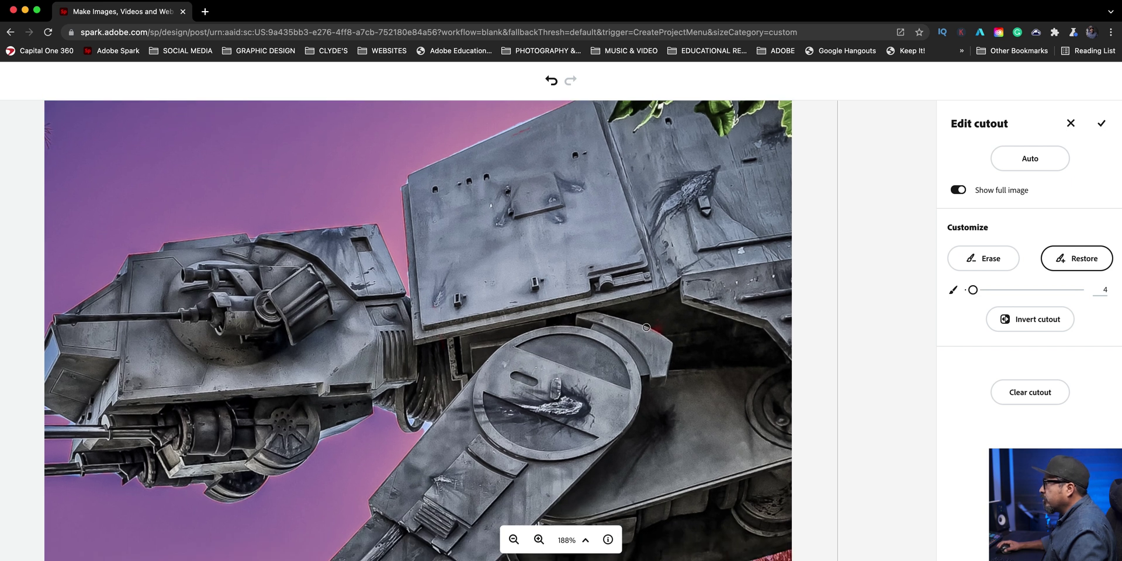
mouse_move(646, 327)
mouse_down()
mouse_move(670, 319)
mouse_move(646, 329)
mouse_up()
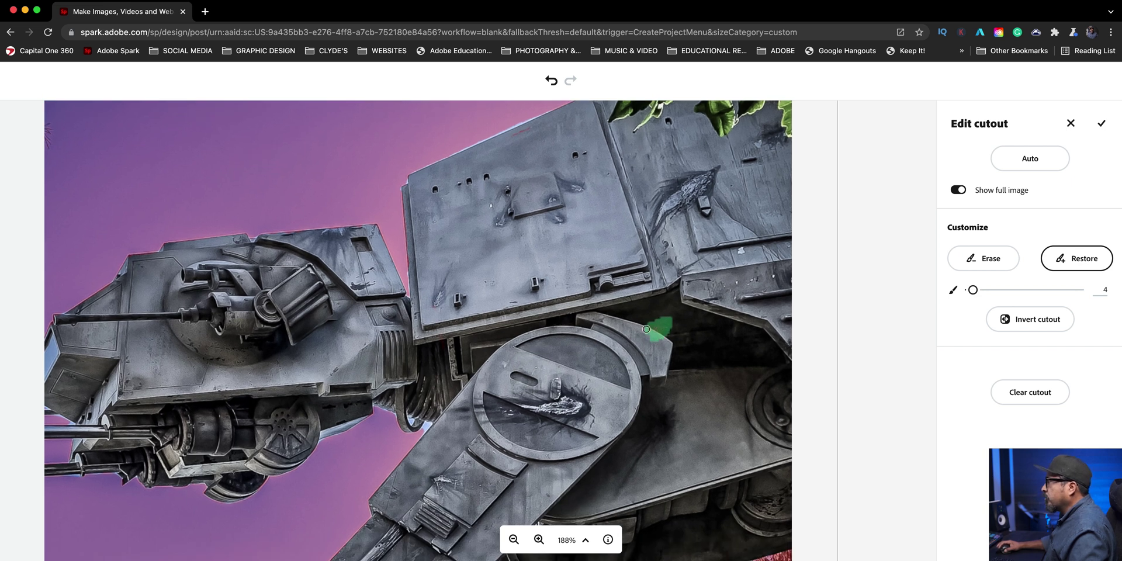
drag(652, 428, 618, 220)
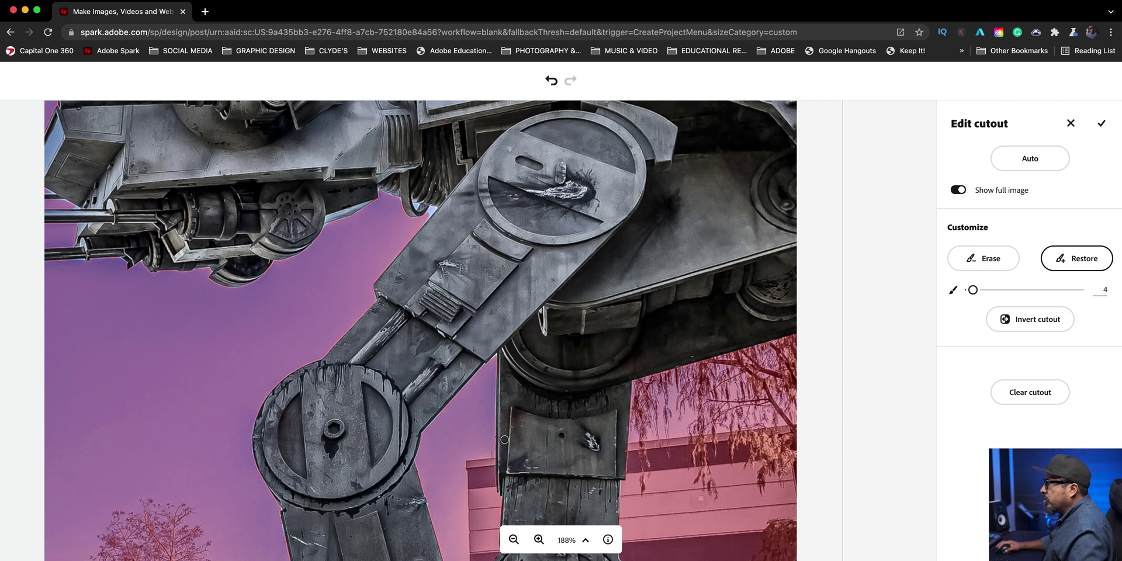
click(541, 543)
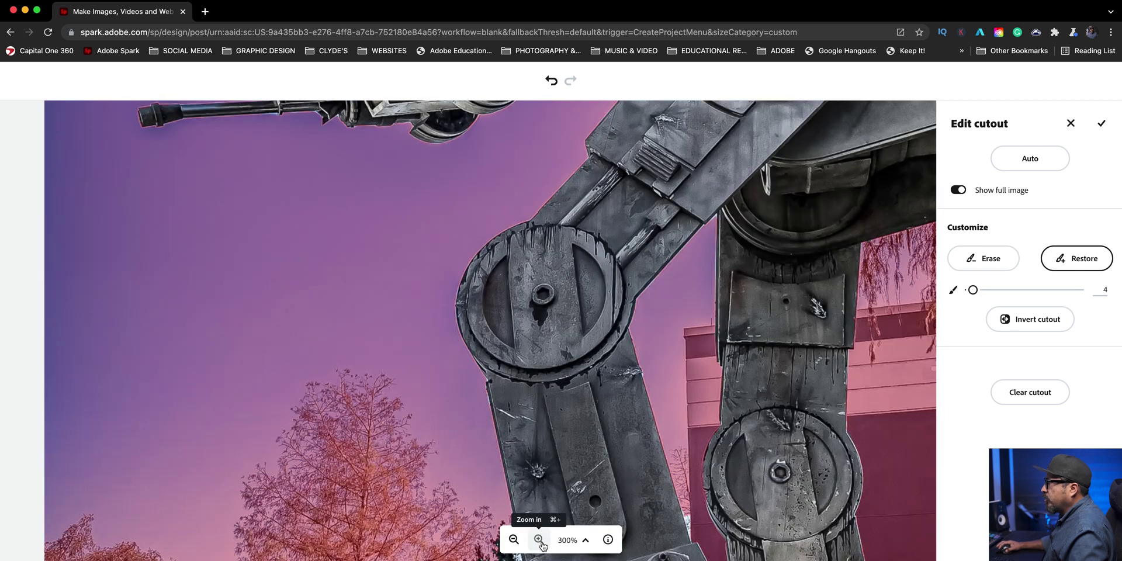
scroll(589, 263, up, 10)
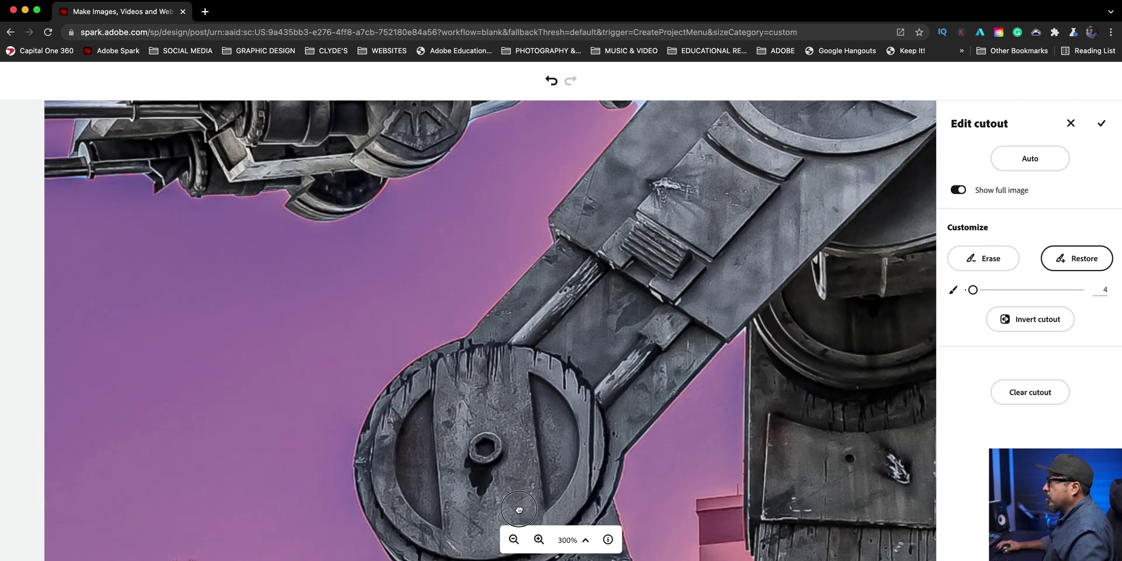
scroll(602, 331, up, 3)
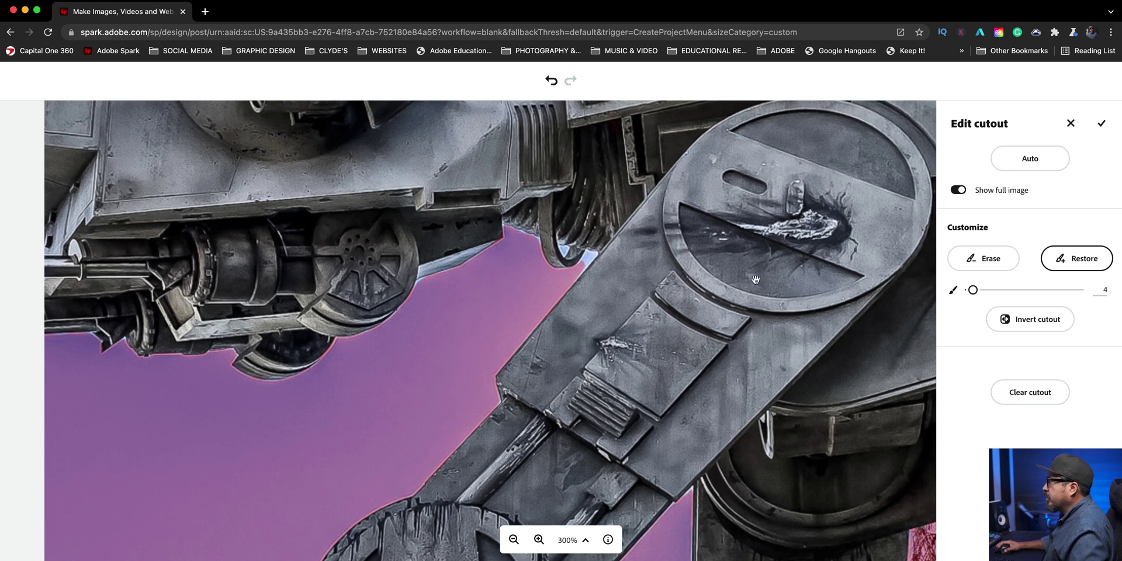
click(976, 256)
Step: Set the erase brush to a very fine size 1
key(bracketleft)
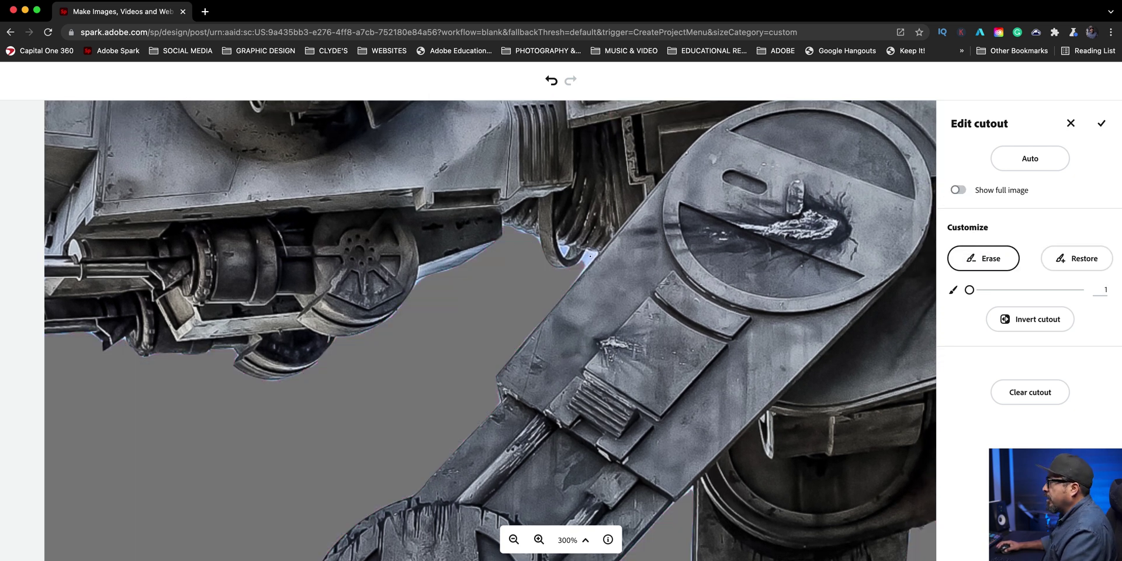
key(bracketright)
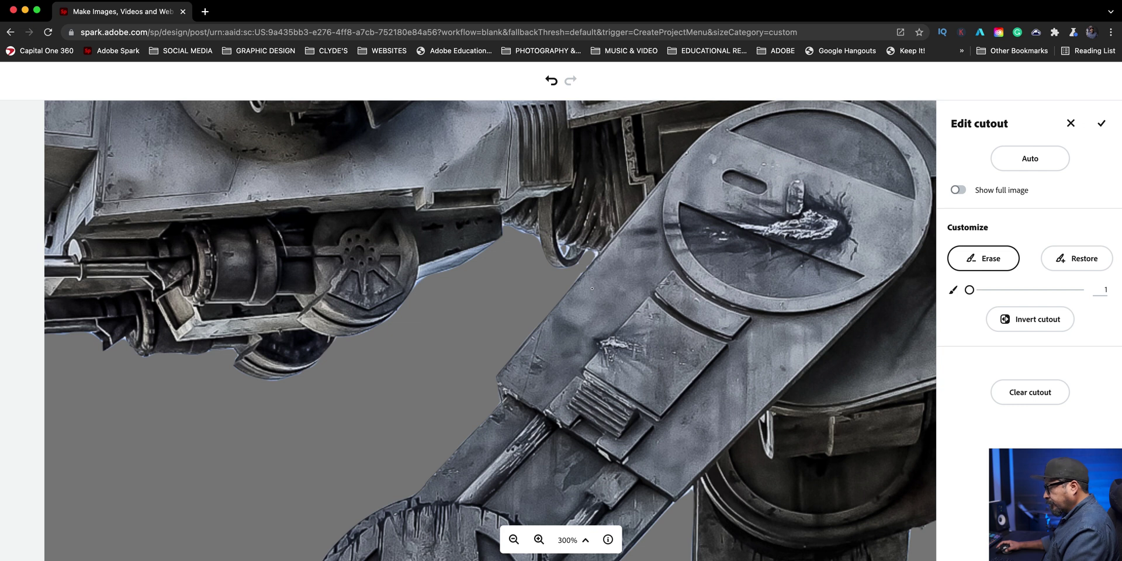
click(517, 542)
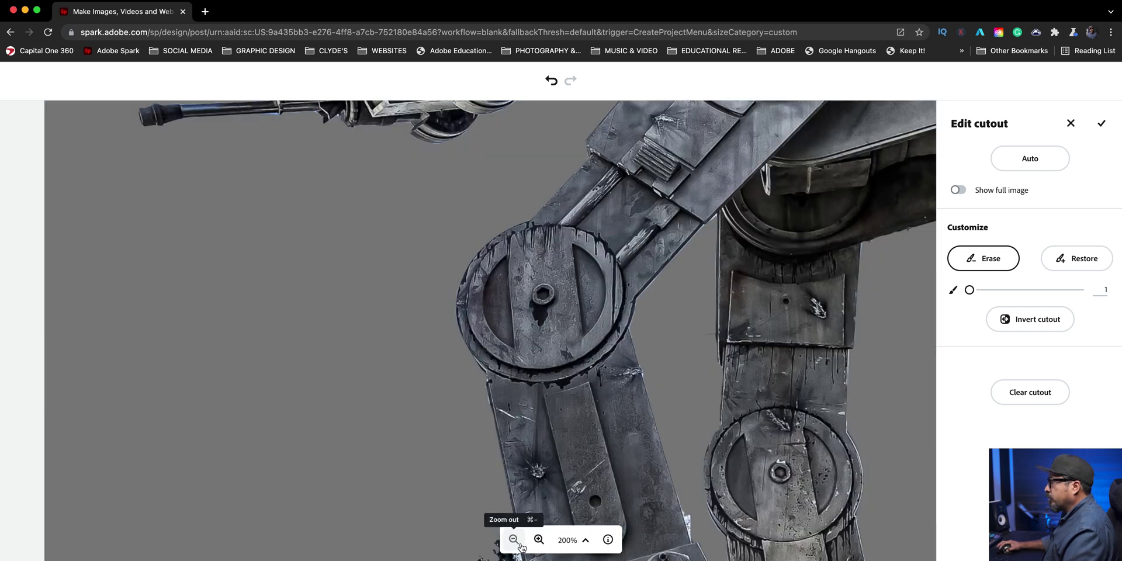
Step: Pan to the lower legs and erase the stray edges beside the leg and along the right side
drag(731, 270, 848, 259)
drag(806, 445, 747, 241)
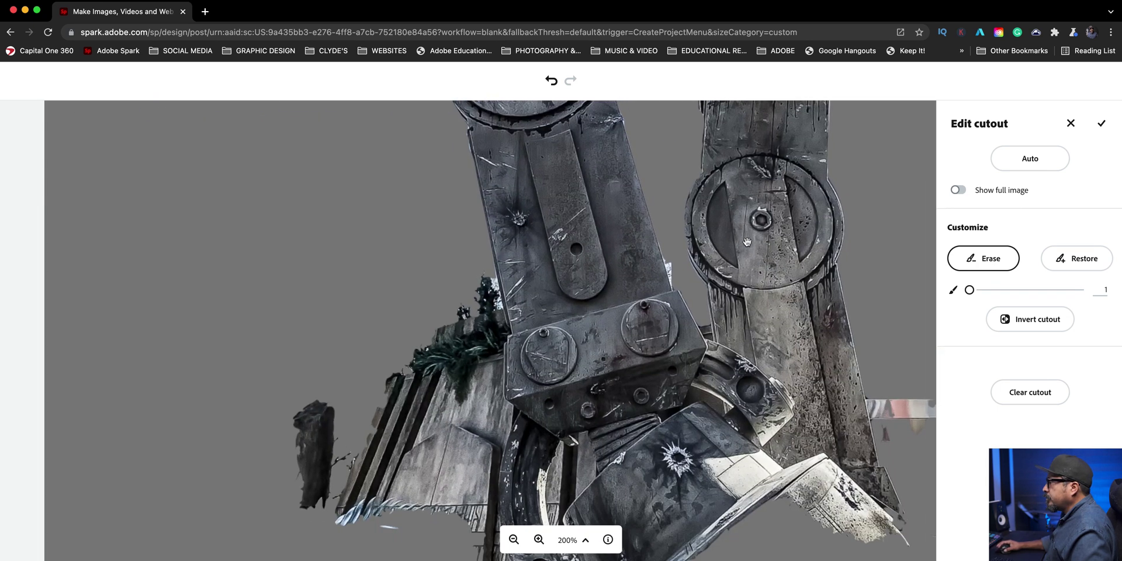
drag(820, 372, 674, 301)
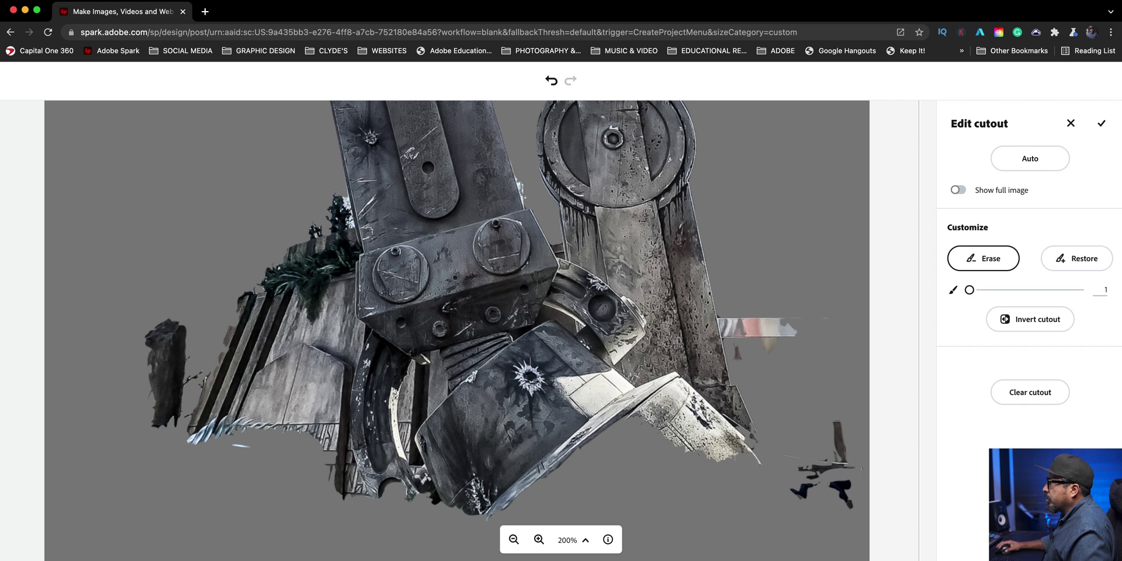
key(bracketright)
key(bracketright)
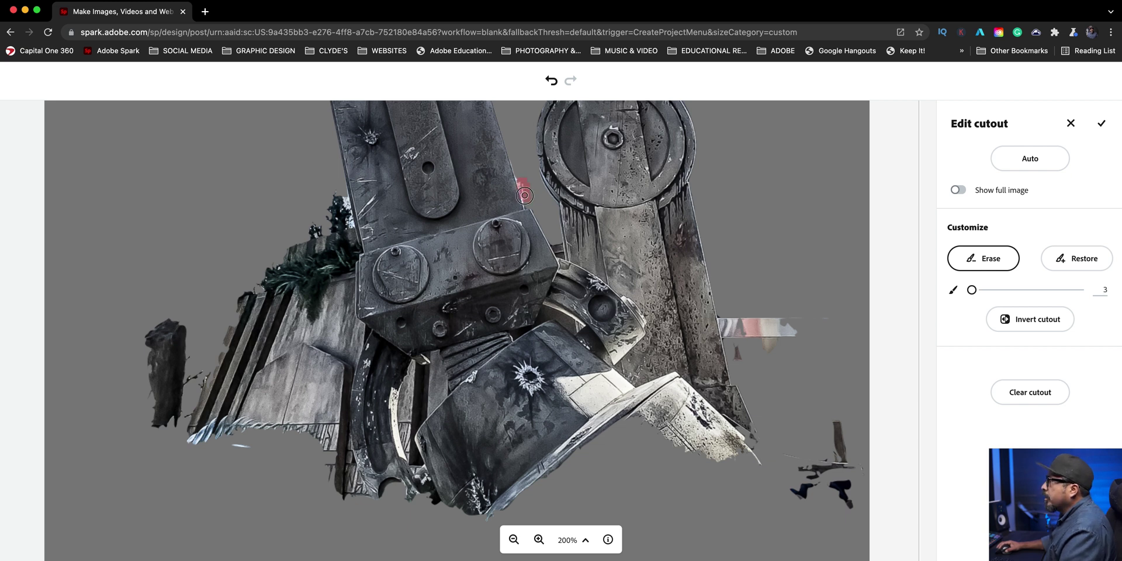
drag(525, 195, 545, 206)
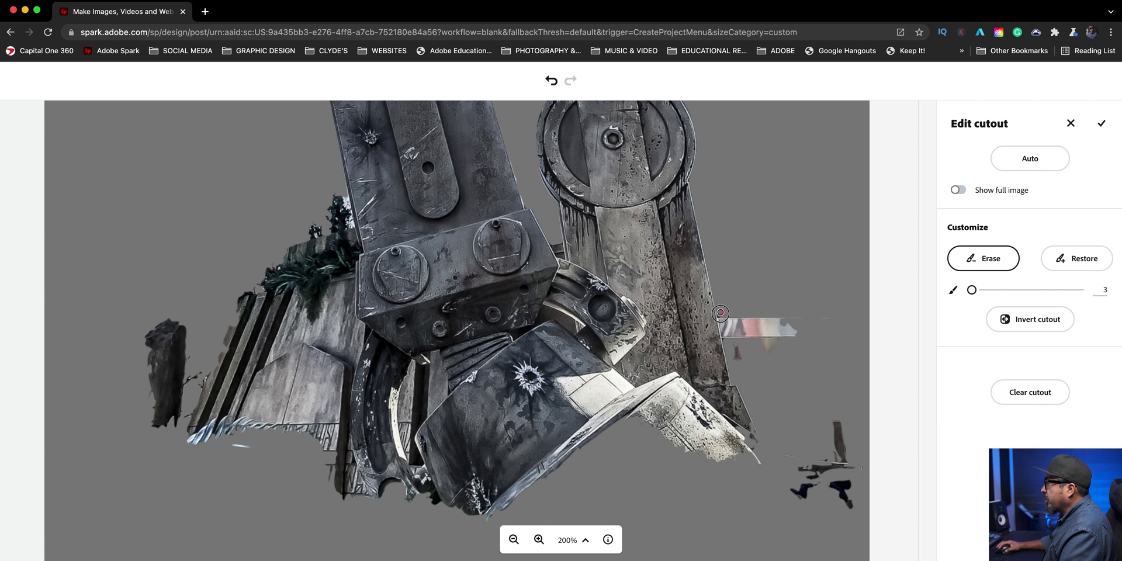
mouse_move(721, 312)
mouse_down()
mouse_move(726, 345)
mouse_move(721, 318)
mouse_up()
Step: Enlarge the erase brush and erase the pink fragment and dark specks at the bottom right
key(bracketright)
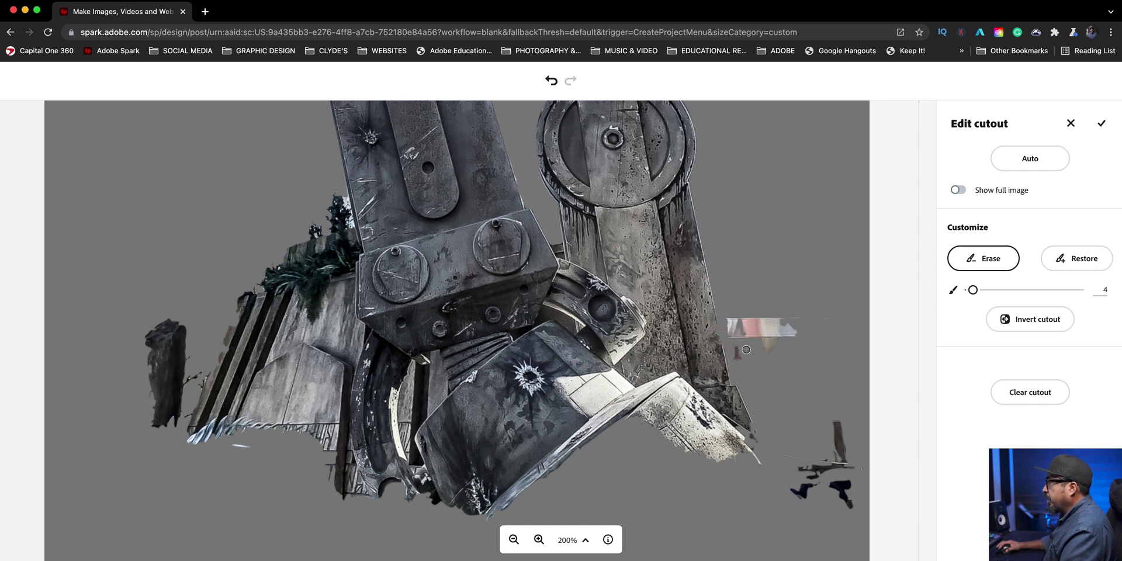
key(bracketright)
key(bracketright)
key(bracketright)
mouse_move(748, 358)
mouse_down()
mouse_move(732, 315)
mouse_move(741, 340)
mouse_move(822, 317)
mouse_move(810, 331)
mouse_move(747, 318)
mouse_move(789, 323)
mouse_up()
mouse_move(836, 449)
mouse_down()
mouse_move(823, 487)
mouse_move(850, 417)
mouse_move(848, 528)
mouse_move(802, 481)
mouse_move(842, 423)
mouse_move(846, 484)
mouse_move(856, 490)
mouse_move(861, 455)
mouse_move(799, 459)
mouse_move(807, 488)
mouse_up()
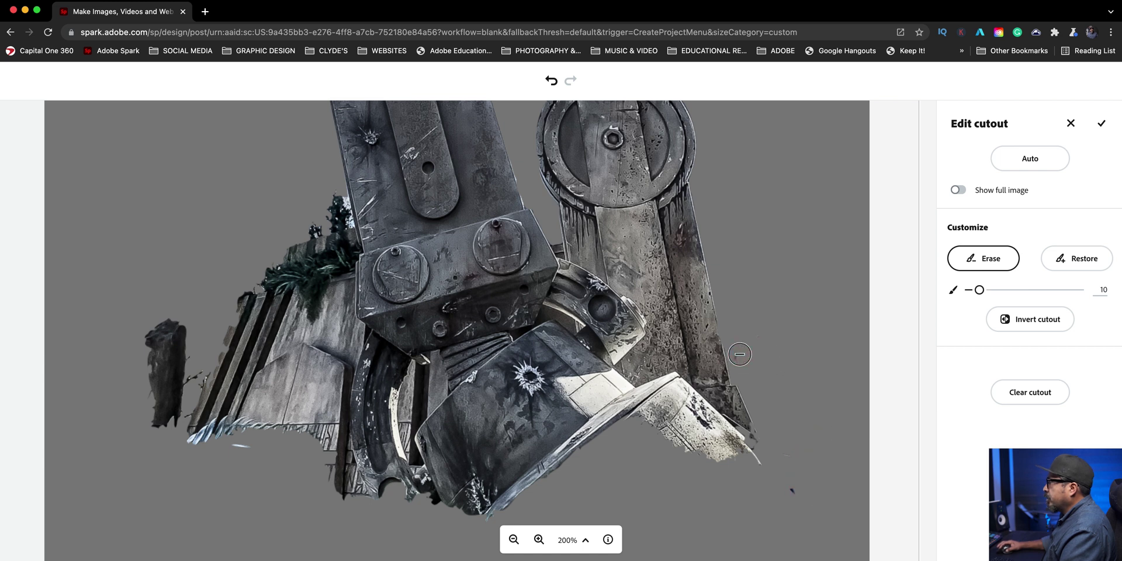
click(796, 495)
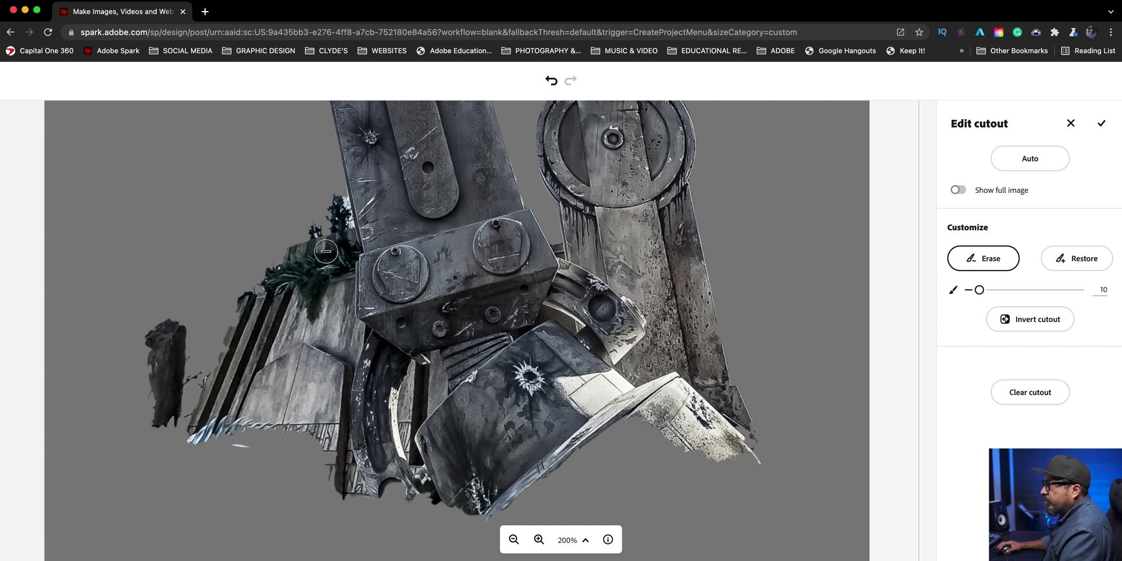
Step: Raise the erase brush to 18 and clear the dark fragment, striped wall, greenery and specks left of the walker
key(bracketright)
key(bracketright)
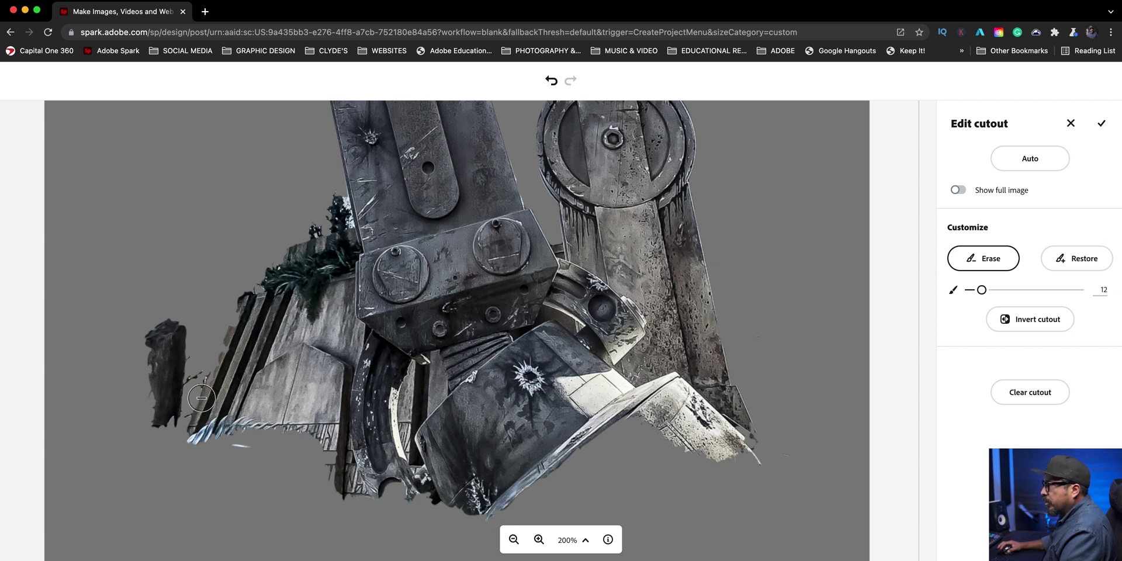
key(bracketright)
key(bracketright)
key(bracketright)
key(bracketright)
key(bracketright)
key(bracketright)
mouse_move(155, 324)
mouse_down()
mouse_move(153, 405)
mouse_move(171, 399)
mouse_move(160, 315)
mouse_move(191, 360)
mouse_move(198, 432)
mouse_move(231, 321)
mouse_move(263, 278)
mouse_move(241, 383)
mouse_move(243, 449)
mouse_move(310, 228)
mouse_up()
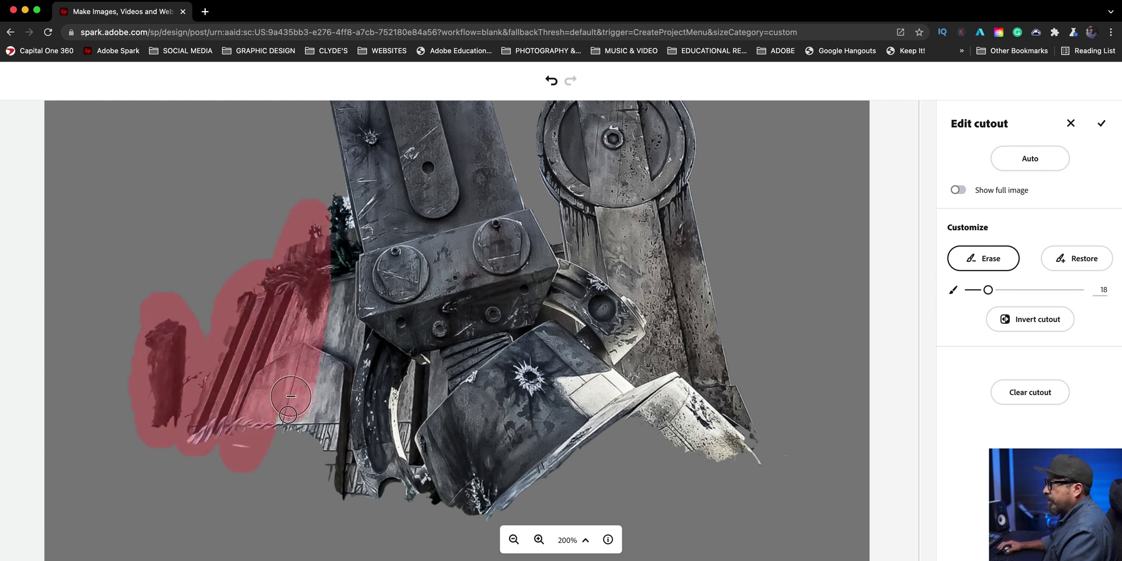
mouse_move(290, 396)
mouse_down()
mouse_move(316, 392)
mouse_move(328, 351)
mouse_move(326, 422)
mouse_move(344, 497)
mouse_move(318, 409)
mouse_move(344, 334)
mouse_up()
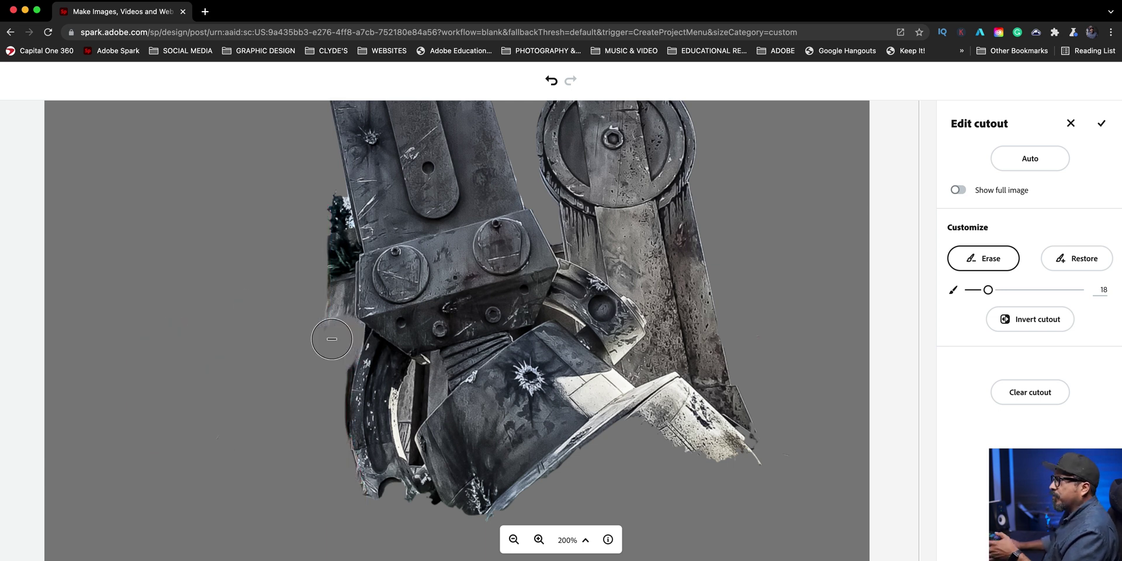
drag(333, 351, 327, 412)
mouse_move(321, 191)
mouse_down()
mouse_move(327, 324)
mouse_move(335, 232)
mouse_move(330, 210)
mouse_move(332, 326)
mouse_up()
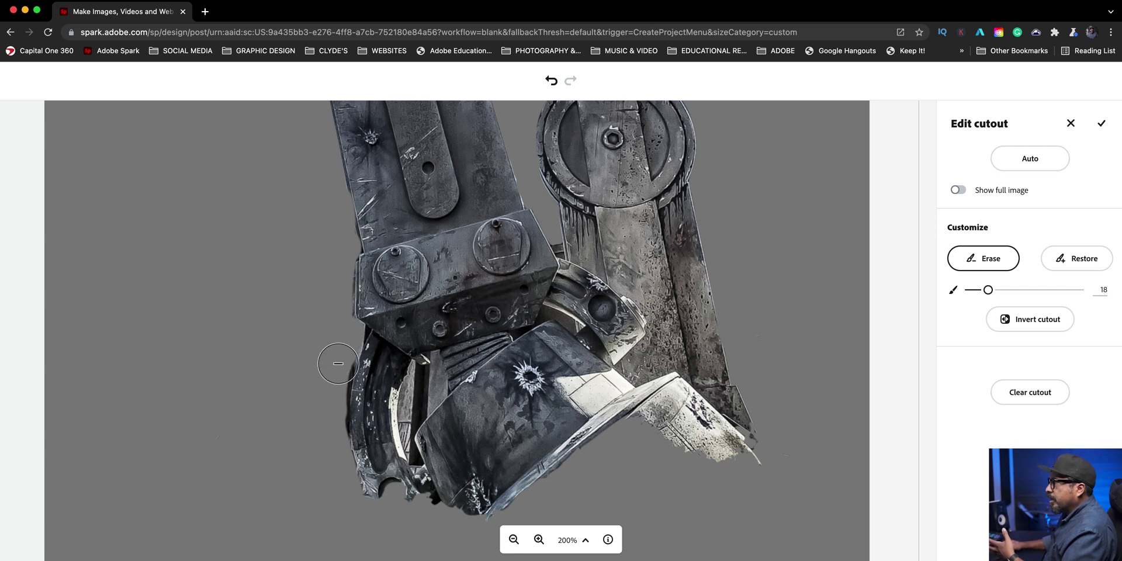
mouse_move(328, 362)
mouse_down()
mouse_move(339, 358)
mouse_move(329, 439)
mouse_up()
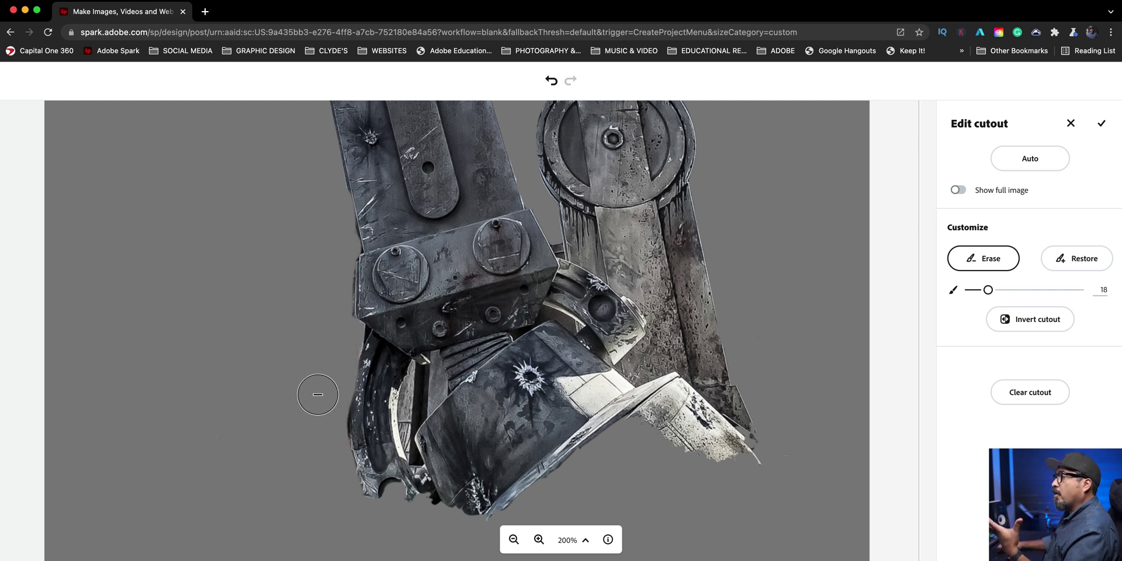
drag(330, 432, 329, 429)
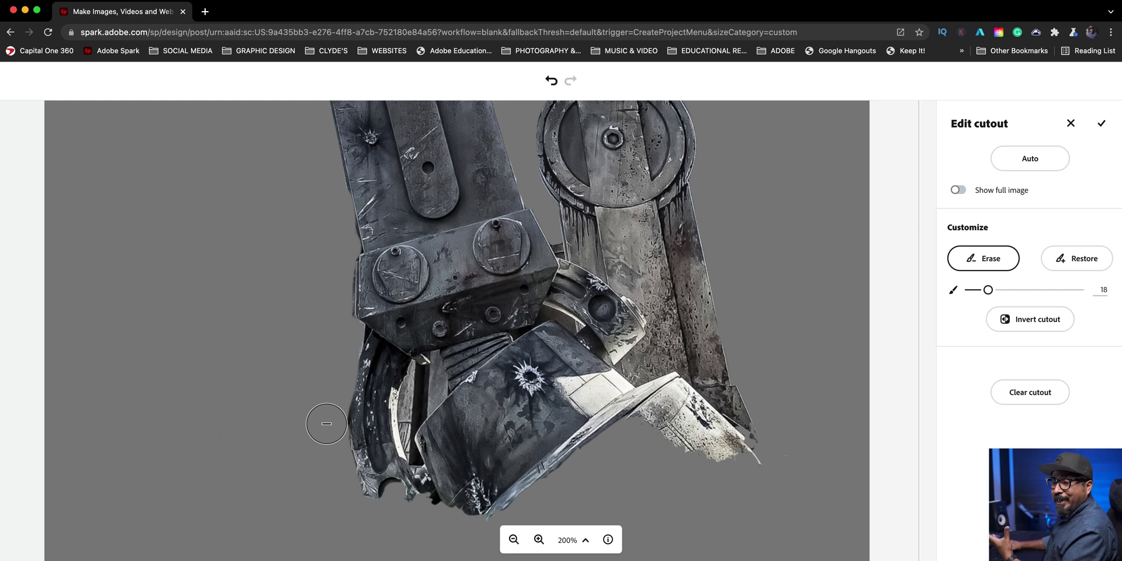
click(1047, 268)
Step: Zoom to 400%, shrink the restore brush, and restore the cut-off strip on the leg's left edge
key(bracketleft)
key(bracketleft)
key(bracketleft)
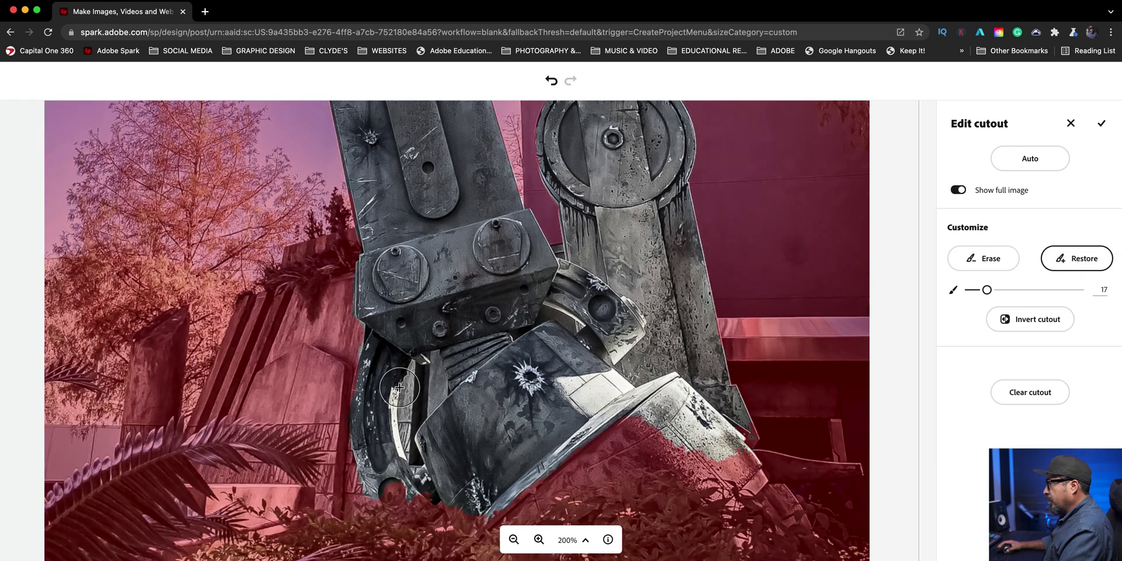
click(538, 539)
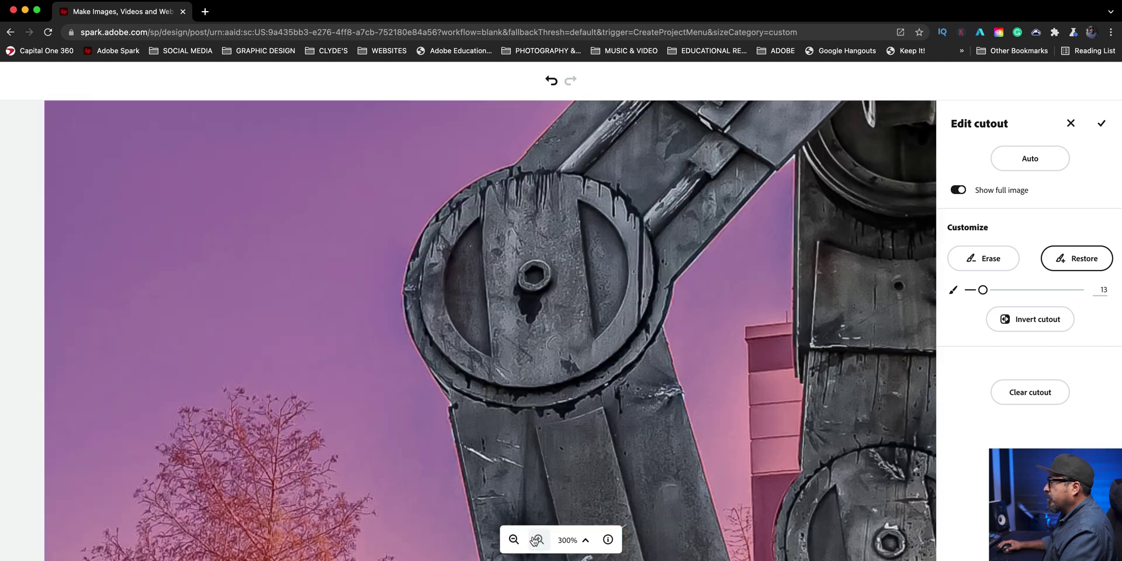
click(537, 540)
drag(550, 465, 391, 117)
drag(410, 326, 438, 223)
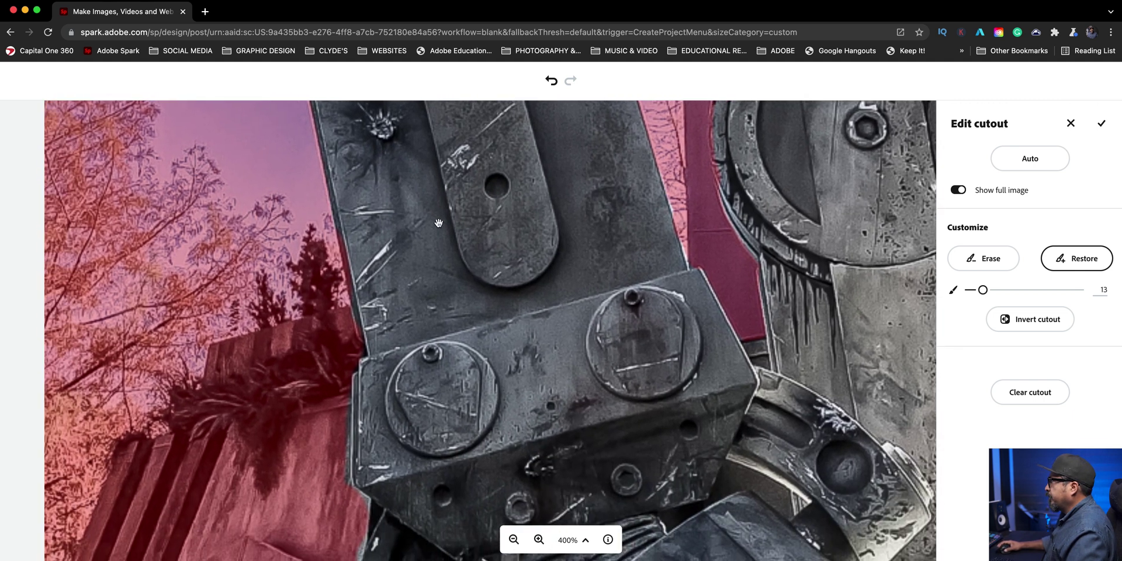
drag(446, 370, 439, 295)
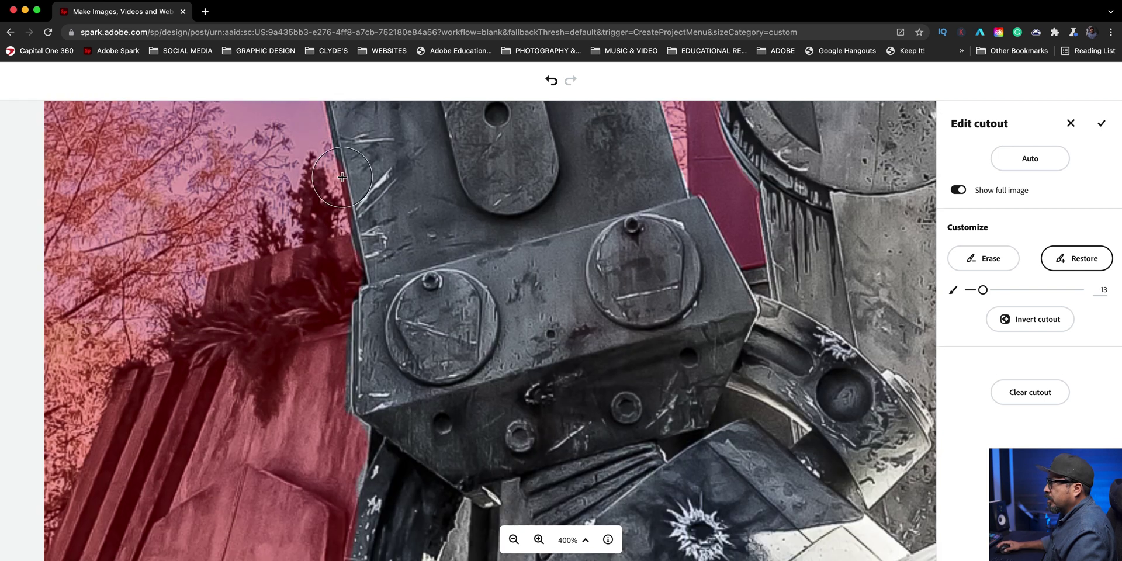
key(bracketleft)
key(bracketleft)
key(bracketleft)
key(bracketleft)
key(bracketleft)
key(bracketleft)
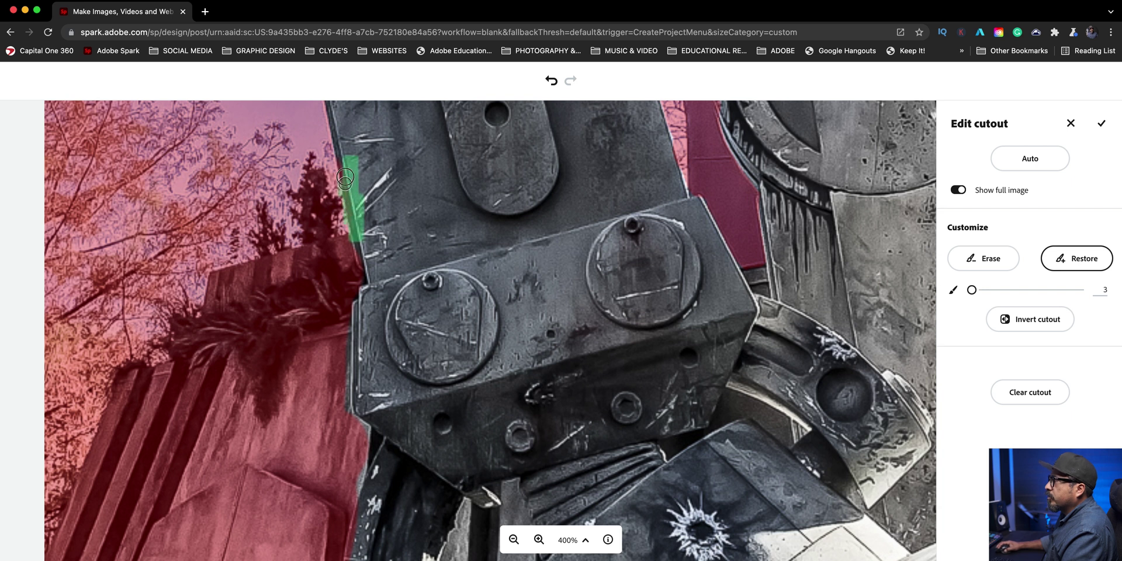
drag(344, 150, 344, 151)
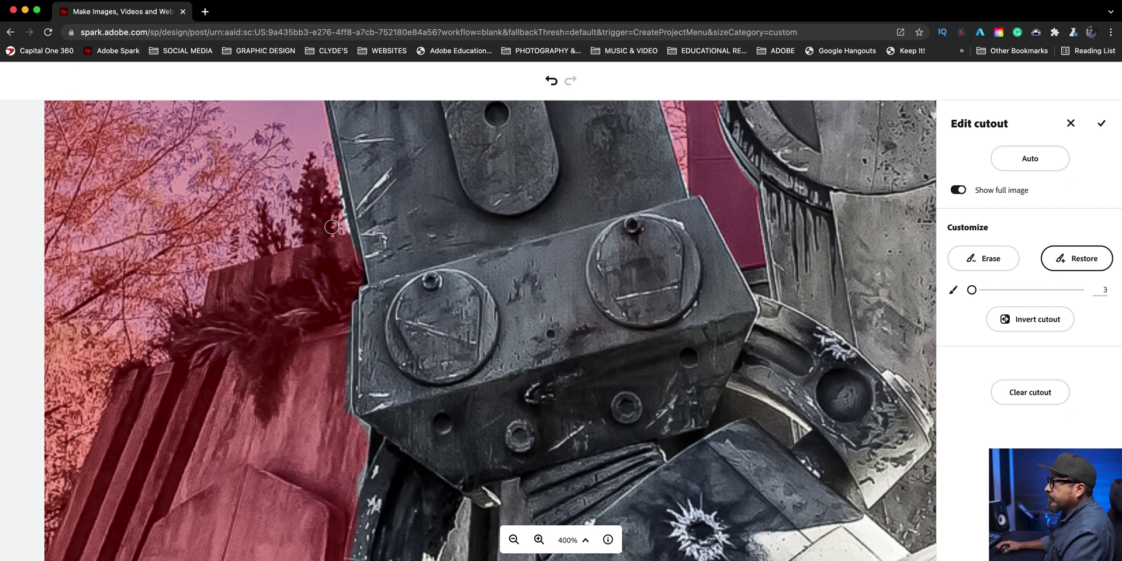
key(e)
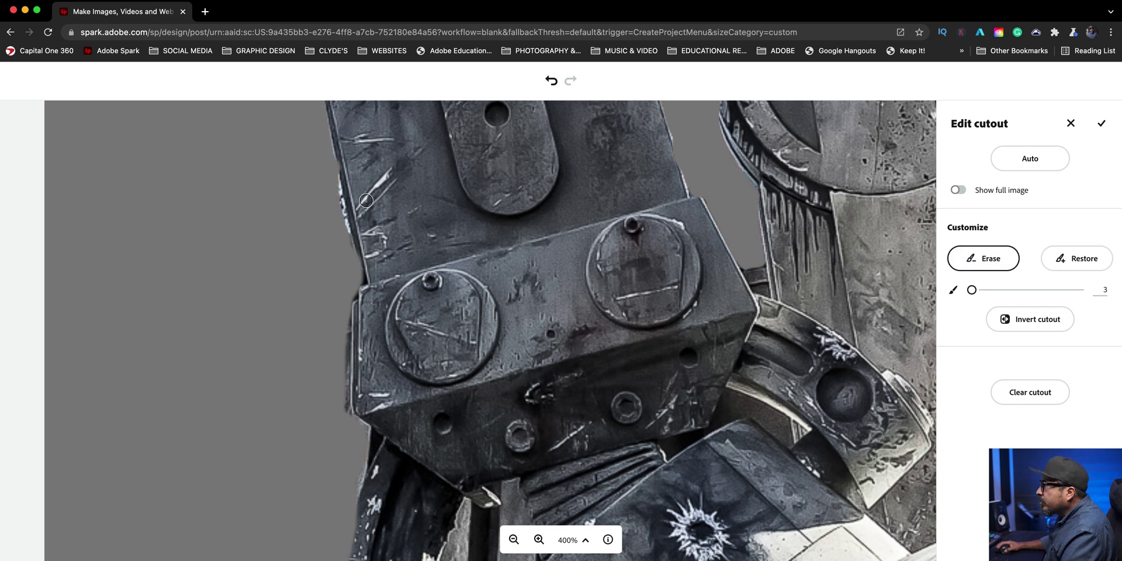
click(958, 190)
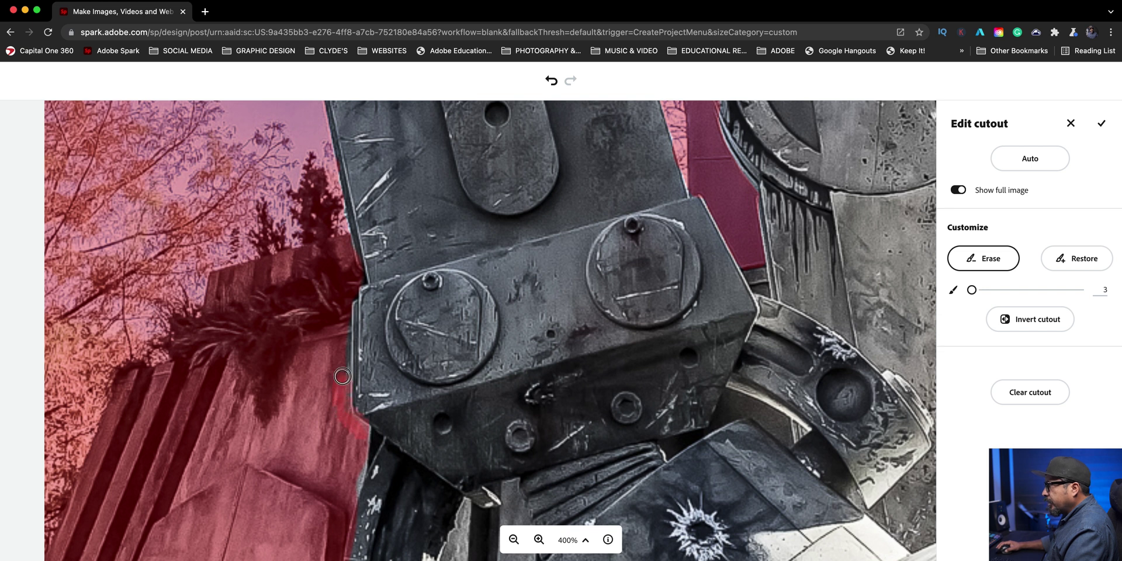
Step: Erase the background strip along the leg's edge, then restore the dark curved ring sliver with a size-3 brush
drag(341, 344, 334, 411)
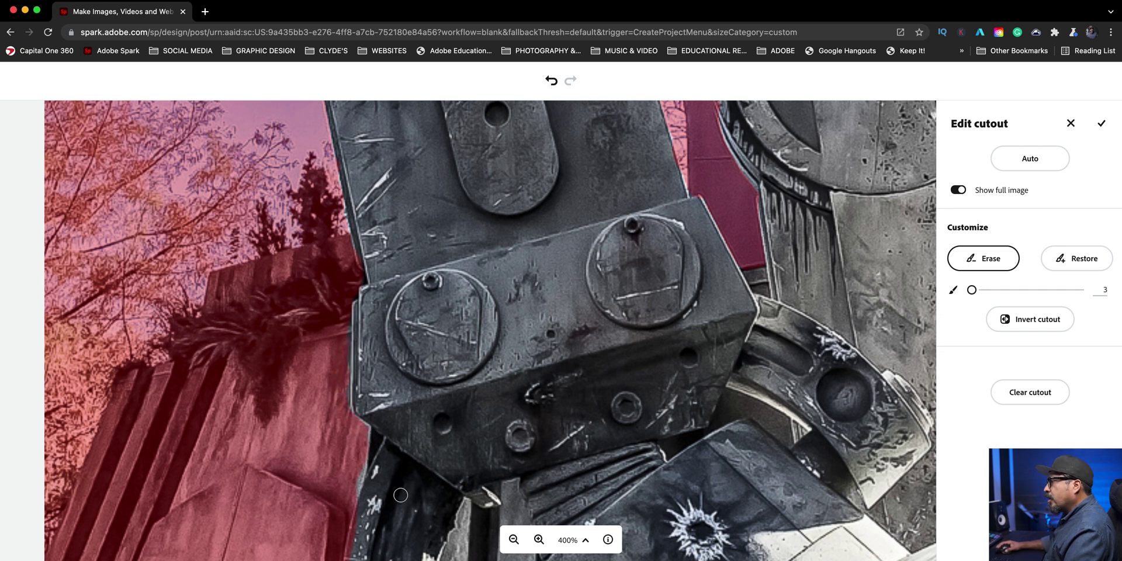
drag(418, 497, 418, 409)
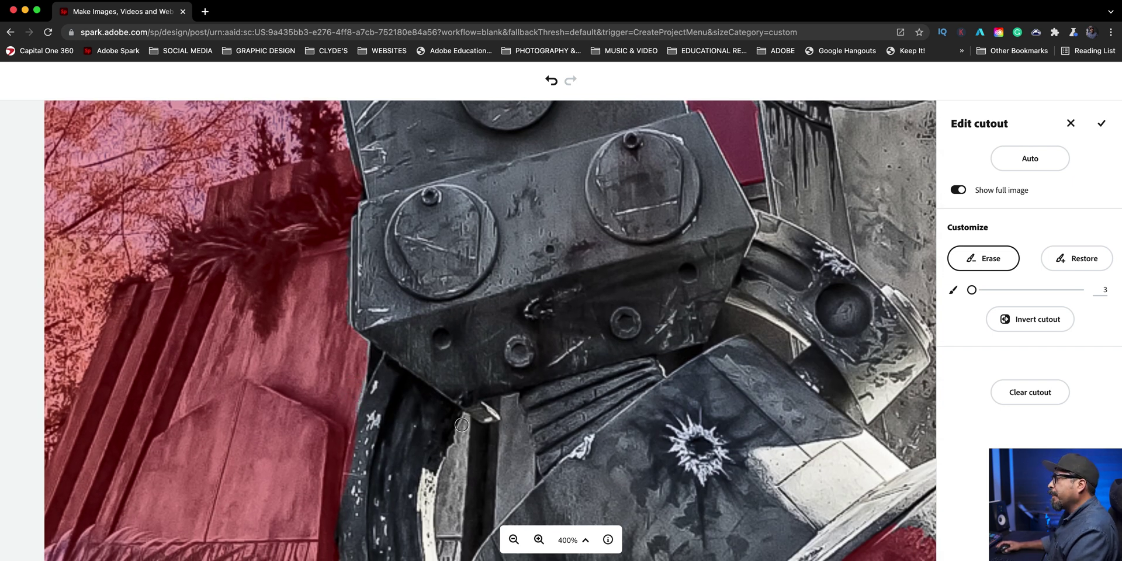
scroll(439, 489, down, 4)
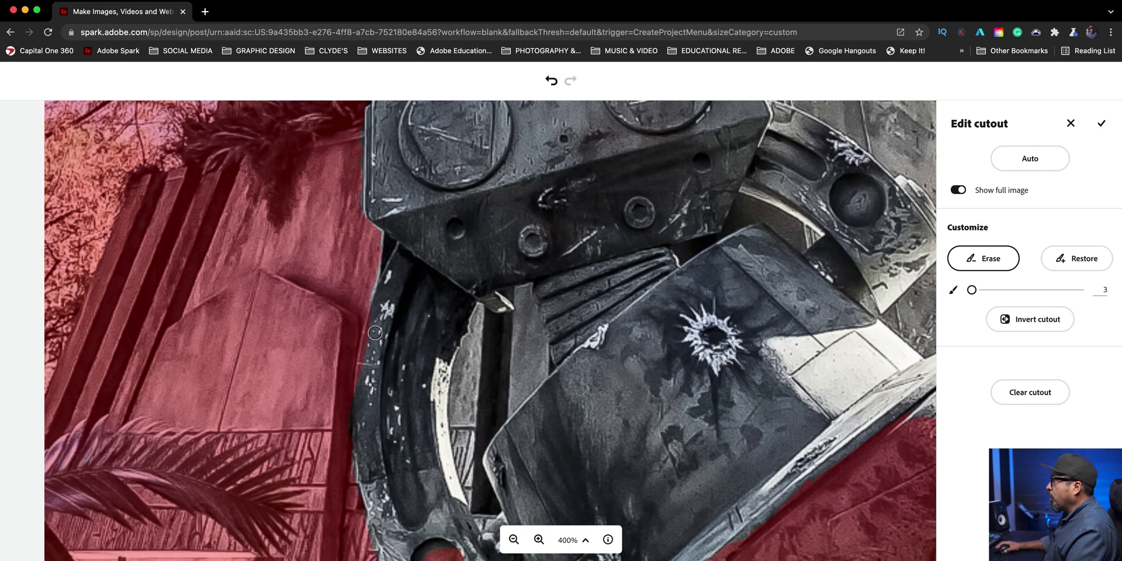
click(1070, 259)
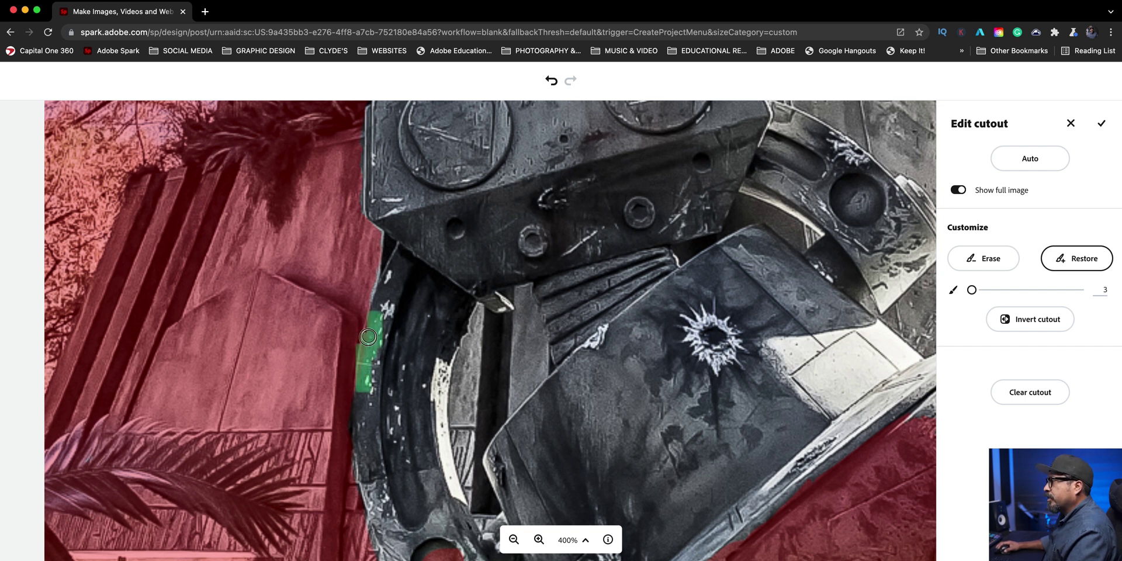
drag(368, 325, 369, 324)
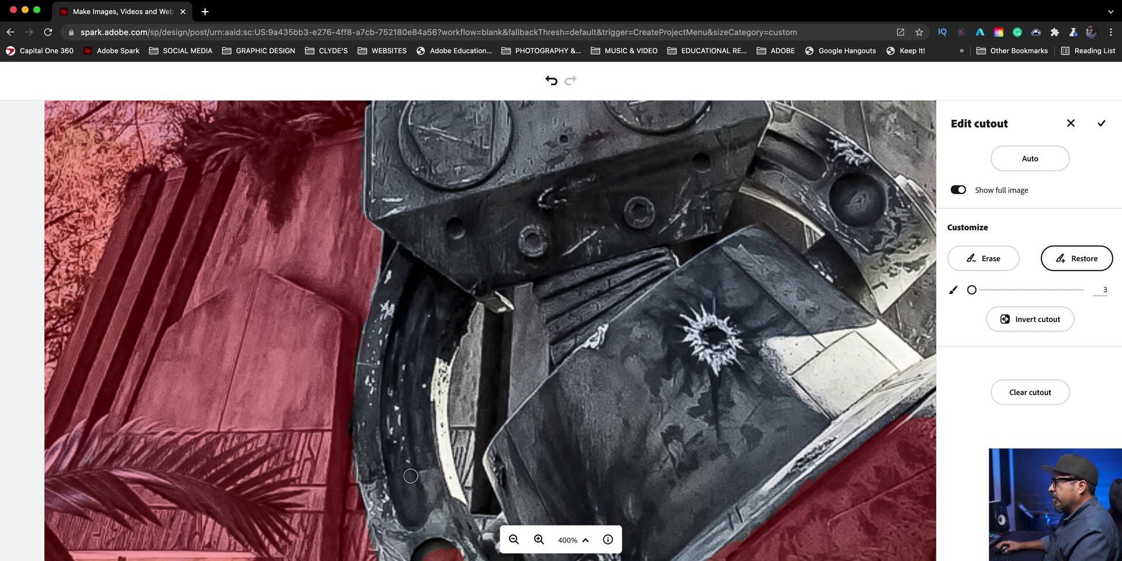
Step: Restore the dark round hole near the foot and the dark area under the foot panel
scroll(475, 476, down, 5)
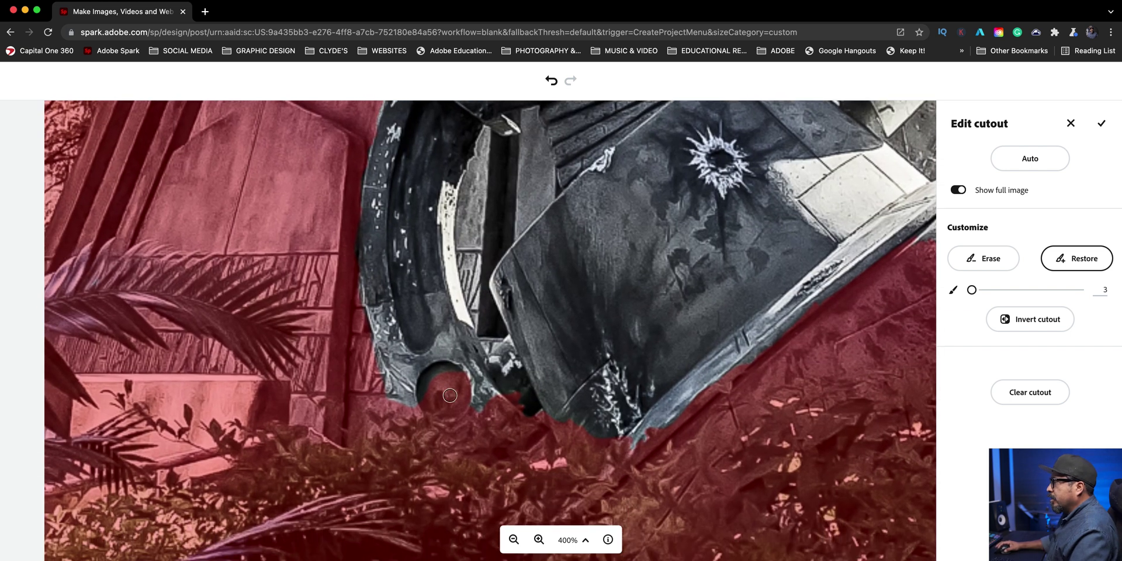
drag(439, 400, 437, 386)
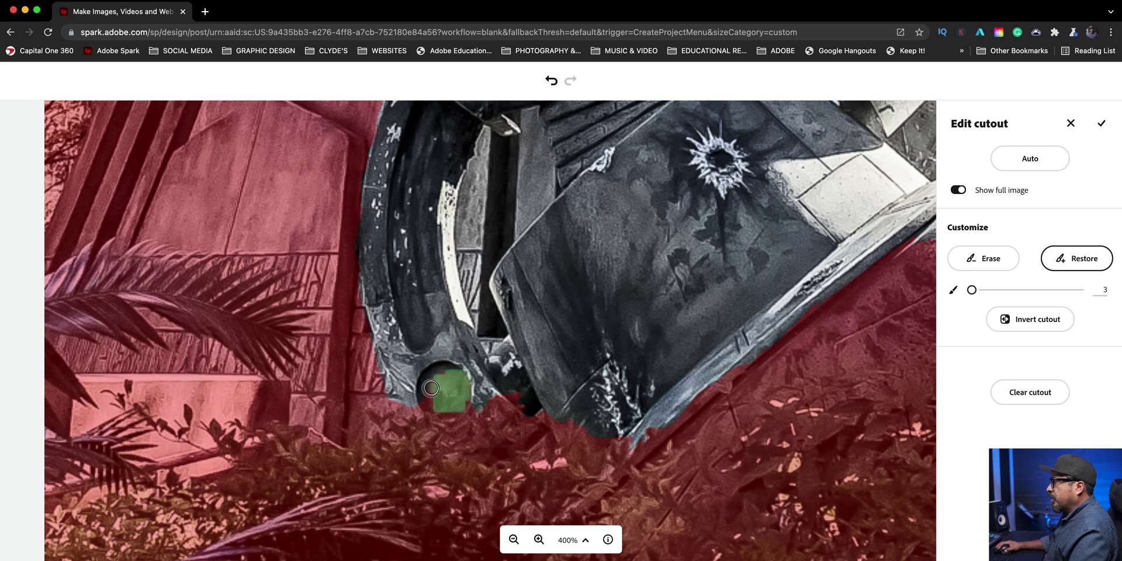
drag(432, 375, 432, 375)
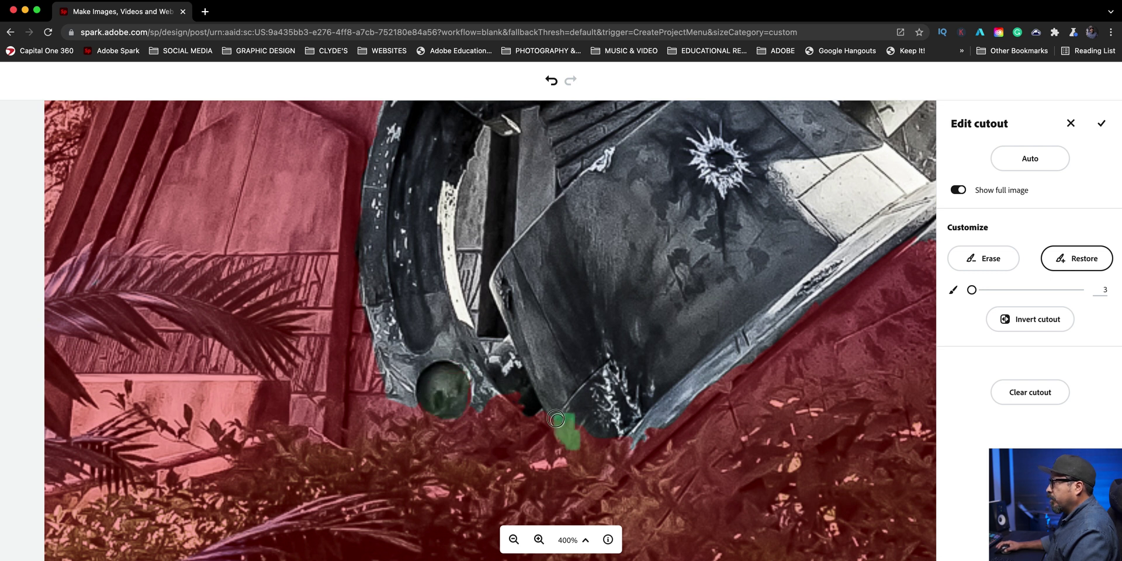
mouse_move(581, 454)
mouse_down()
mouse_move(572, 414)
mouse_move(604, 432)
mouse_up()
Step: With the brush raised to size 6, restore the foot's underside edge and the panel's missing tip
scroll(679, 281, right, 5)
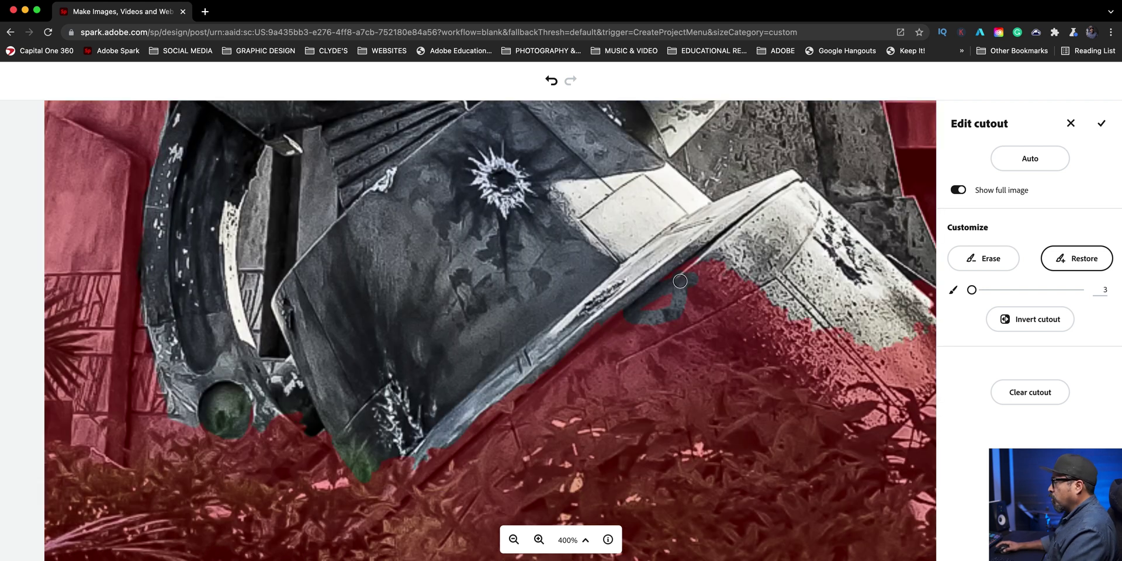
key(bracketright)
mouse_move(687, 277)
mouse_down()
mouse_move(619, 306)
mouse_move(691, 316)
mouse_move(731, 255)
mouse_move(659, 285)
mouse_move(738, 295)
mouse_move(795, 338)
mouse_move(578, 358)
mouse_move(539, 376)
mouse_move(626, 319)
mouse_move(597, 344)
mouse_move(737, 324)
mouse_move(768, 282)
mouse_move(643, 319)
mouse_up()
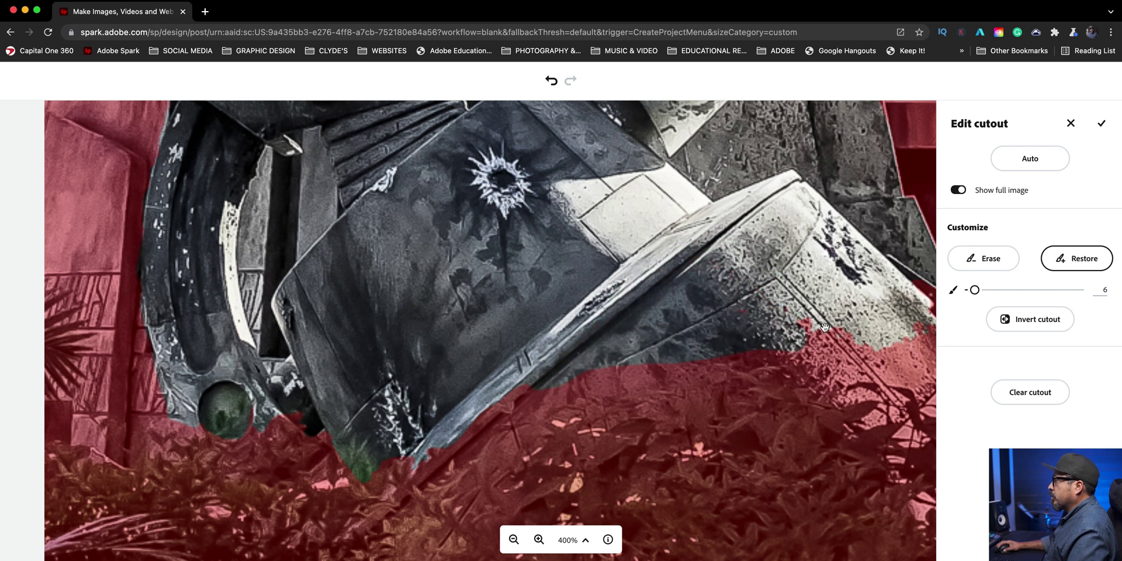
drag(825, 328, 682, 278)
mouse_move(629, 256)
mouse_down()
mouse_move(604, 255)
mouse_move(735, 313)
mouse_move(685, 272)
mouse_move(732, 288)
mouse_move(777, 320)
mouse_move(771, 283)
mouse_move(817, 334)
mouse_move(793, 286)
mouse_move(798, 245)
mouse_move(787, 230)
mouse_move(804, 242)
mouse_move(761, 219)
mouse_up()
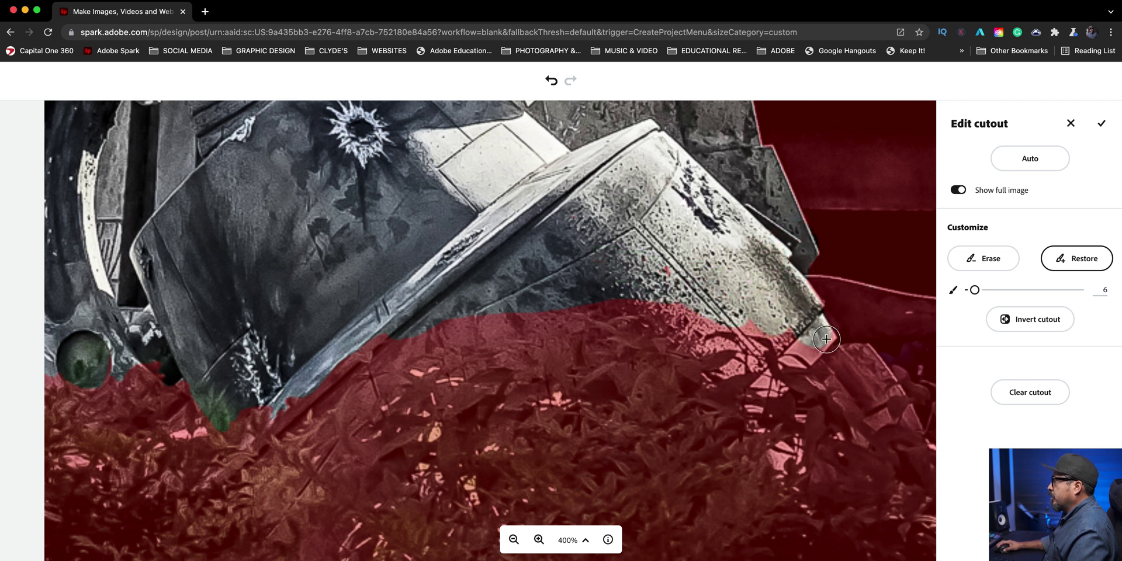
mouse_move(826, 339)
mouse_down()
mouse_move(813, 350)
mouse_move(760, 316)
mouse_up()
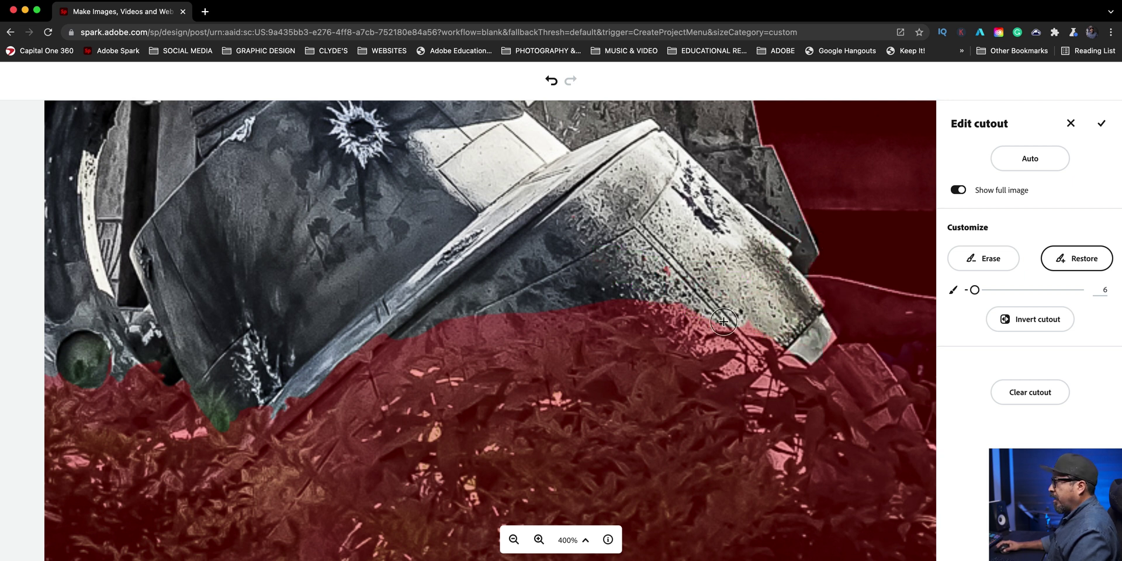
click(513, 542)
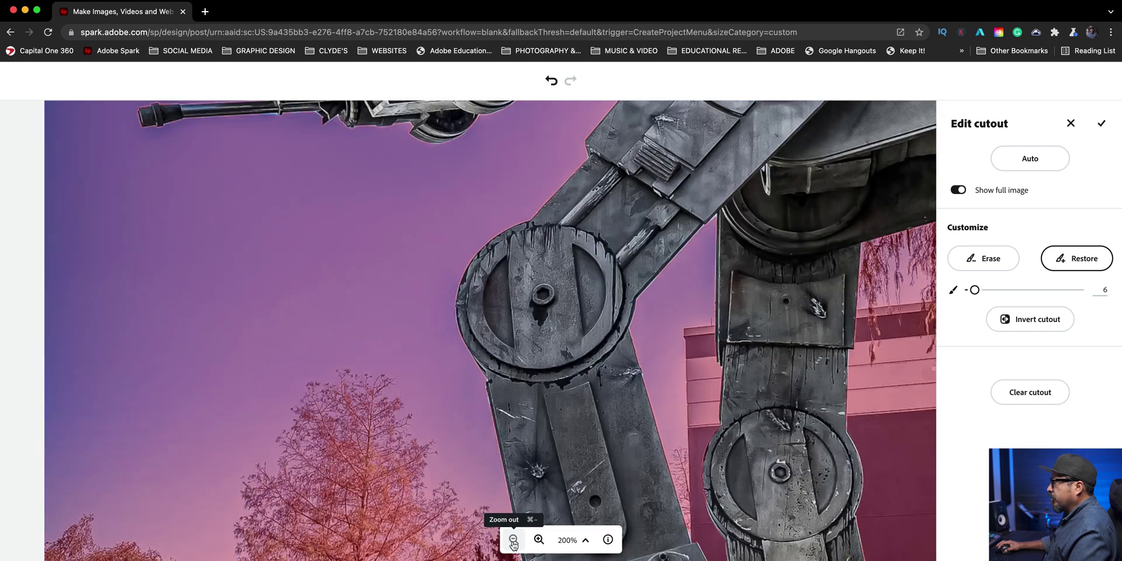
Step: Zoom out to 53% and apply the finished AT-AT walker cutout
click(514, 540)
click(513, 540)
click(513, 540)
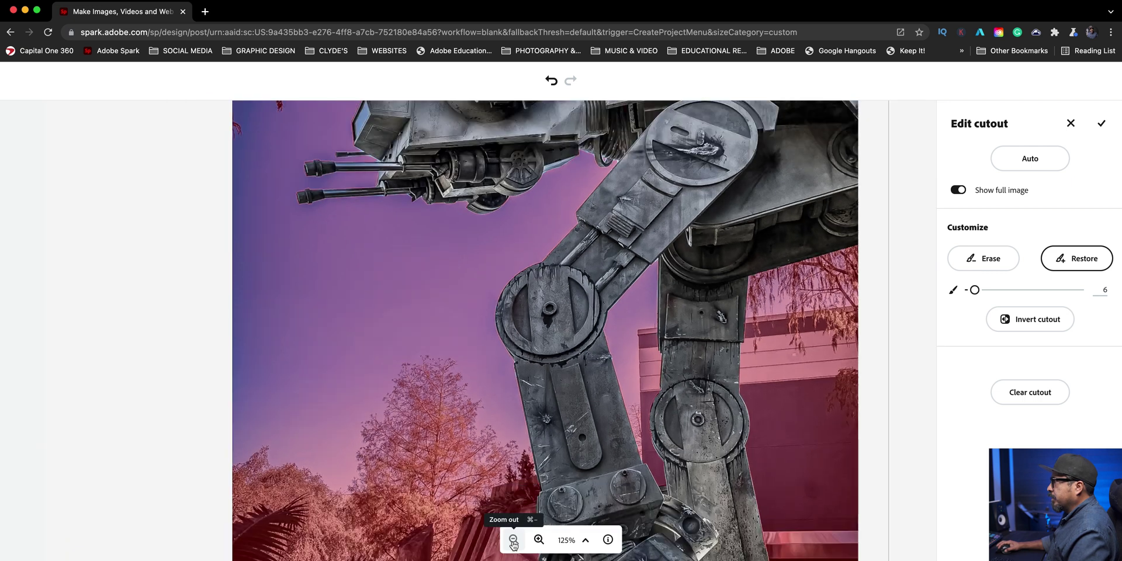
click(513, 543)
click(513, 542)
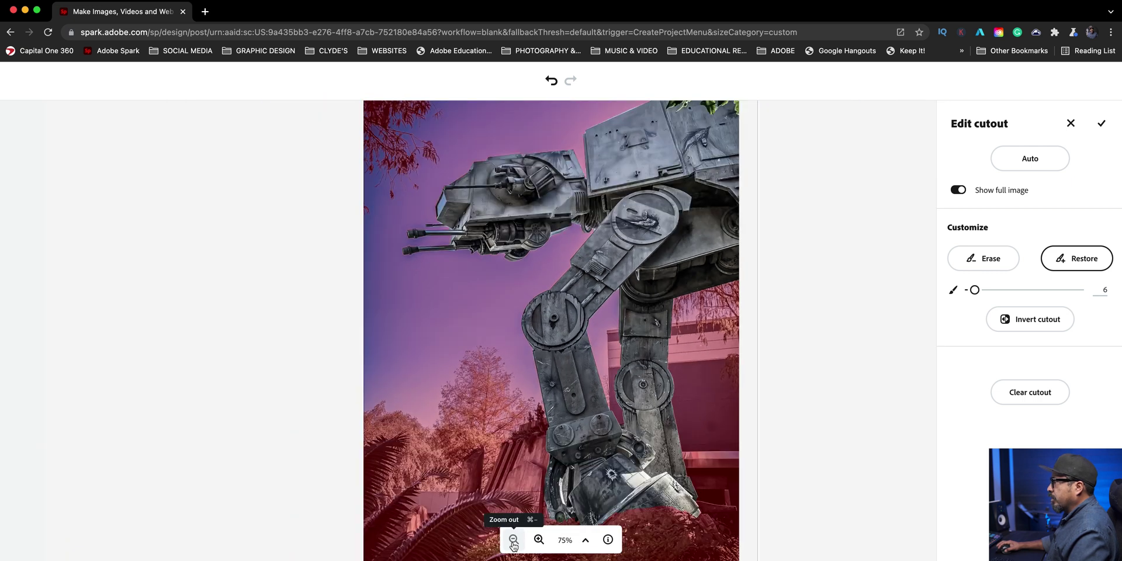
click(514, 543)
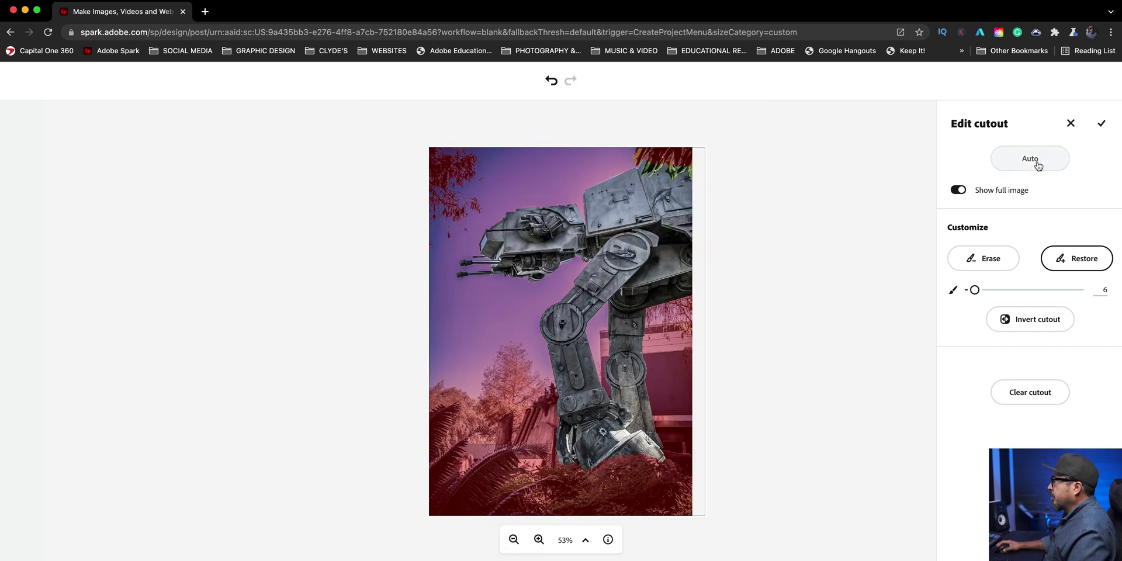
click(1104, 132)
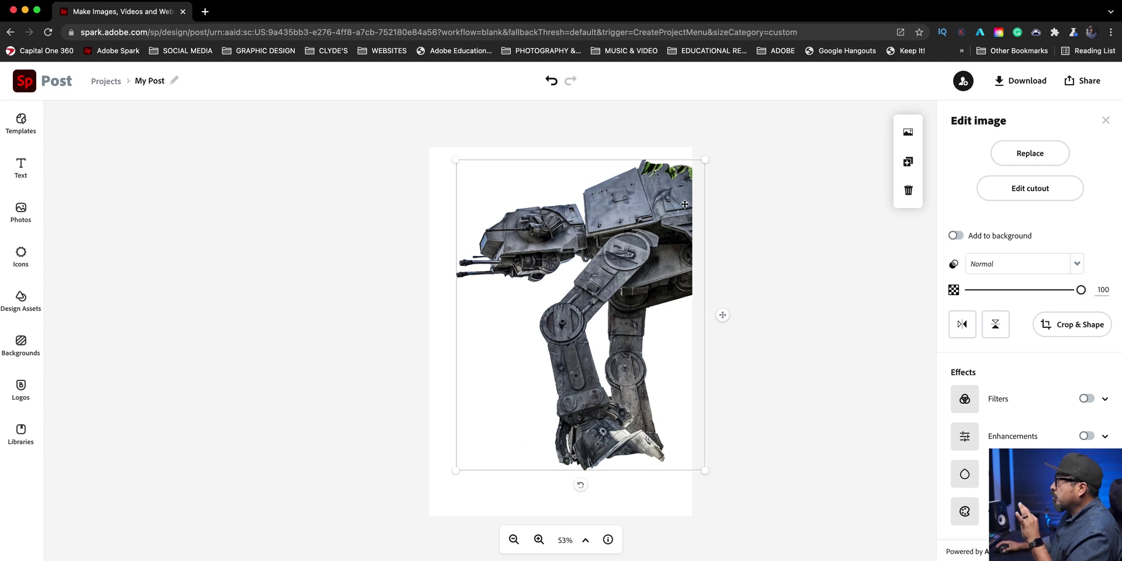
Step: Enlarge the AT-AT cutout in two passes and nudge it lower into its final position on the page
drag(709, 164, 738, 128)
drag(656, 186, 643, 215)
drag(721, 158, 739, 134)
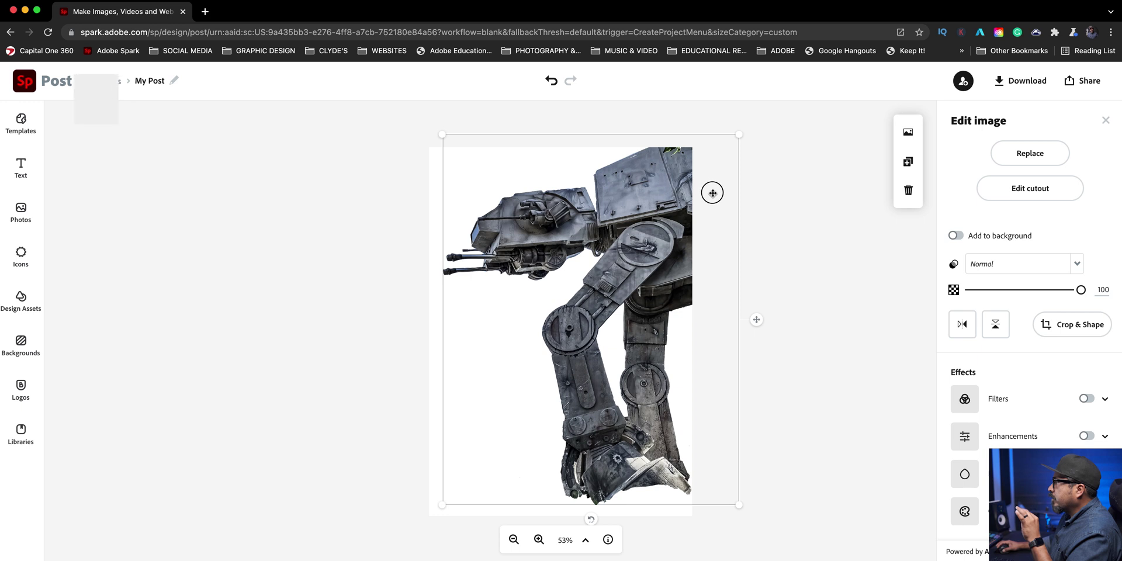
drag(711, 191, 723, 181)
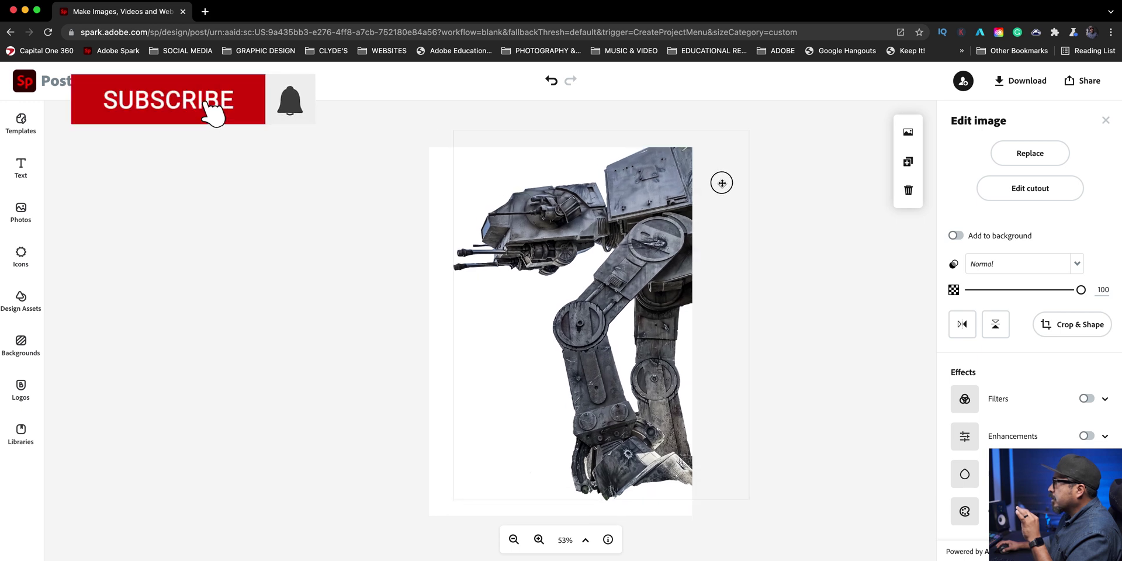
click(825, 319)
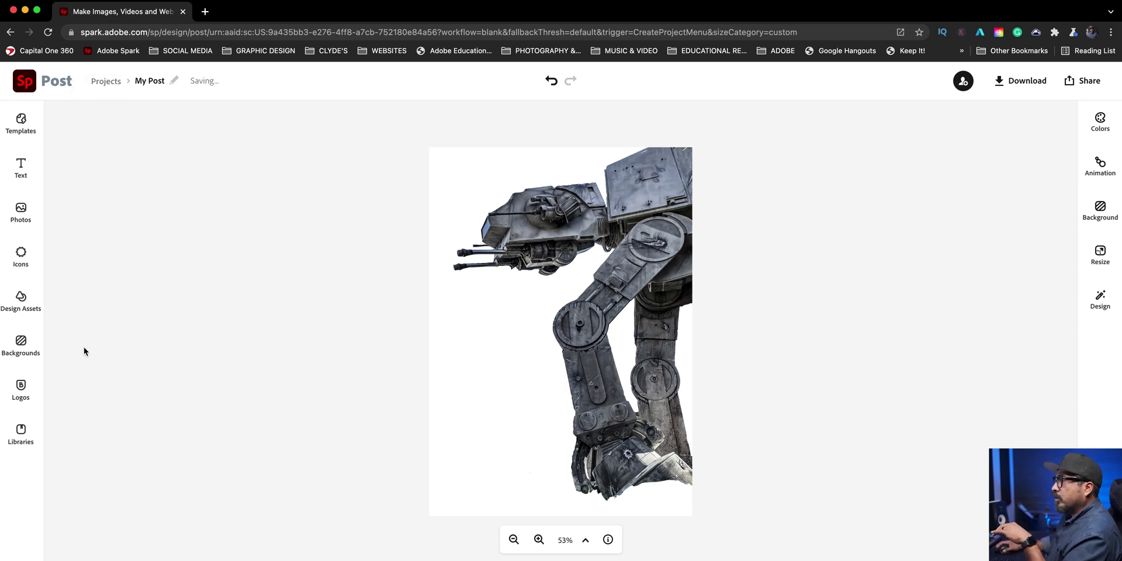
Step: Search backgrounds for 'snow', browse the 45 results, and add the light-blue snow image
click(7, 352)
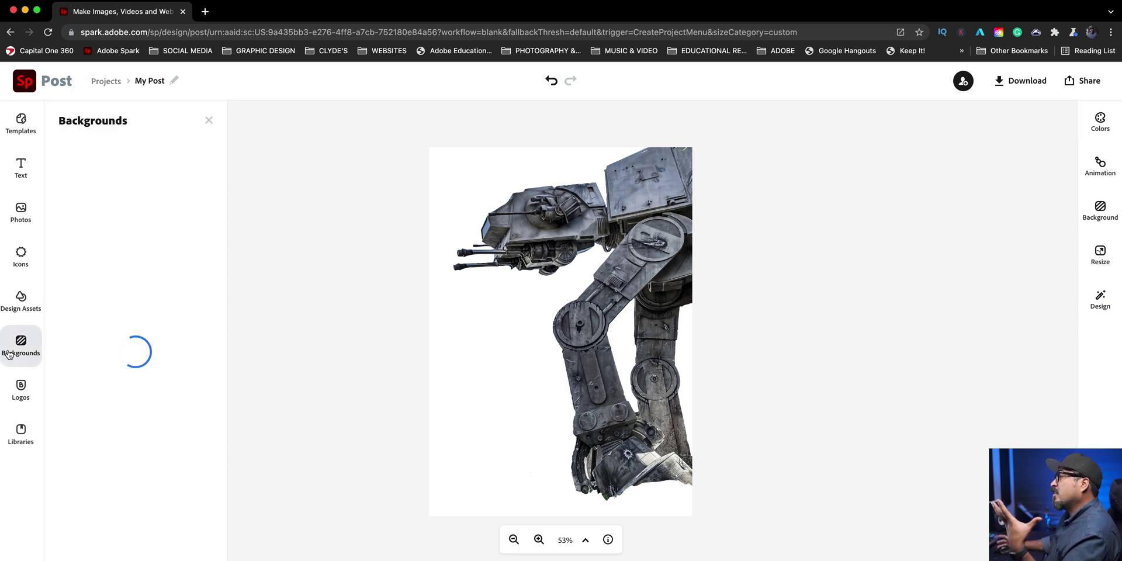
click(135, 150)
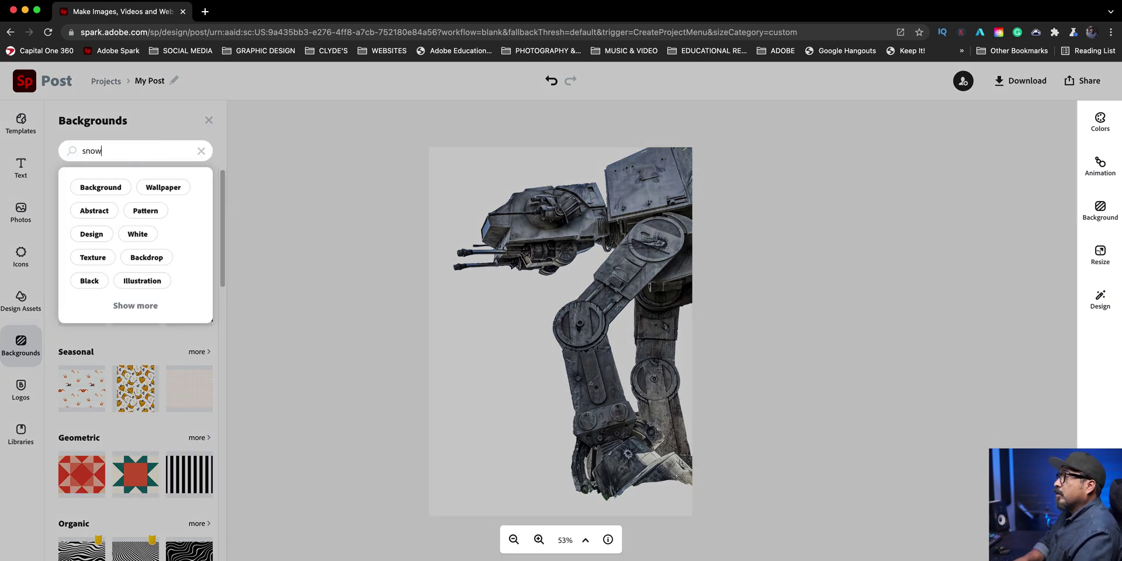
key(Return)
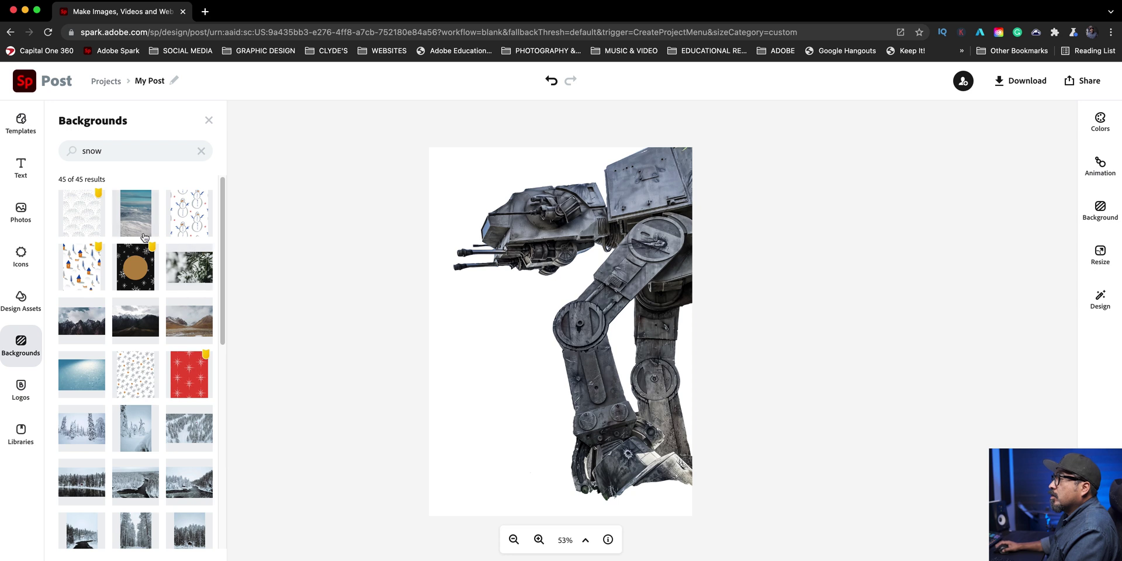
scroll(123, 433, down, 6)
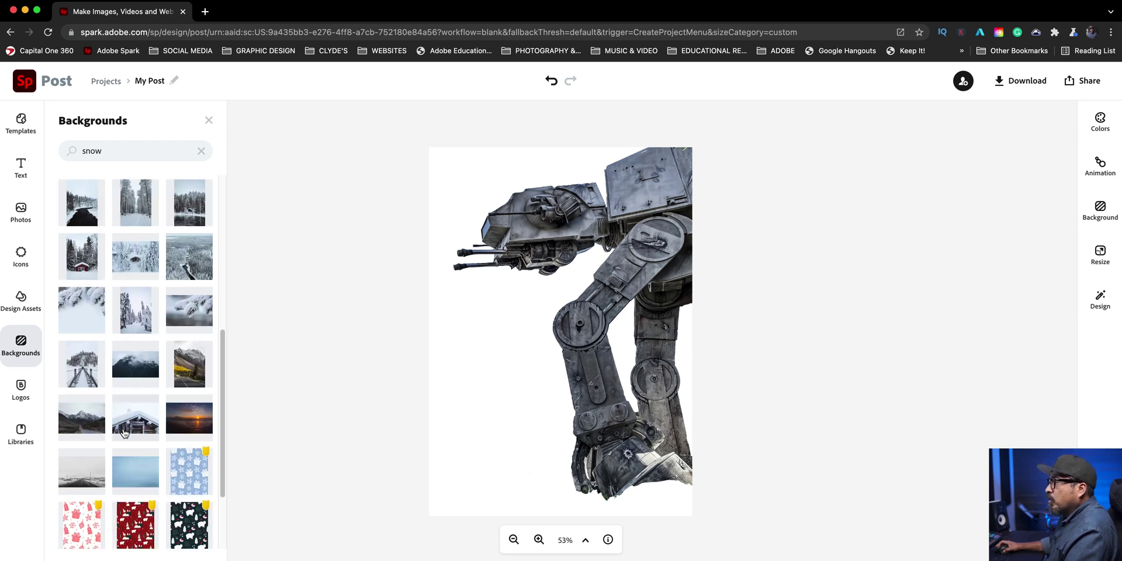
scroll(124, 432, down, 2)
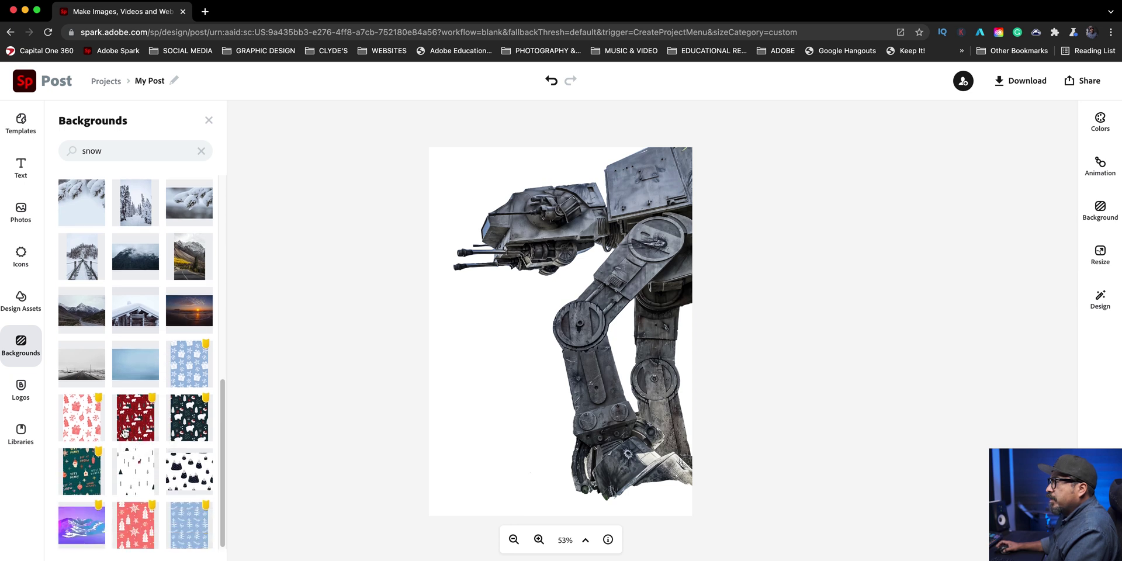
scroll(124, 433, up, 1)
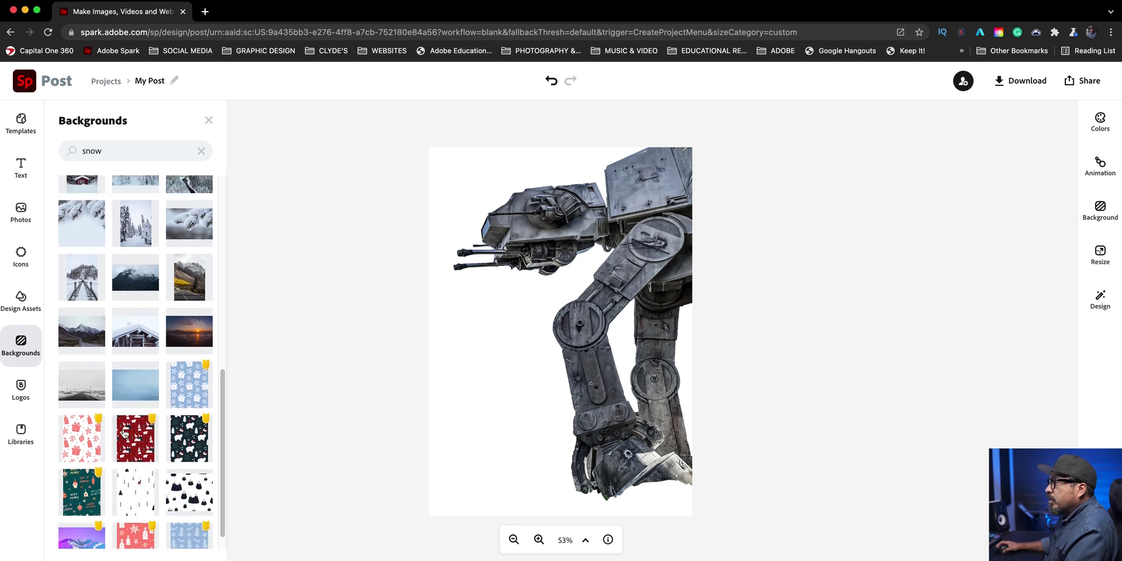
click(141, 407)
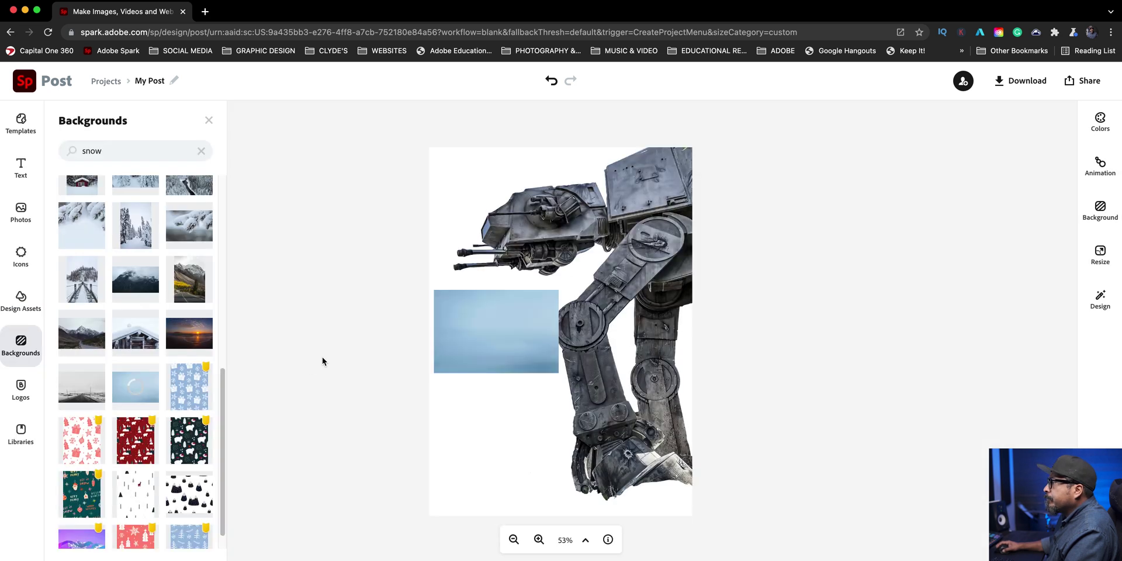
Step: Enlarge the pale blue image over the canvas, move it behind the AT-AT, and stretch it downward
click(498, 363)
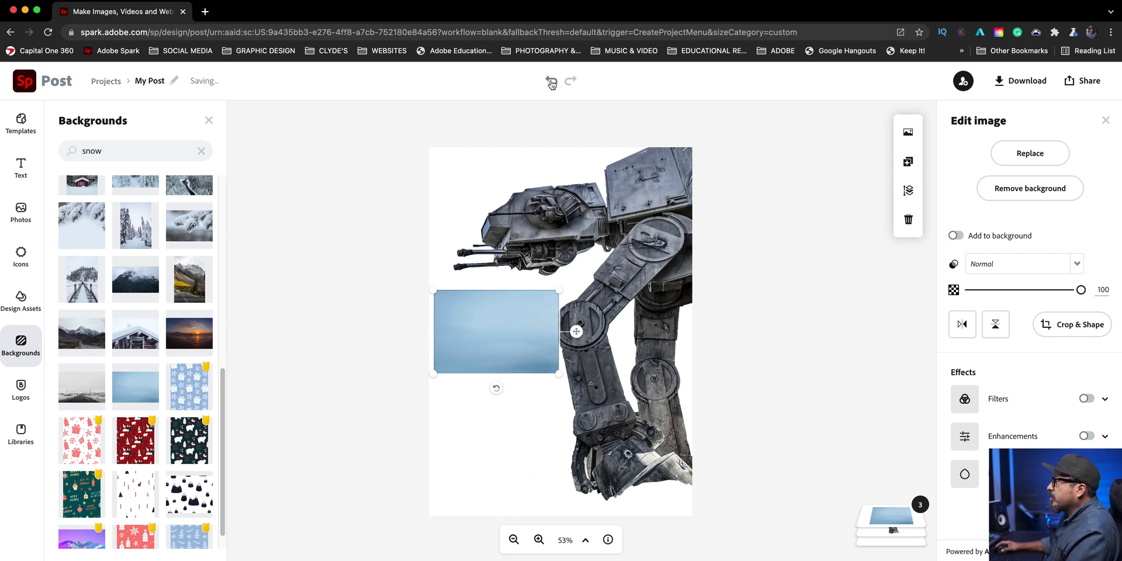
drag(557, 289, 809, 125)
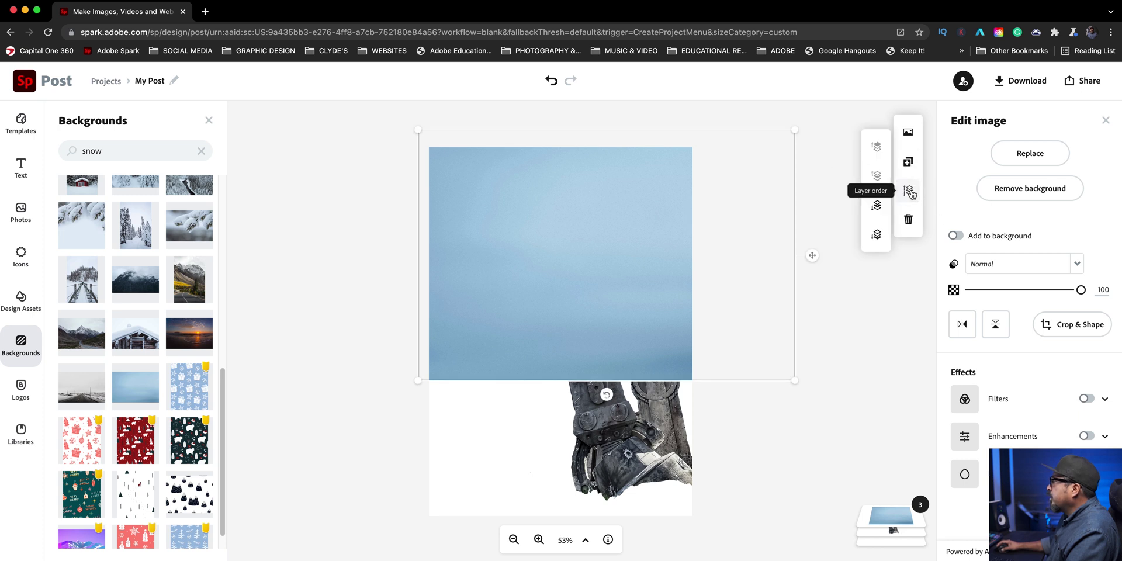
click(877, 235)
click(834, 382)
click(527, 352)
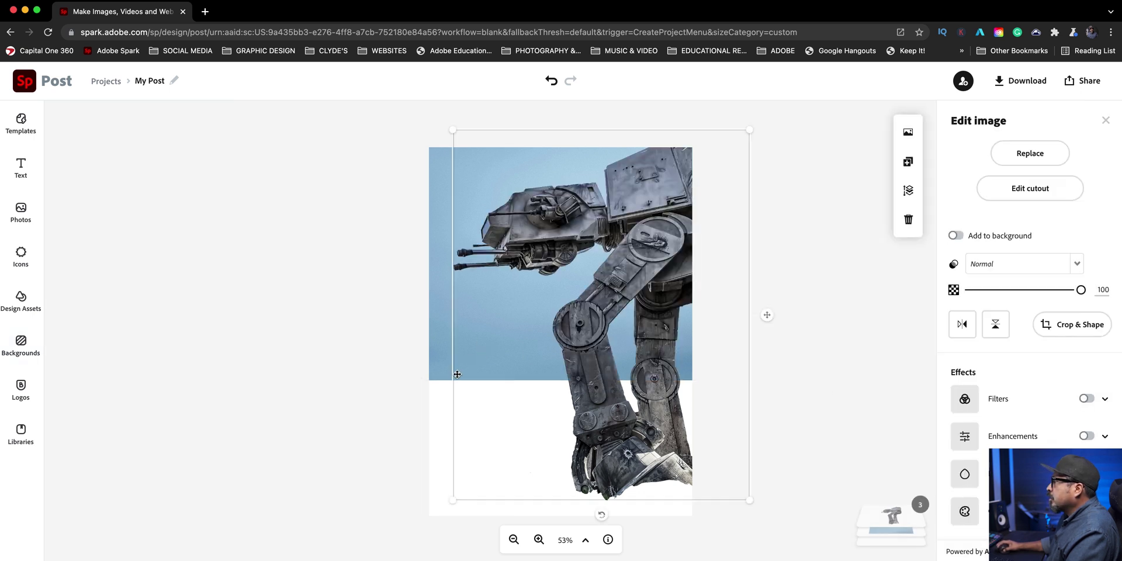
drag(415, 378, 359, 440)
click(304, 182)
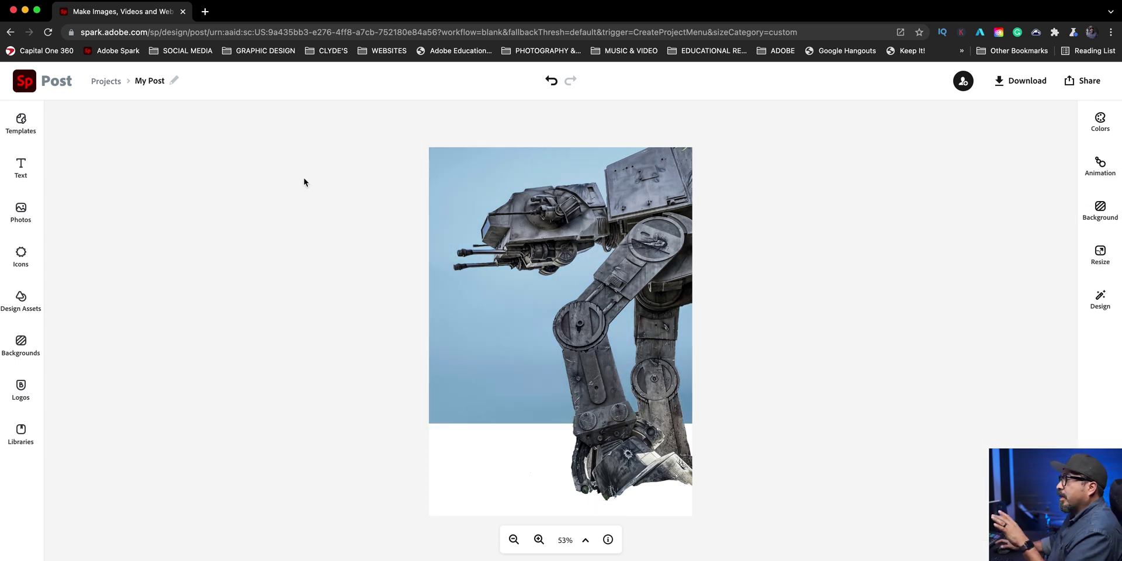
click(23, 344)
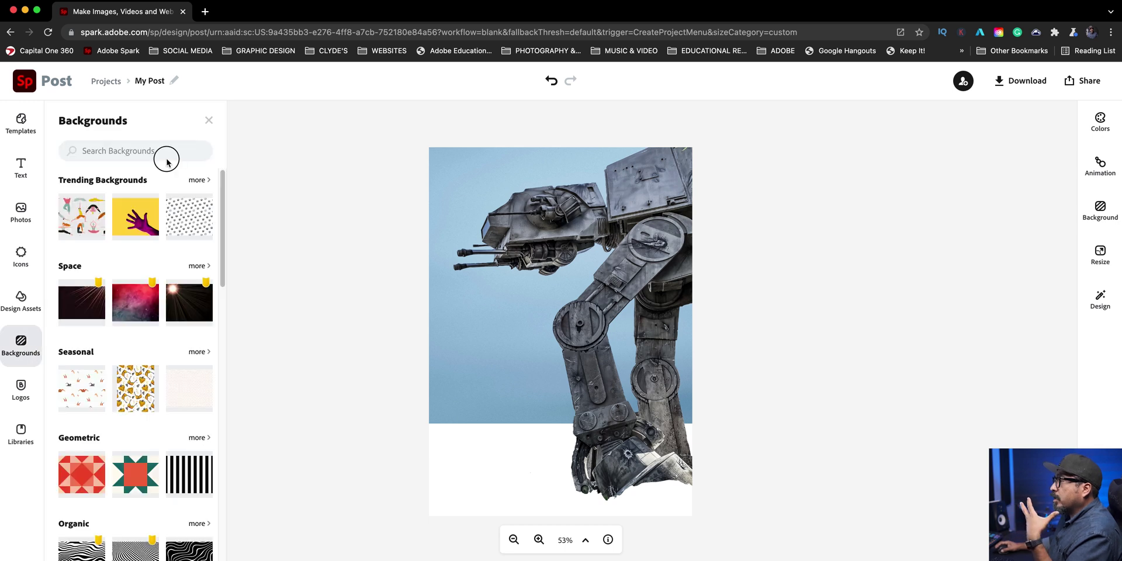
Step: Search backgrounds for 'mountains' and scroll through the 92 results
click(167, 159)
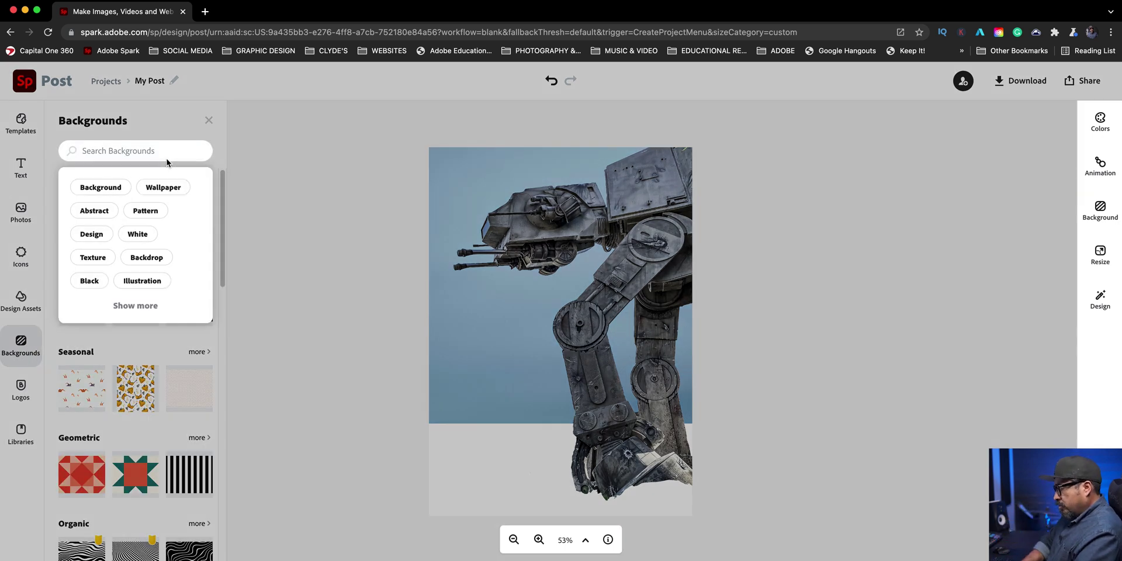
text(mountains)
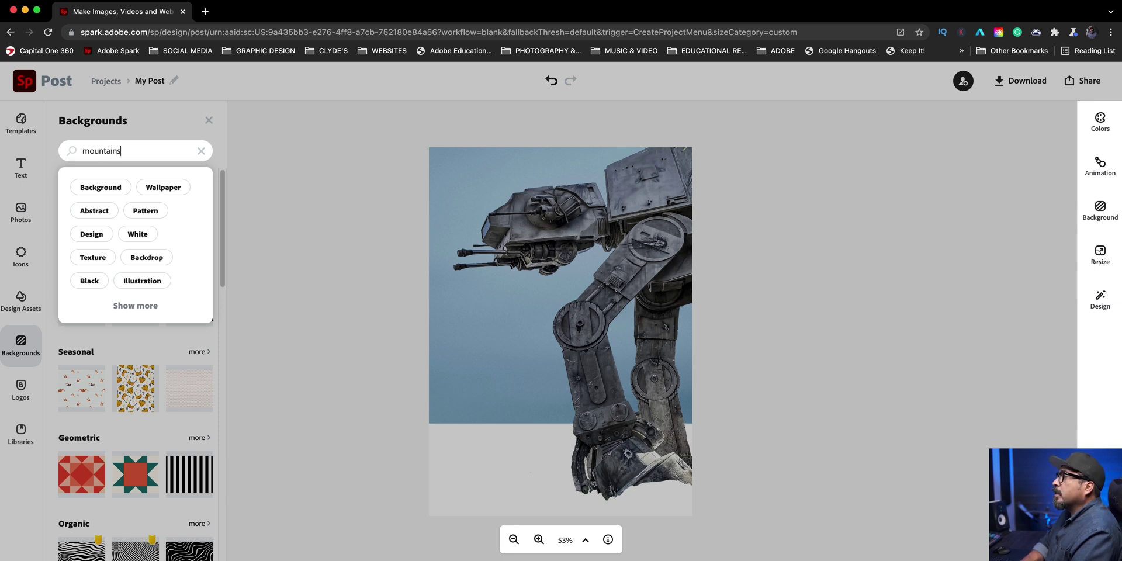
key(Return)
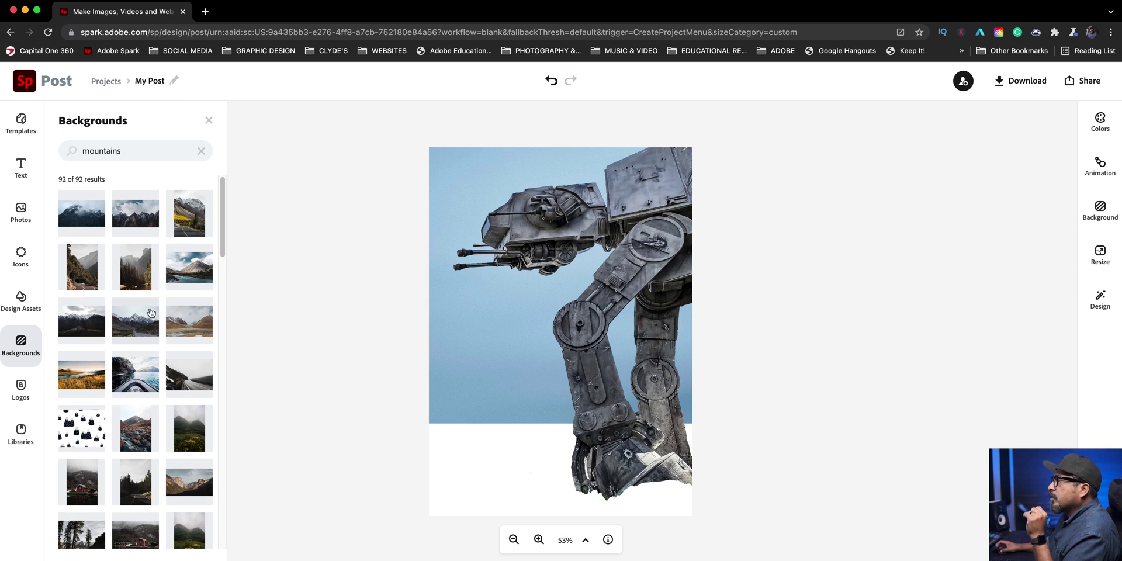
scroll(152, 313, down, 7)
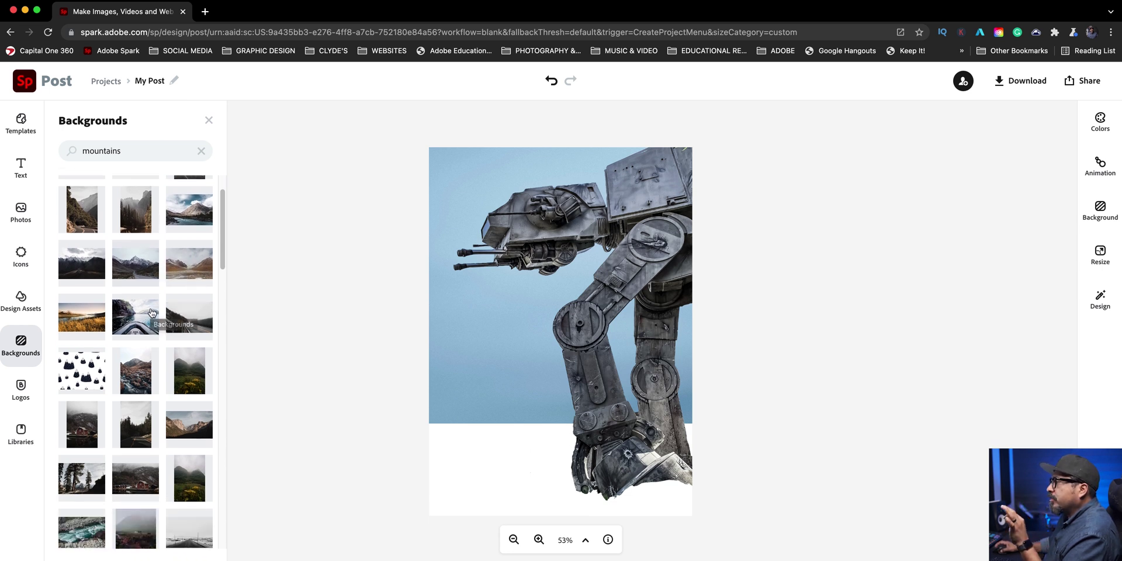
scroll(153, 313, down, 5)
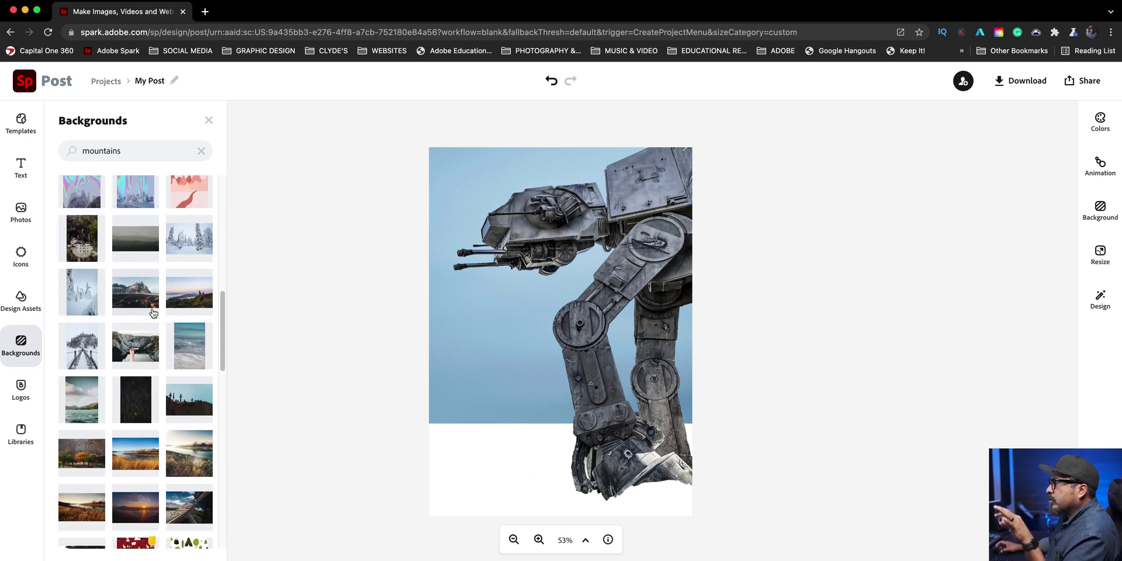
scroll(154, 313, down, 10)
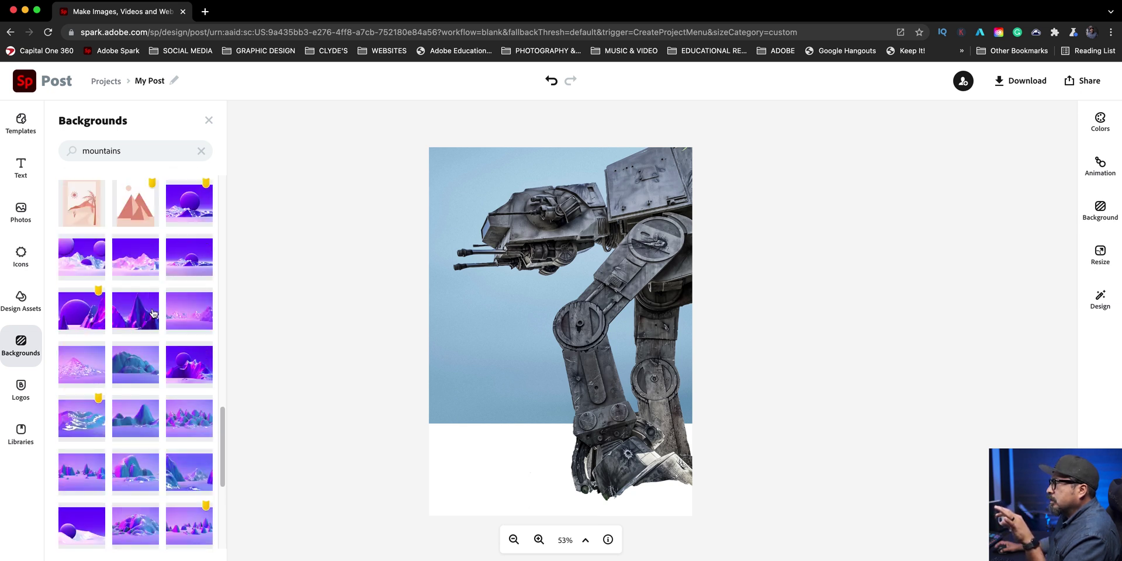
scroll(153, 312, up, 20)
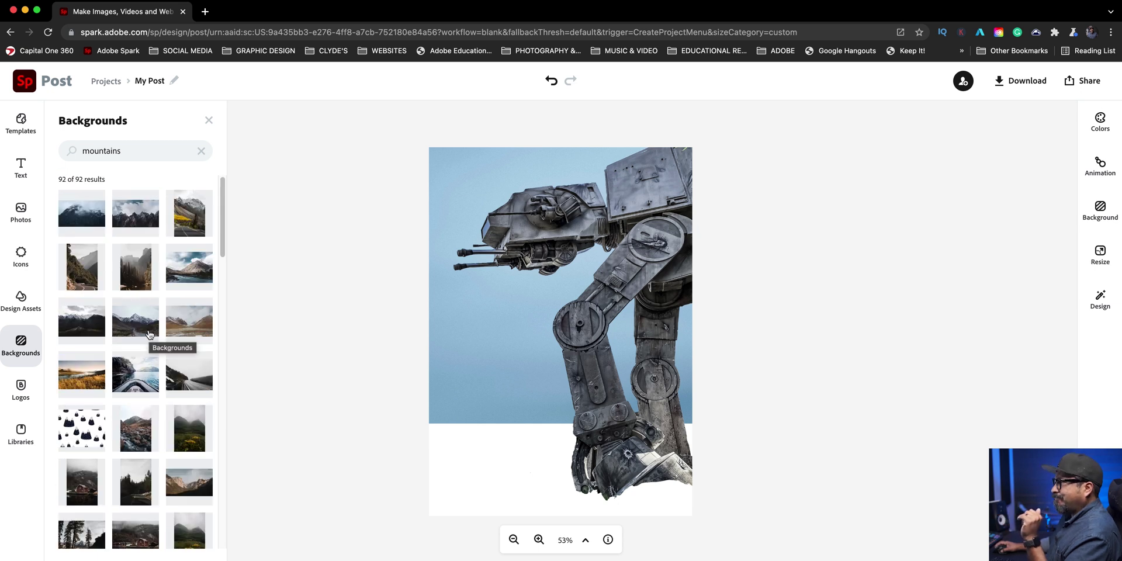
Step: Add the snowy mountain photo, enlarge it to canvas width, and snap it to the bottom-left
click(149, 334)
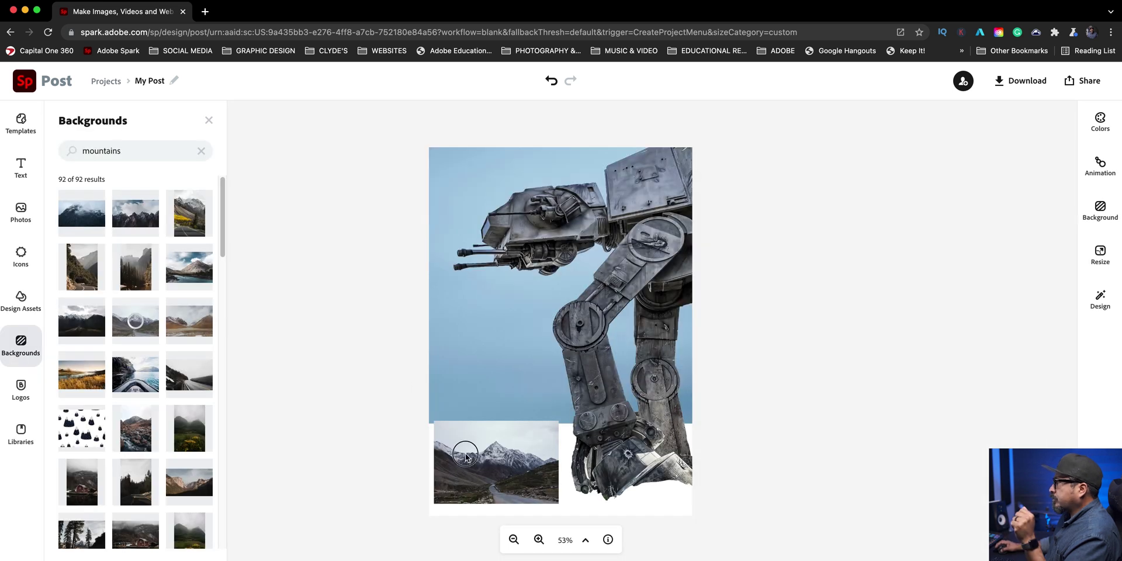
drag(559, 421, 704, 315)
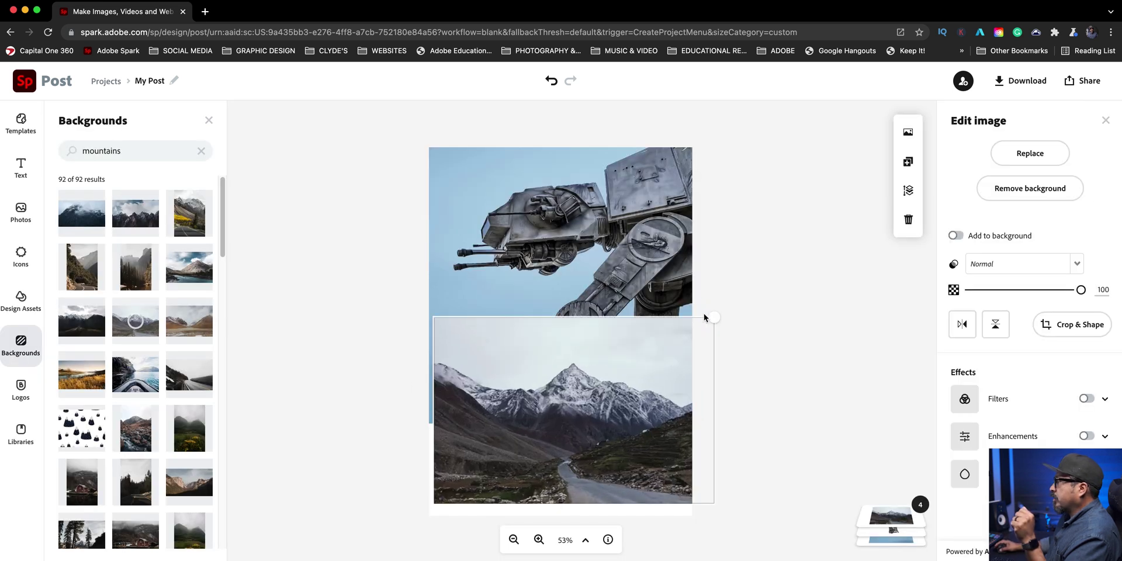
mouse_move(624, 414)
mouse_down()
mouse_move(659, 417)
mouse_move(657, 376)
mouse_move(669, 373)
mouse_move(622, 431)
mouse_move(631, 426)
mouse_up()
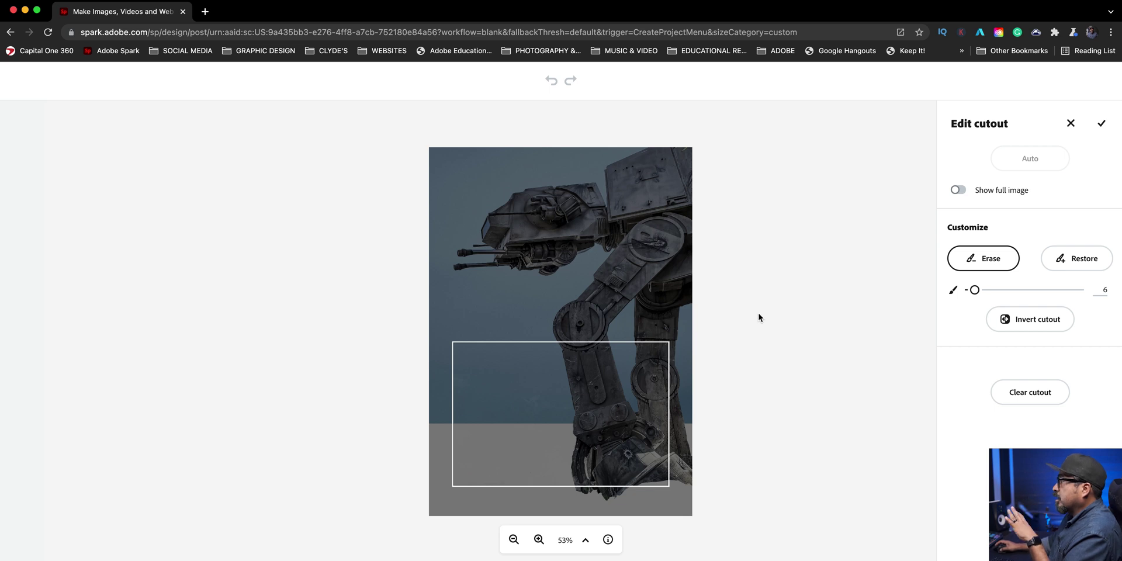
Step: Show the full photo and, with a larger Restore brush, bring back the mountain peak and range
click(992, 194)
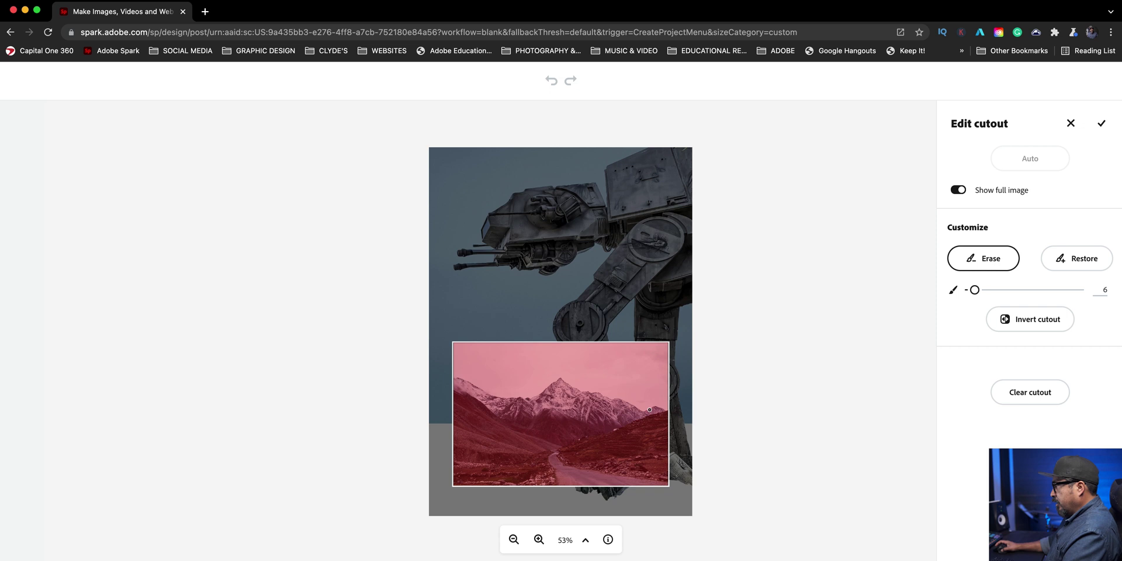
click(1045, 258)
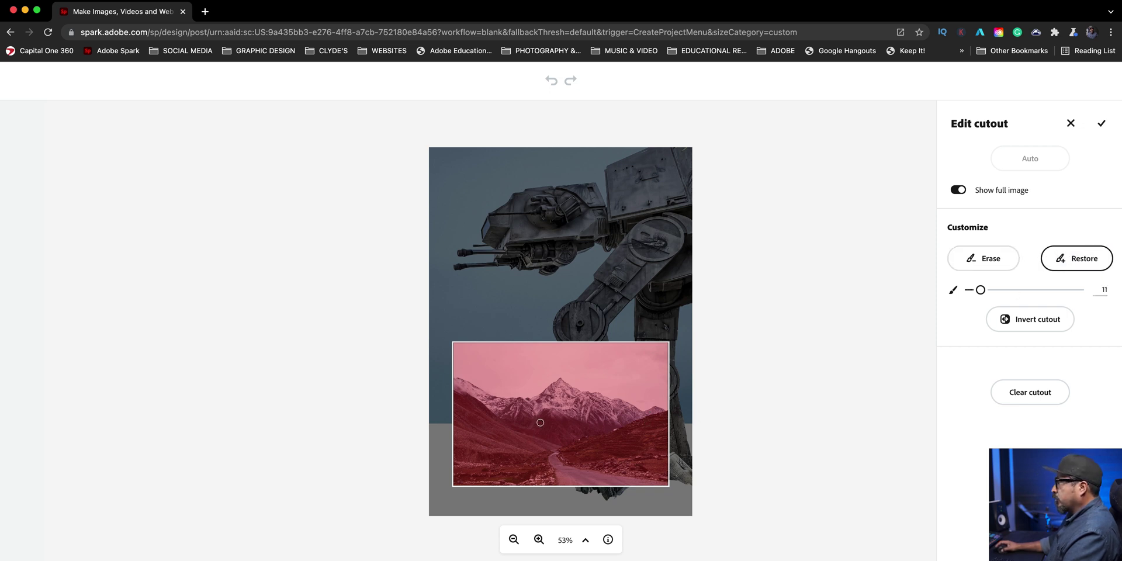
key(bracketright)
mouse_move(557, 394)
mouse_down()
mouse_move(637, 415)
mouse_move(637, 426)
mouse_move(578, 419)
mouse_move(550, 399)
mouse_up()
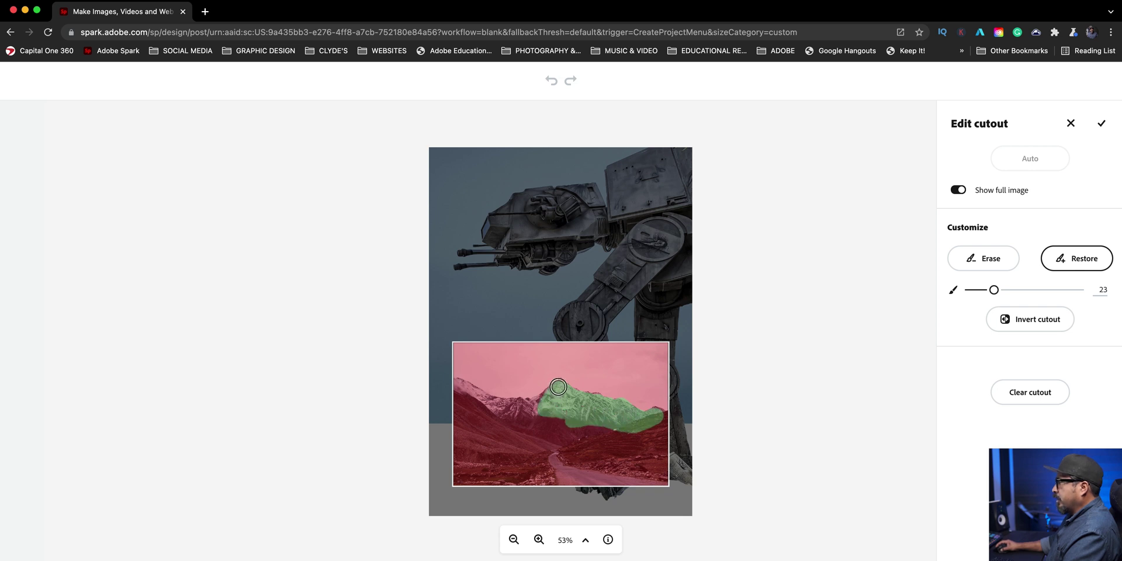
mouse_move(525, 406)
mouse_down()
mouse_move(455, 391)
mouse_move(484, 405)
mouse_move(458, 411)
mouse_move(554, 412)
mouse_move(456, 419)
mouse_move(456, 403)
mouse_move(458, 425)
mouse_move(475, 429)
mouse_move(658, 426)
mouse_up()
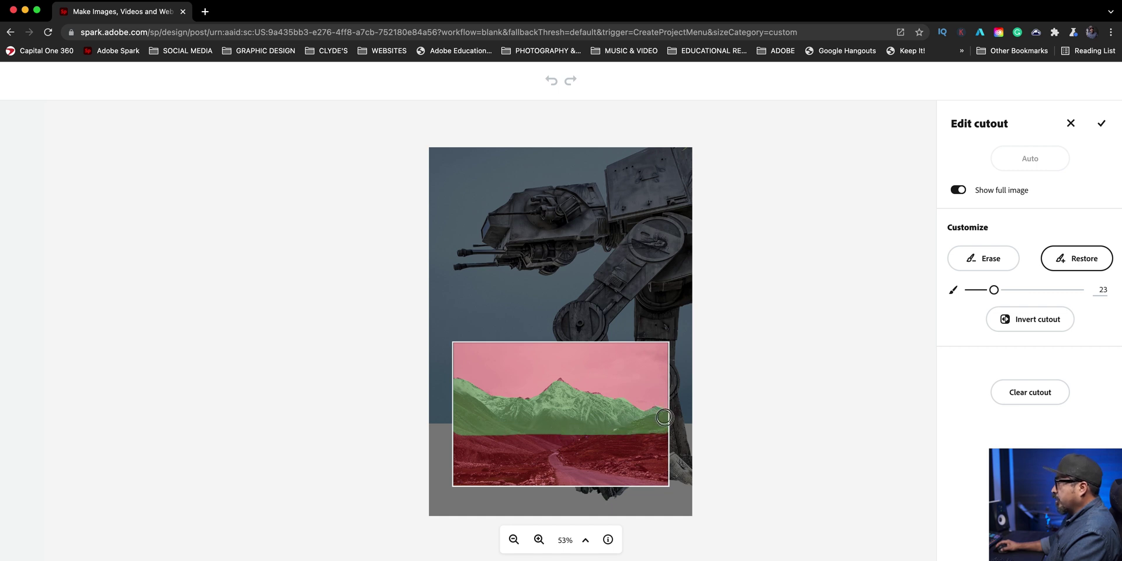
drag(667, 429, 651, 436)
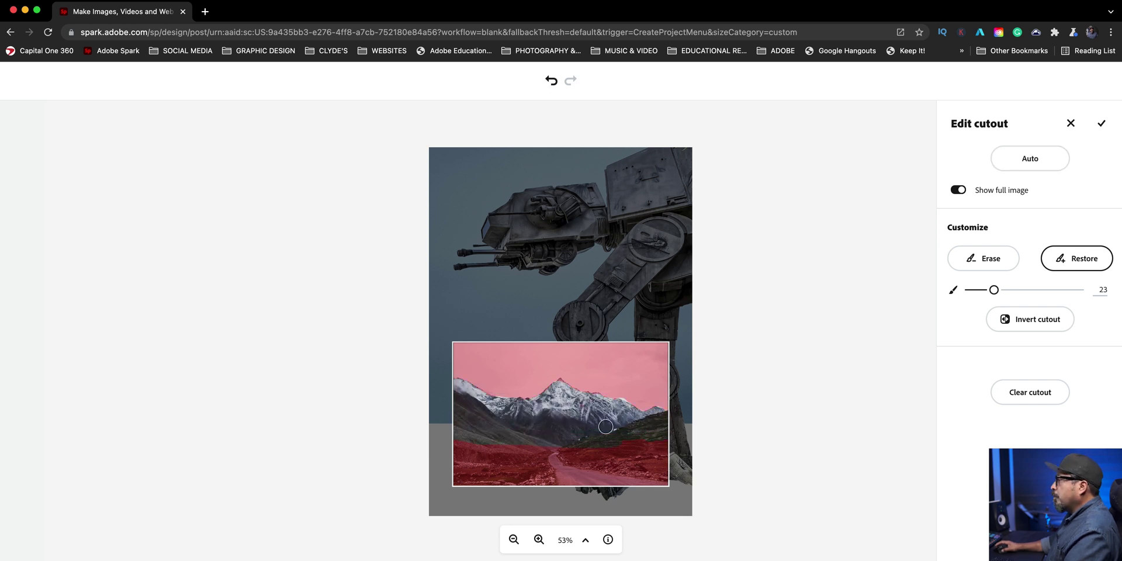
Step: Restore more near the road and a small peak area with a smaller brush, then apply the cutout
drag(611, 444, 653, 446)
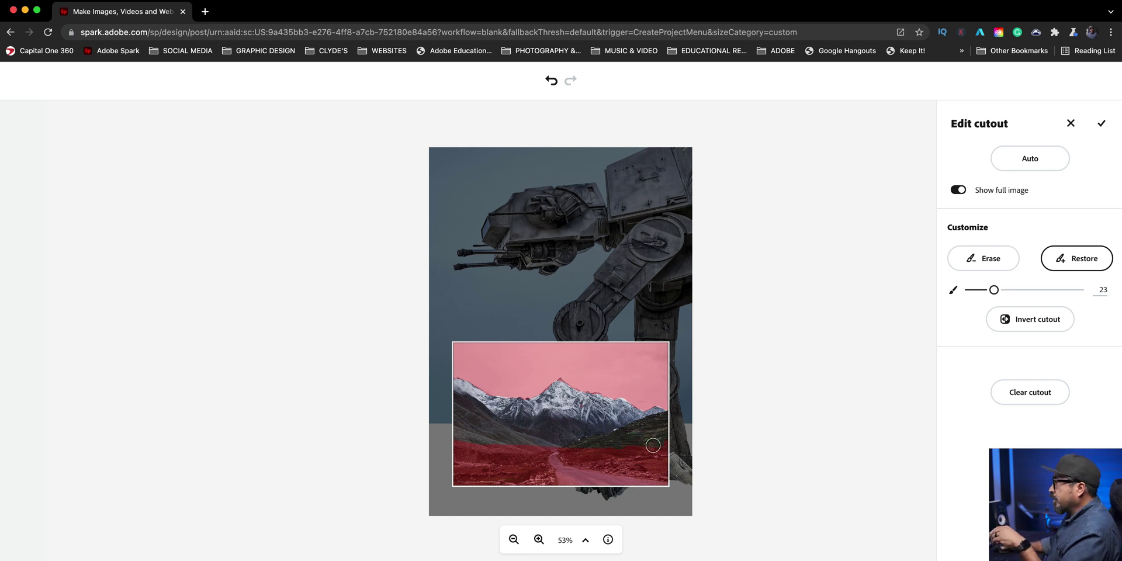
key(bracketleft)
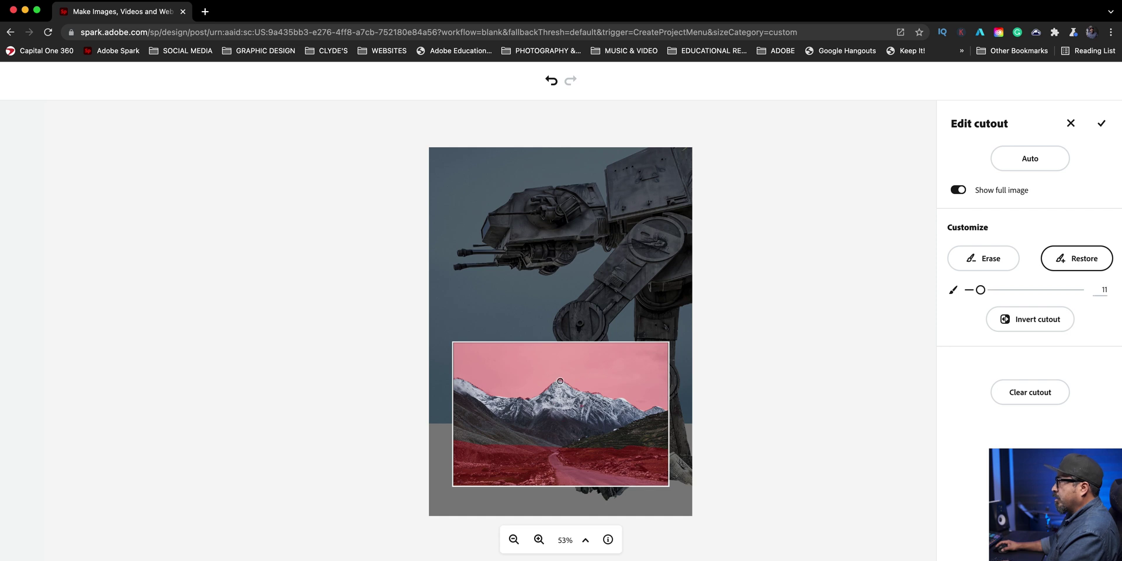
drag(560, 383, 561, 384)
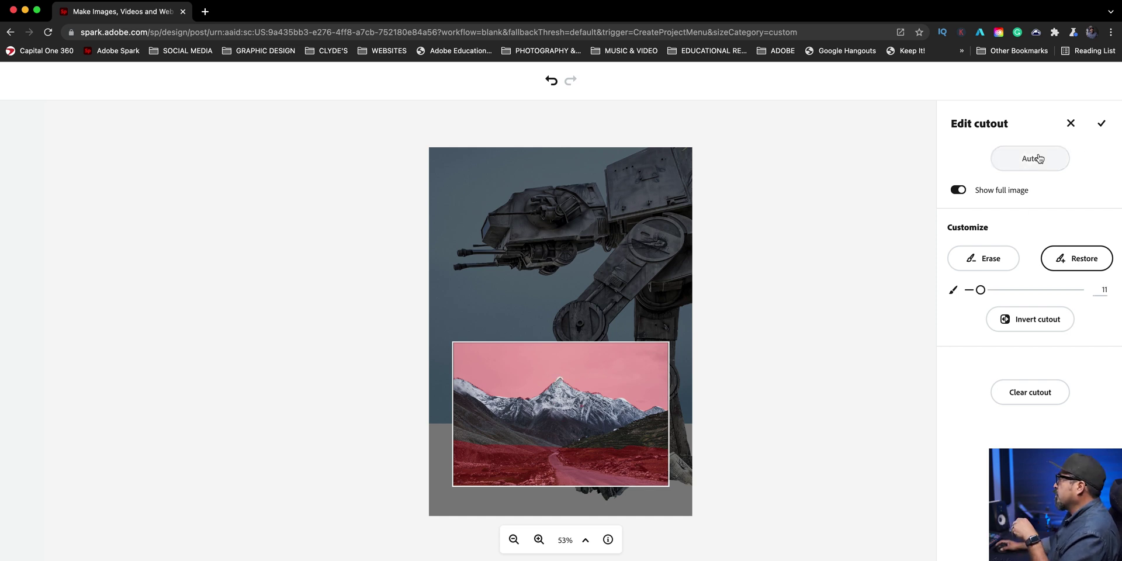
click(1102, 123)
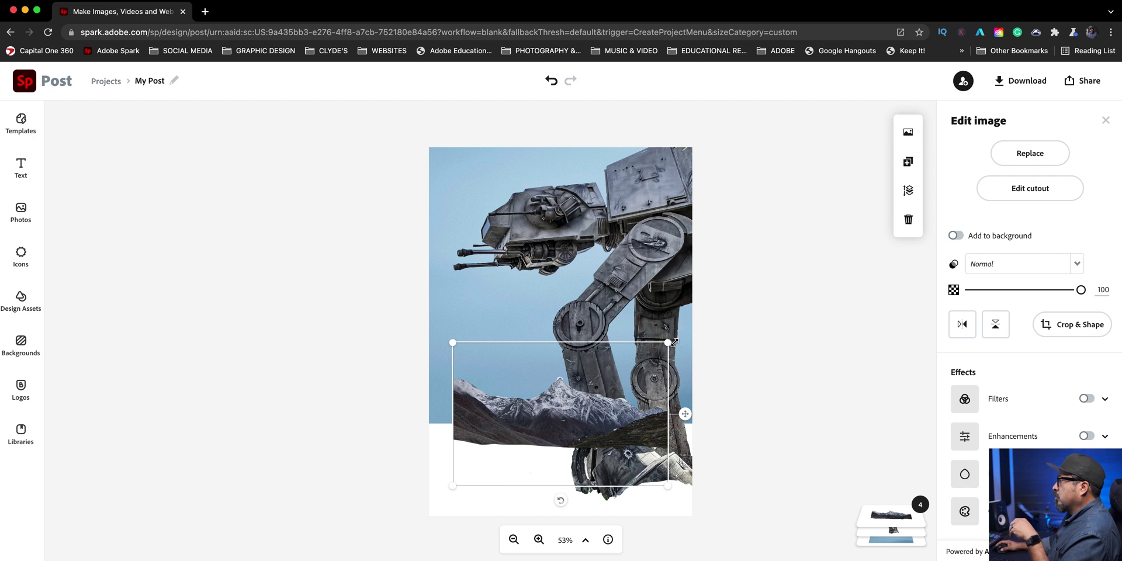
click(1006, 200)
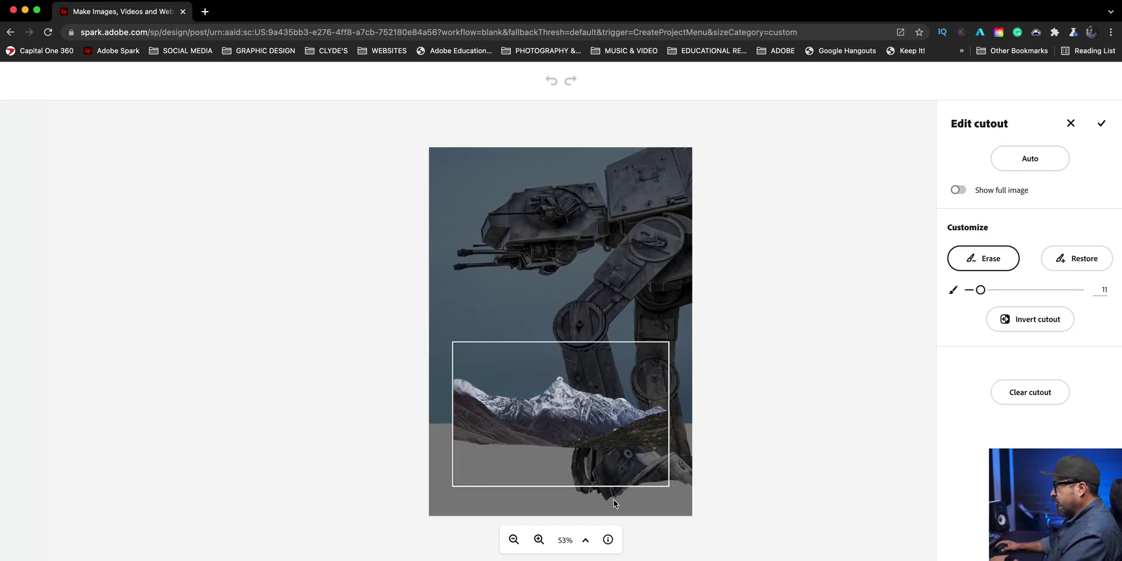
Step: Zoom in on the peak, erase the stray sky bump with a size-5 brush, and apply the cutout
click(539, 540)
click(539, 540)
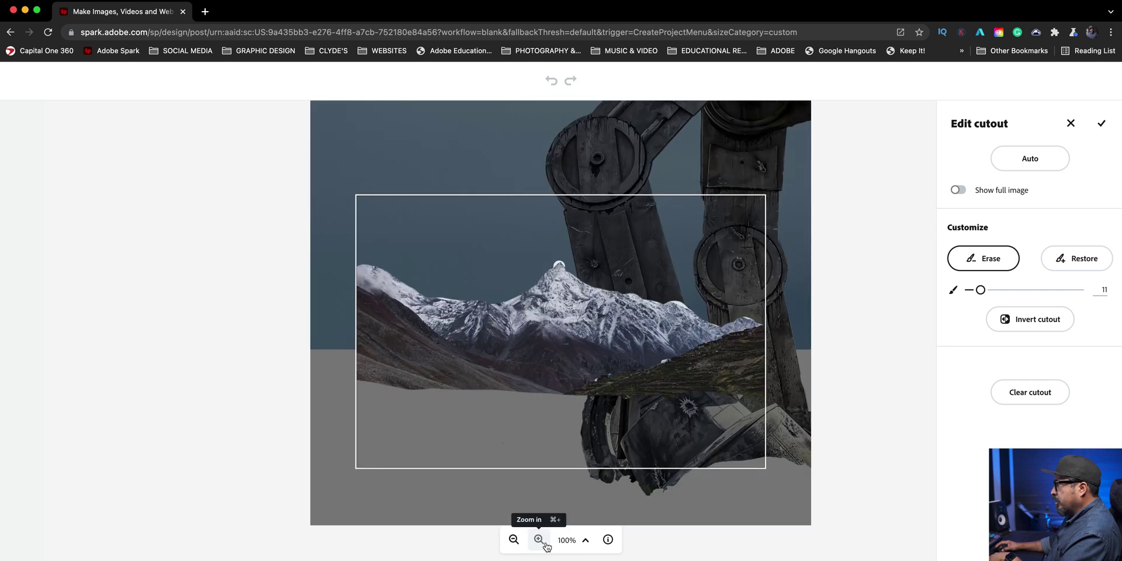
click(539, 540)
click(539, 539)
click(539, 540)
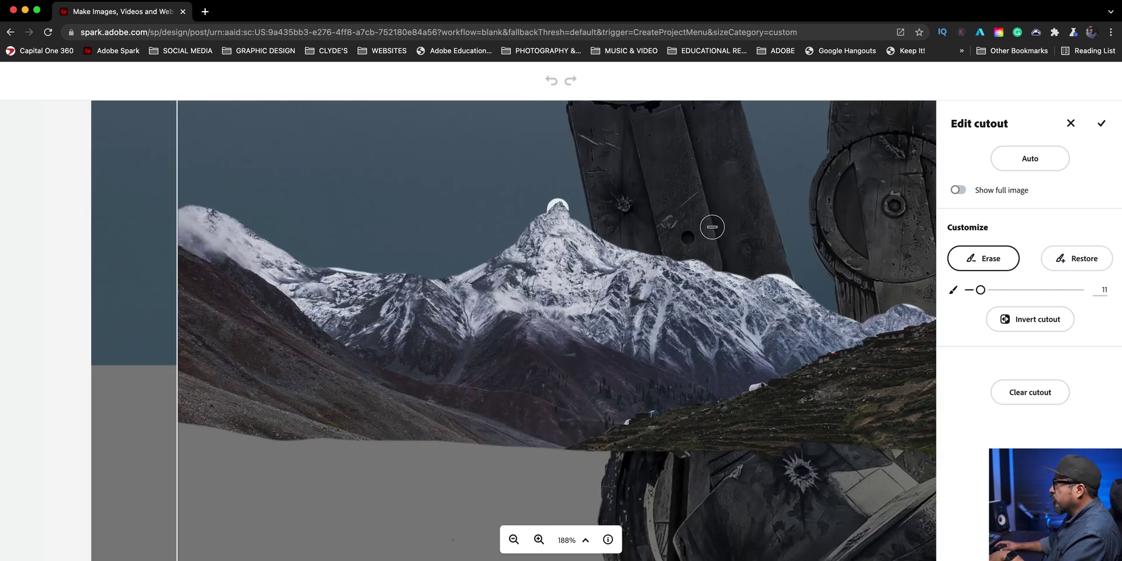
key(bracketleft)
key(bracketleft)
key(bracketleft)
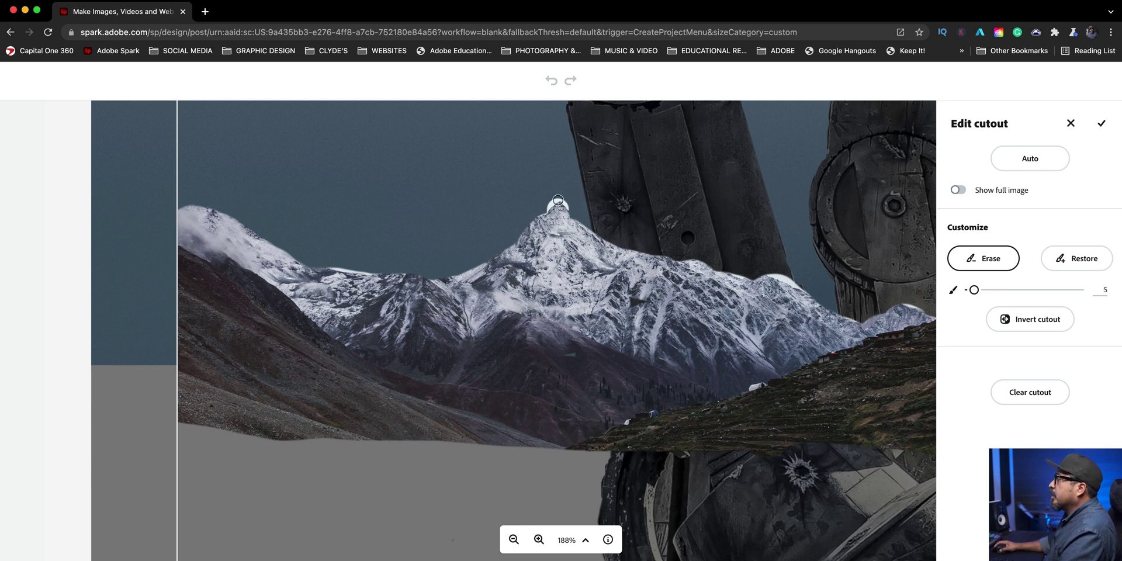
click(538, 543)
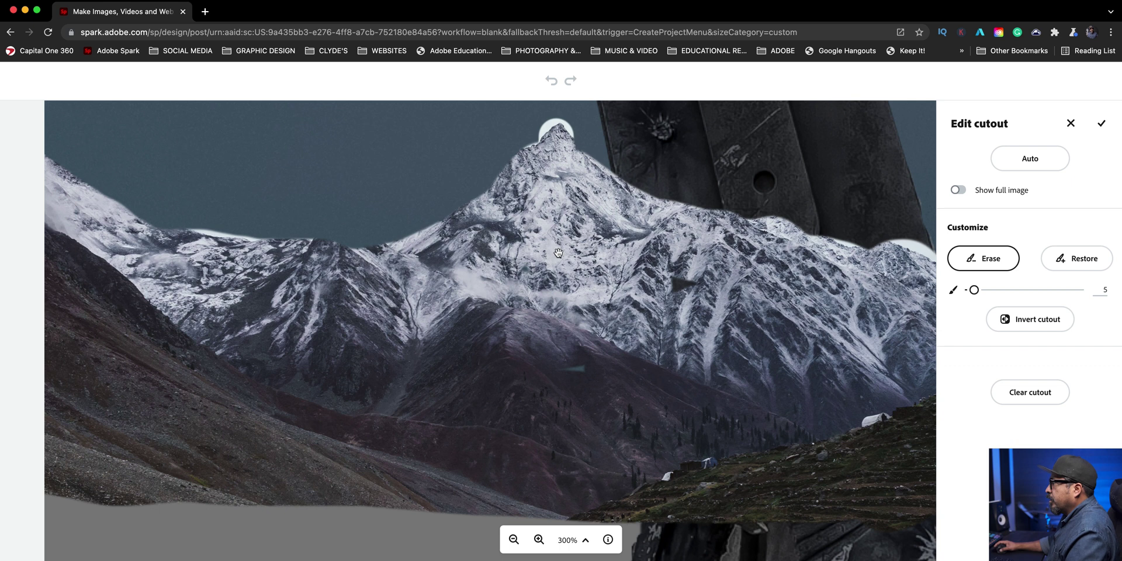
scroll(586, 349, up, 5)
scroll(586, 349, up, 2)
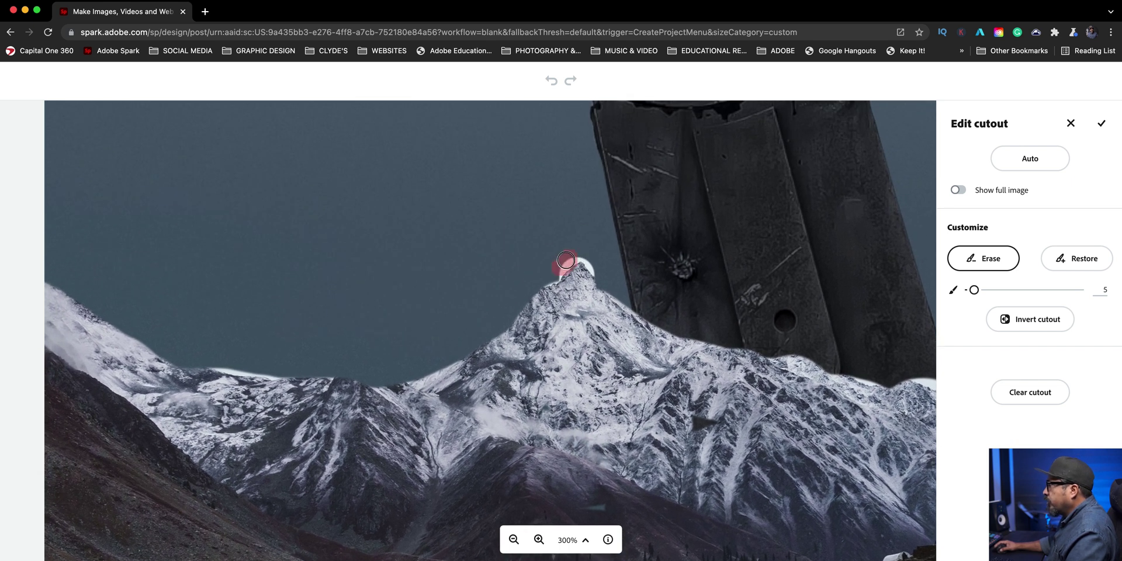
drag(599, 270, 576, 264)
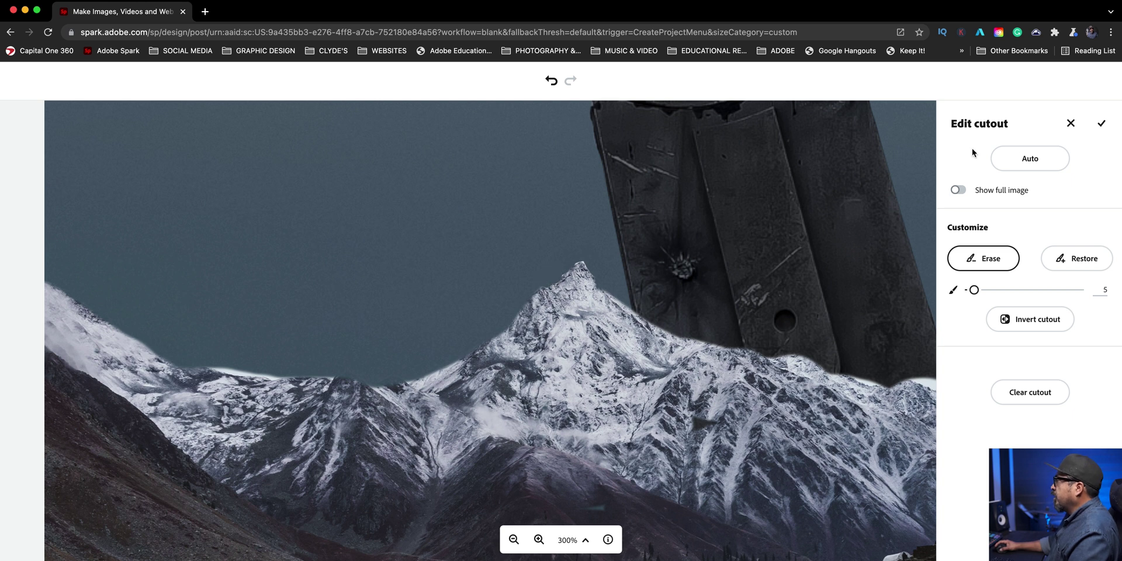
click(1100, 128)
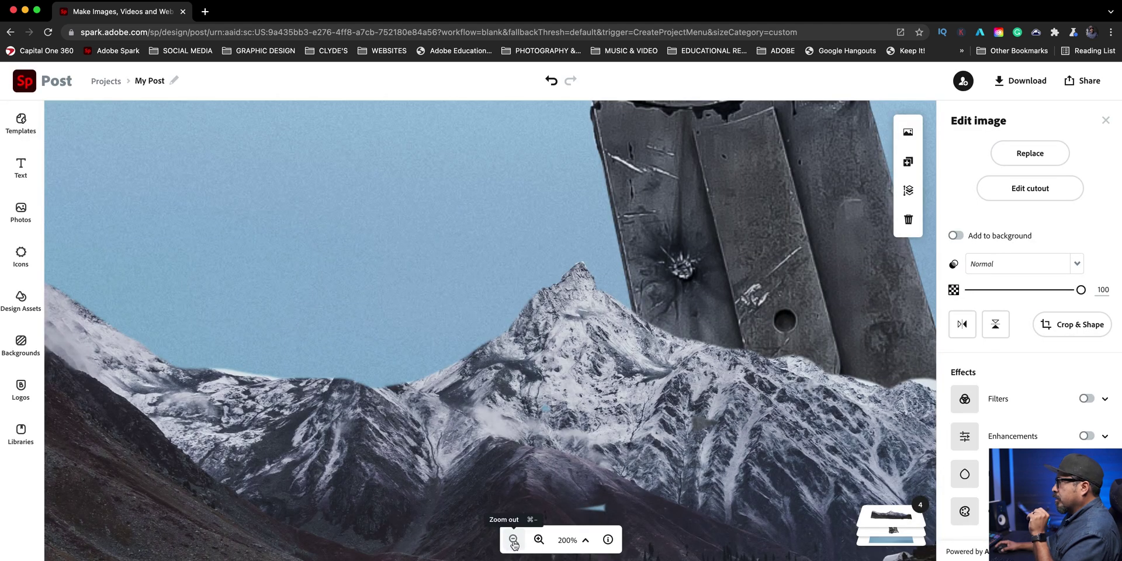
Step: Zoom out to 53% and enlarge the mountain image from its top-left corner
click(514, 540)
click(514, 542)
click(514, 541)
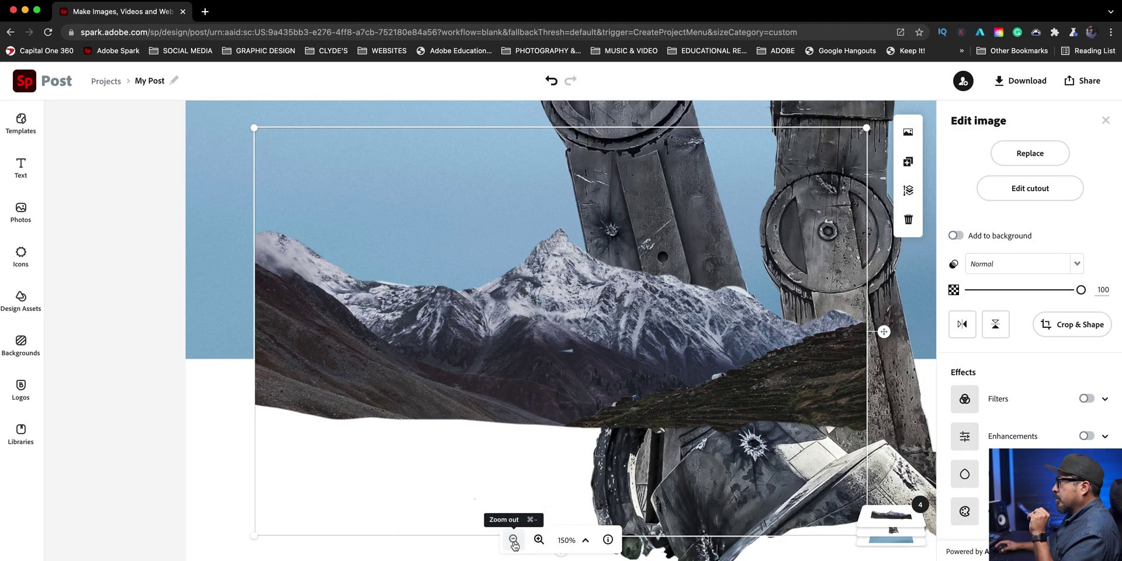
click(514, 541)
click(514, 541)
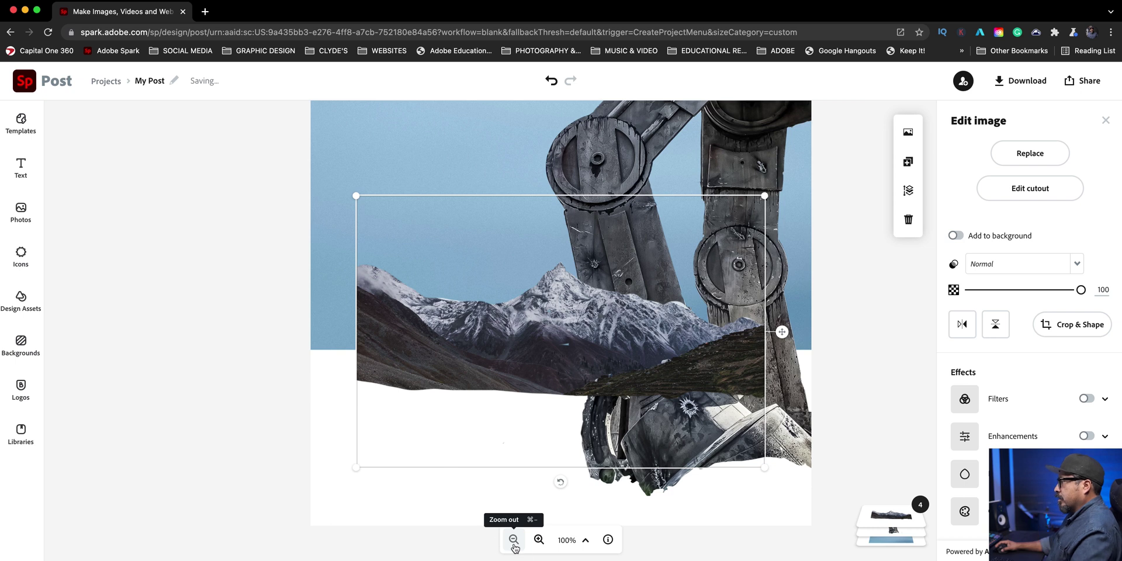
click(514, 541)
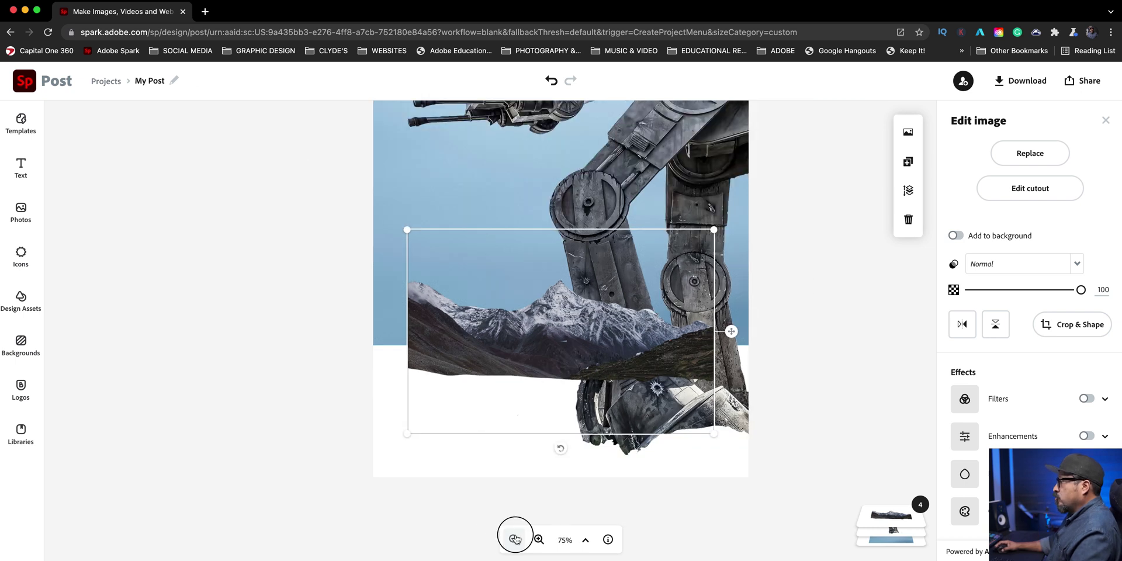
click(514, 540)
drag(451, 341, 356, 279)
Step: Enlarge and lower the mountains, shift them left along the bottom, and reopen Edit cutout
drag(666, 283, 707, 250)
drag(660, 367, 664, 462)
drag(711, 348, 788, 244)
drag(685, 404, 654, 415)
drag(762, 304, 678, 325)
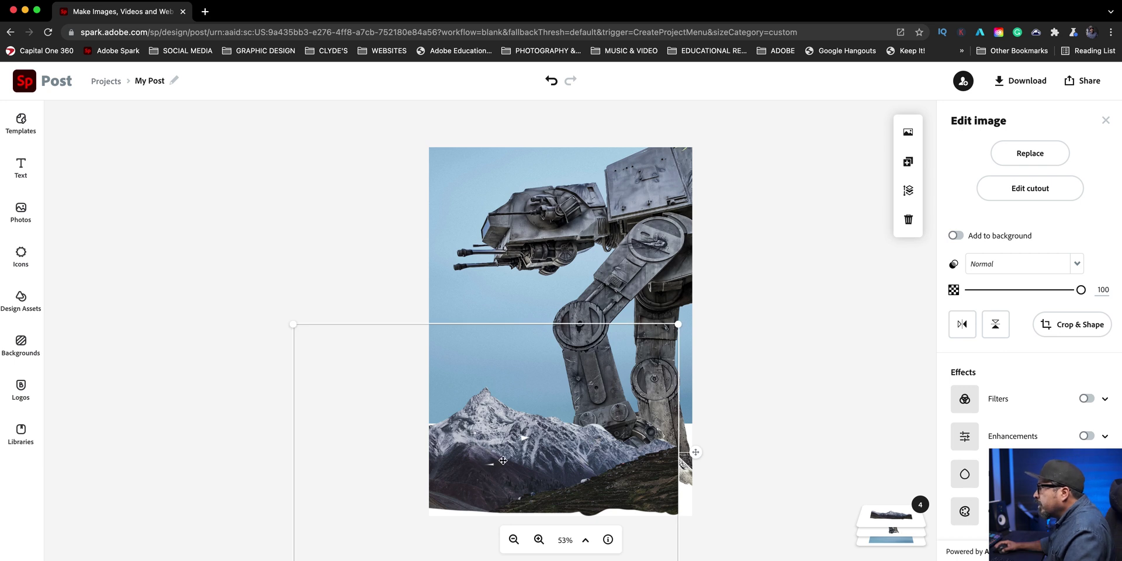
click(1017, 189)
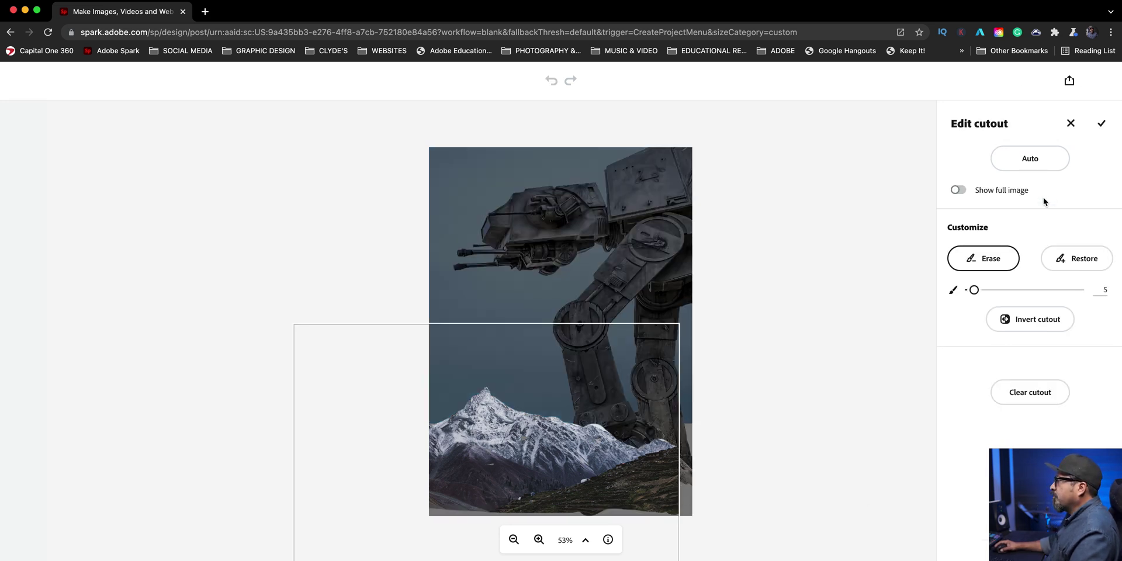
Step: Paint back the missing mountain patch with a size-17 Restore brush and apply the cutout
click(1053, 265)
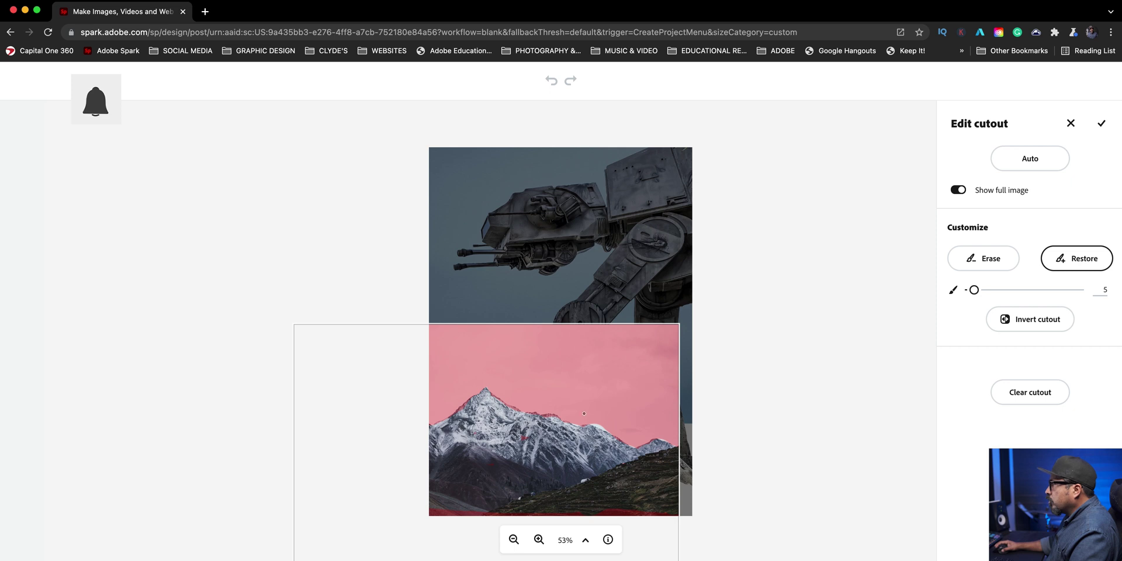
key(bracketright)
key(bracketright)
key(bracketright)
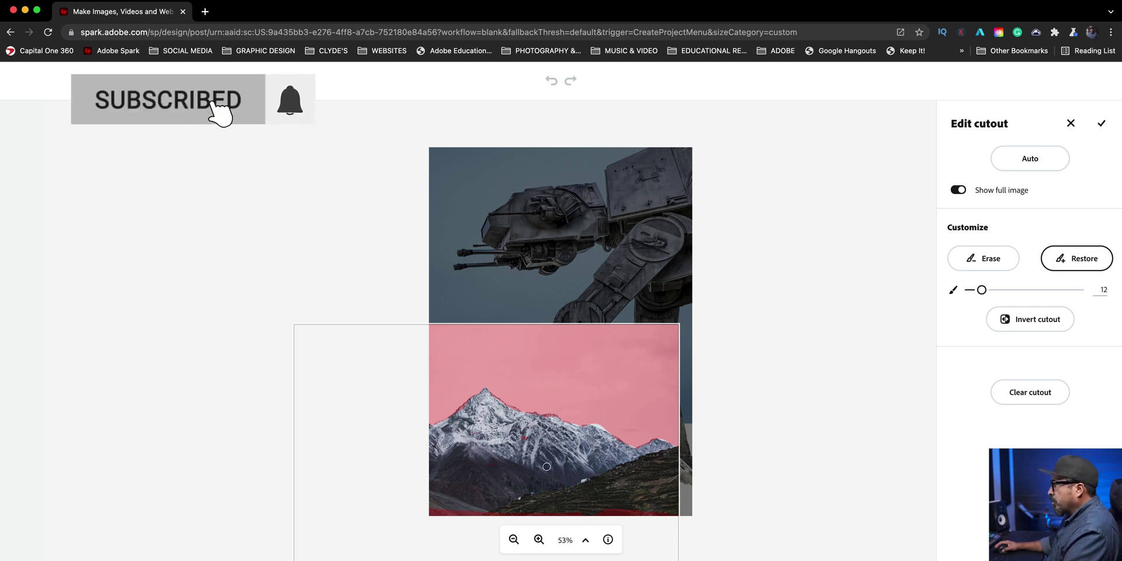
mouse_move(524, 437)
mouse_down()
mouse_move(487, 464)
mouse_move(514, 447)
mouse_up()
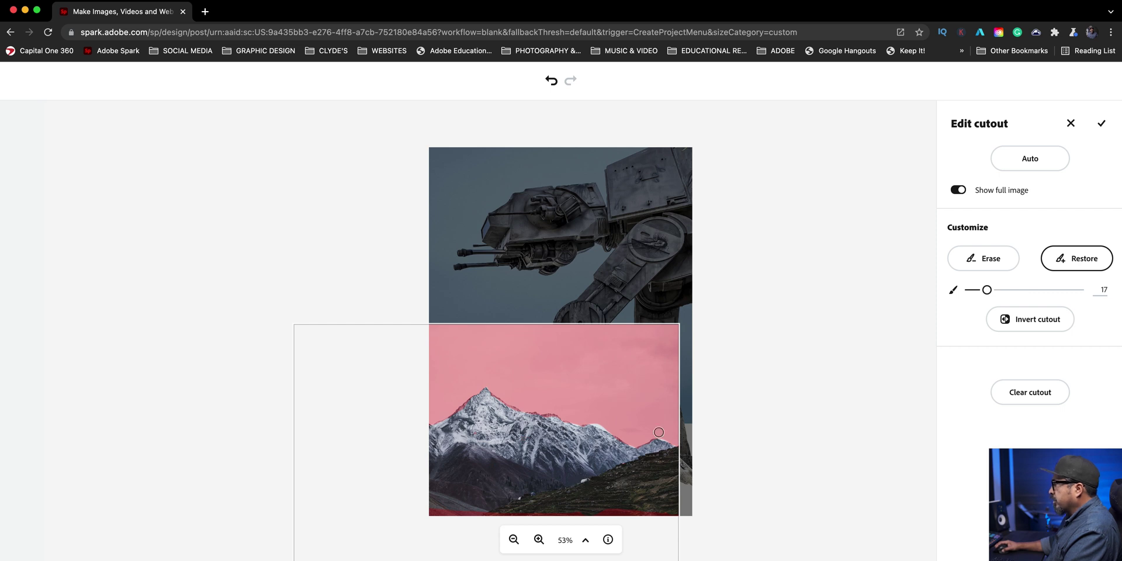
click(1101, 124)
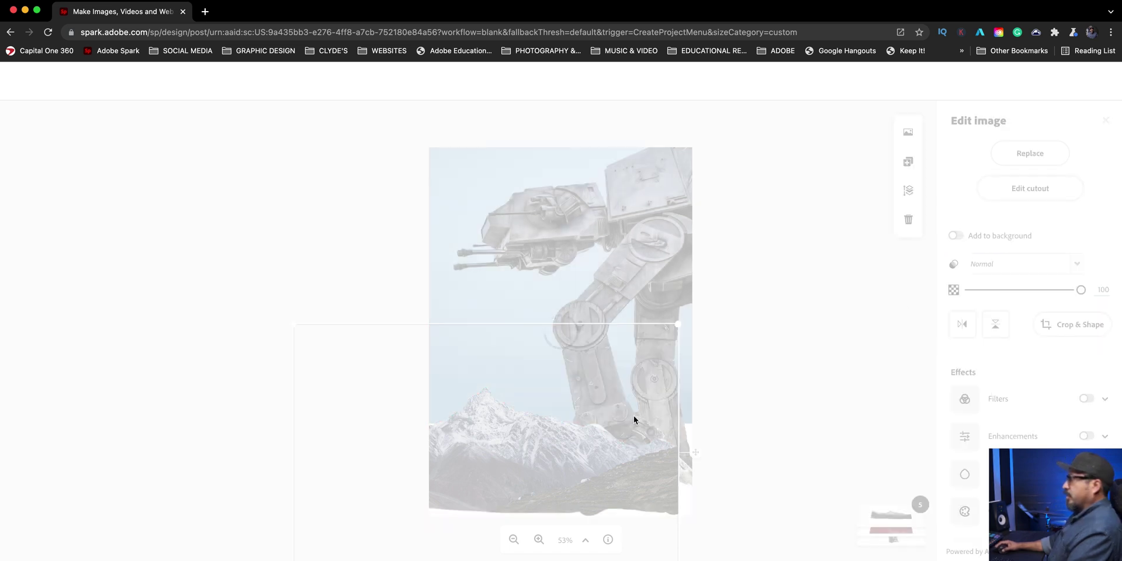
Step: Duplicate the mountain cutout and move a slightly smaller copy to the right
click(909, 161)
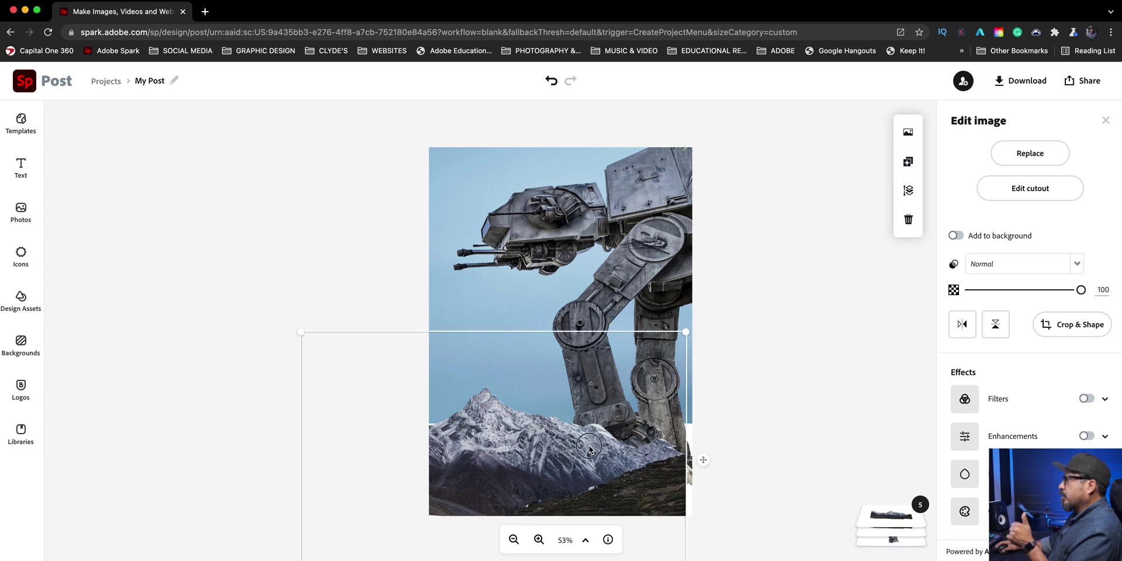
drag(561, 456, 638, 460)
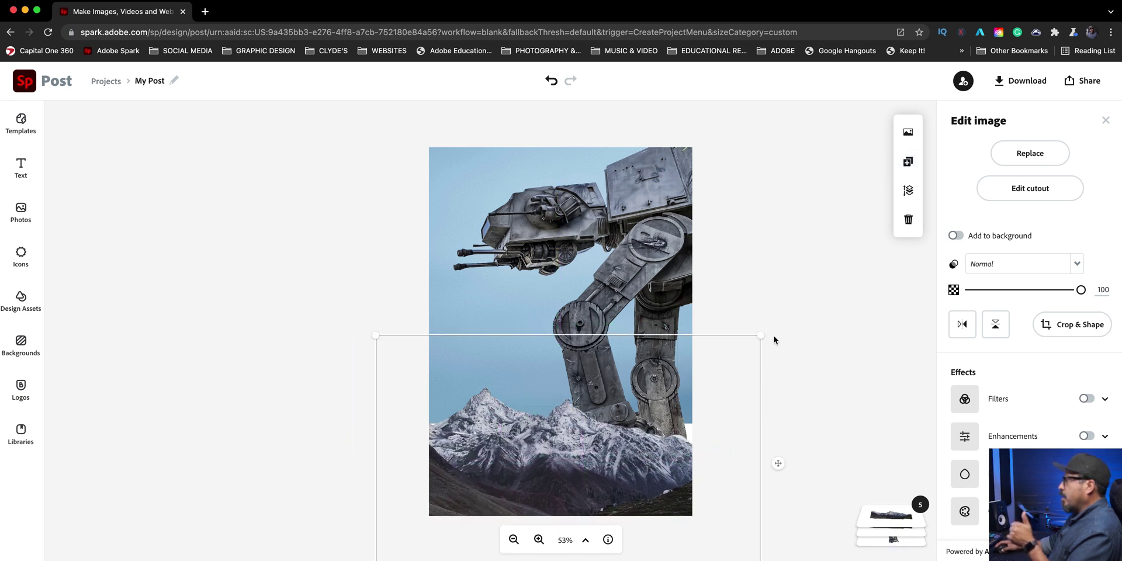
drag(764, 335, 724, 361)
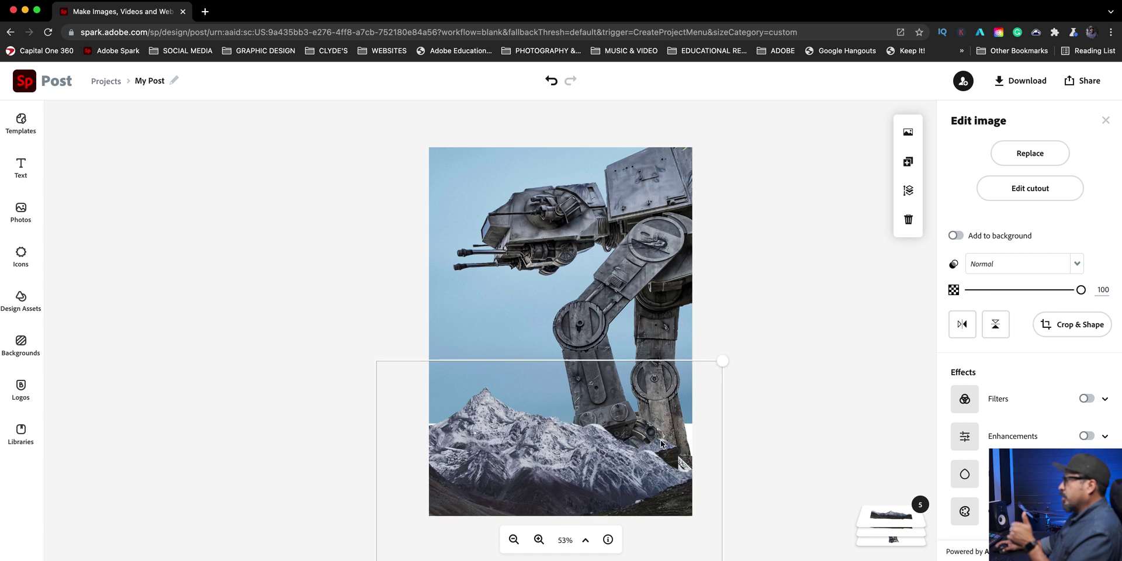
drag(636, 449, 650, 436)
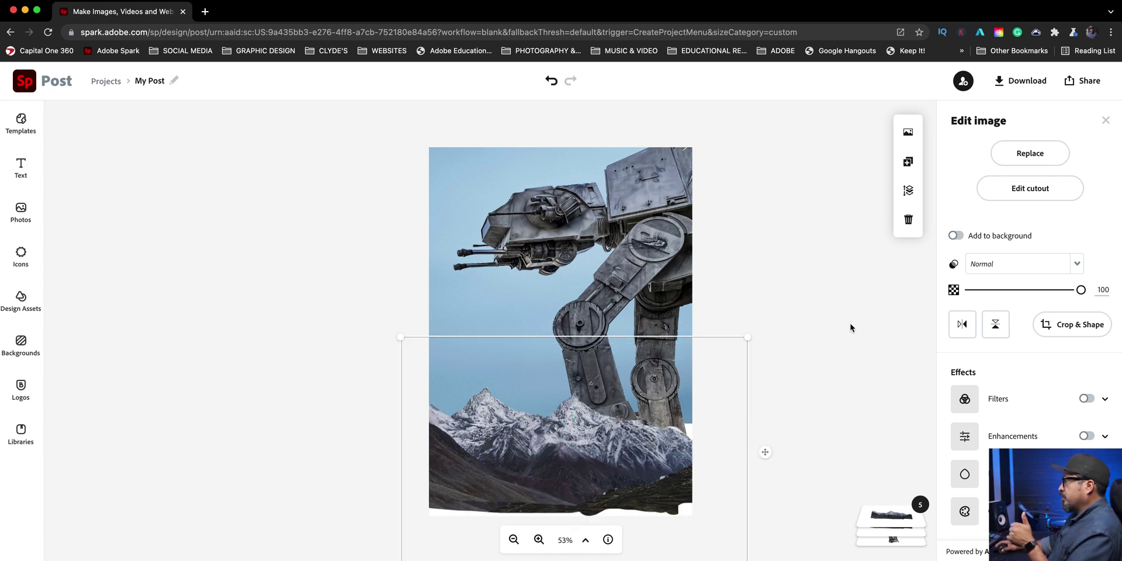
Step: Flip the mountain copy horizontally and fine-tune its size and position
click(963, 325)
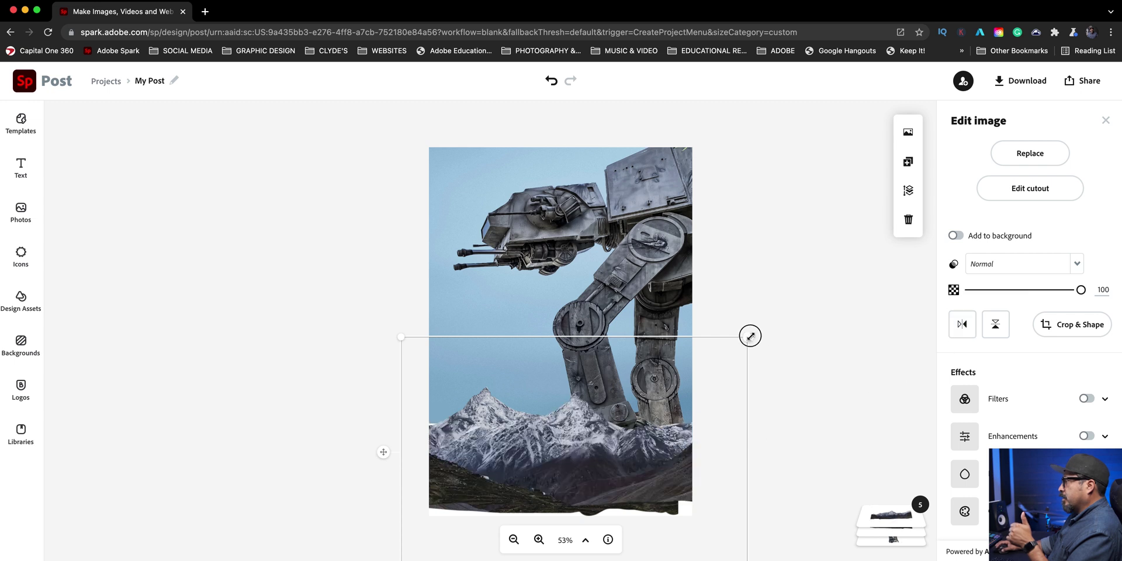
drag(750, 336, 690, 377)
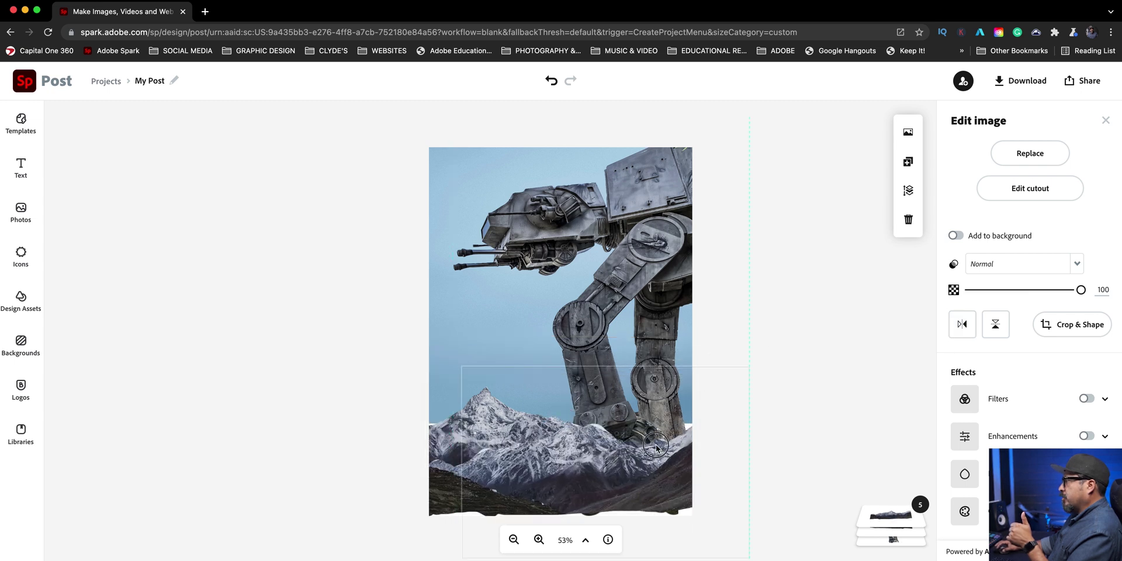
drag(657, 448, 662, 445)
drag(671, 445, 683, 447)
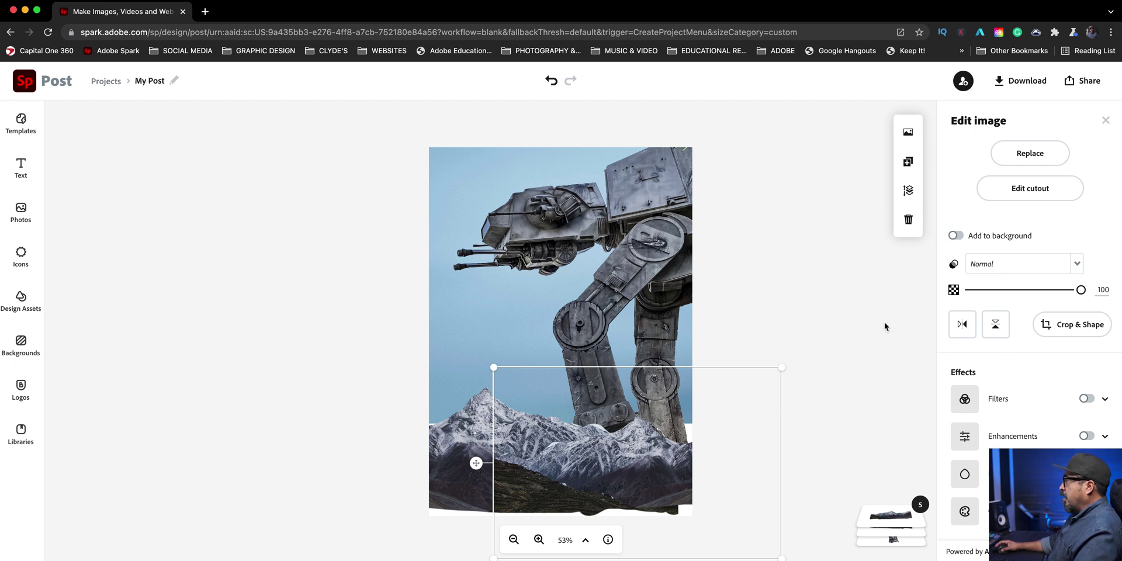
click(908, 190)
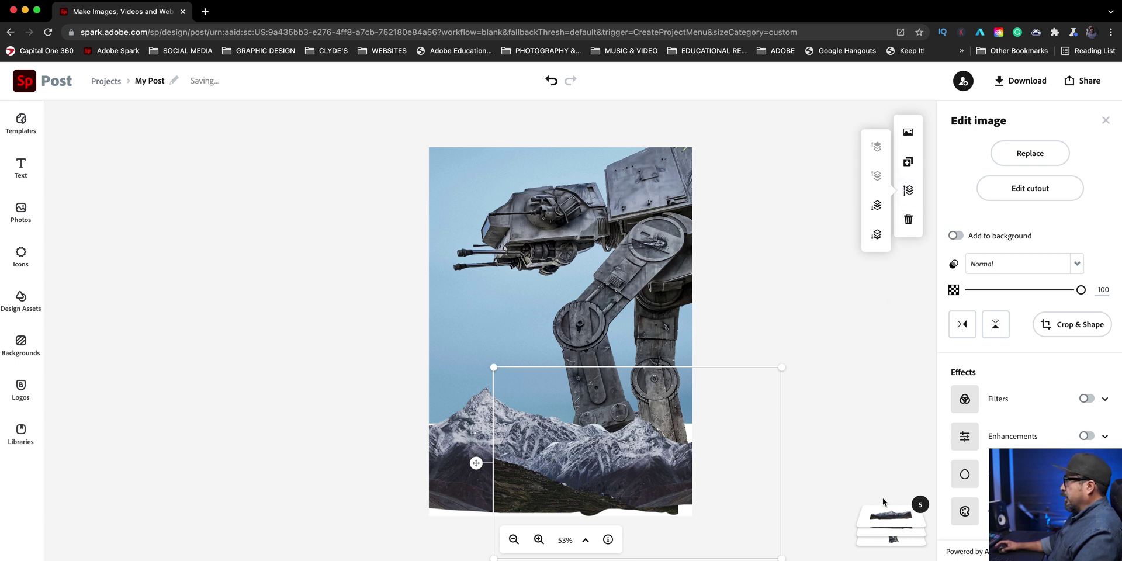
Step: Bring the AT-AT layer to the front, then enlarge the sky and lower it onto the guide
click(889, 521)
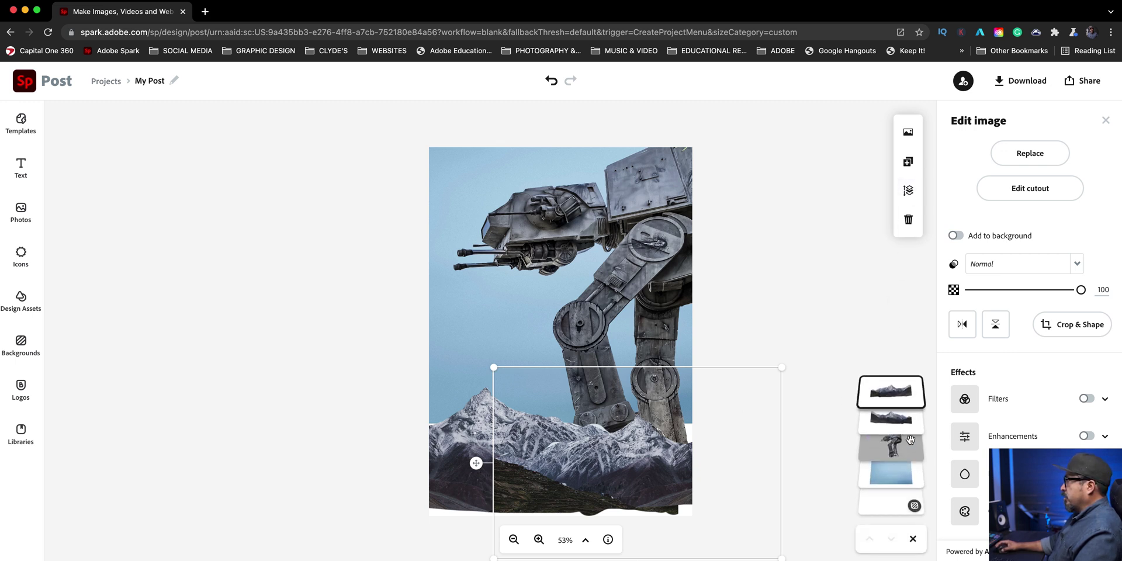
drag(910, 440, 893, 398)
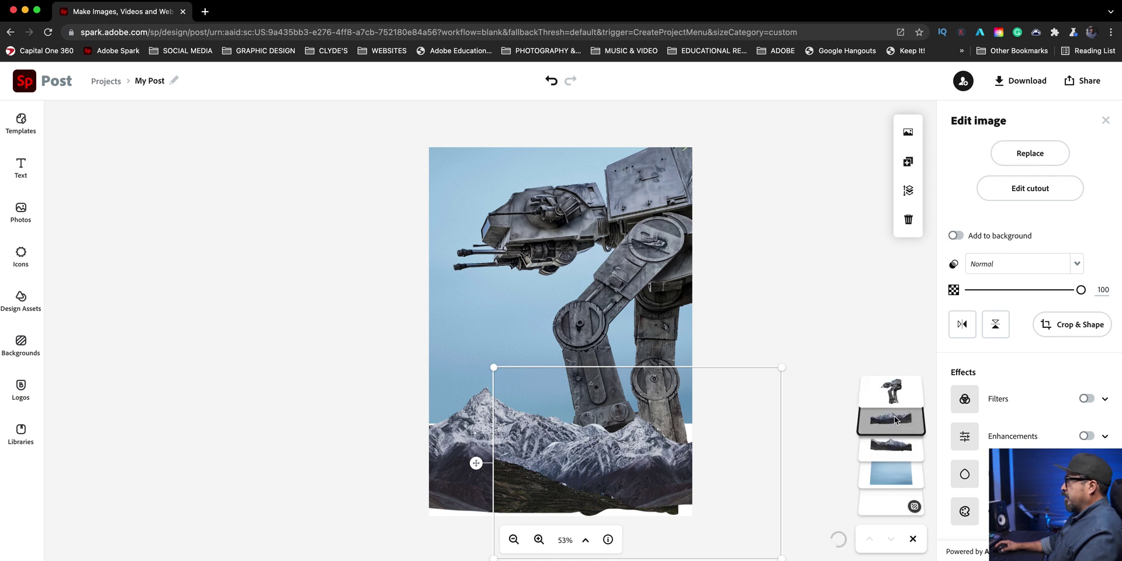
click(891, 474)
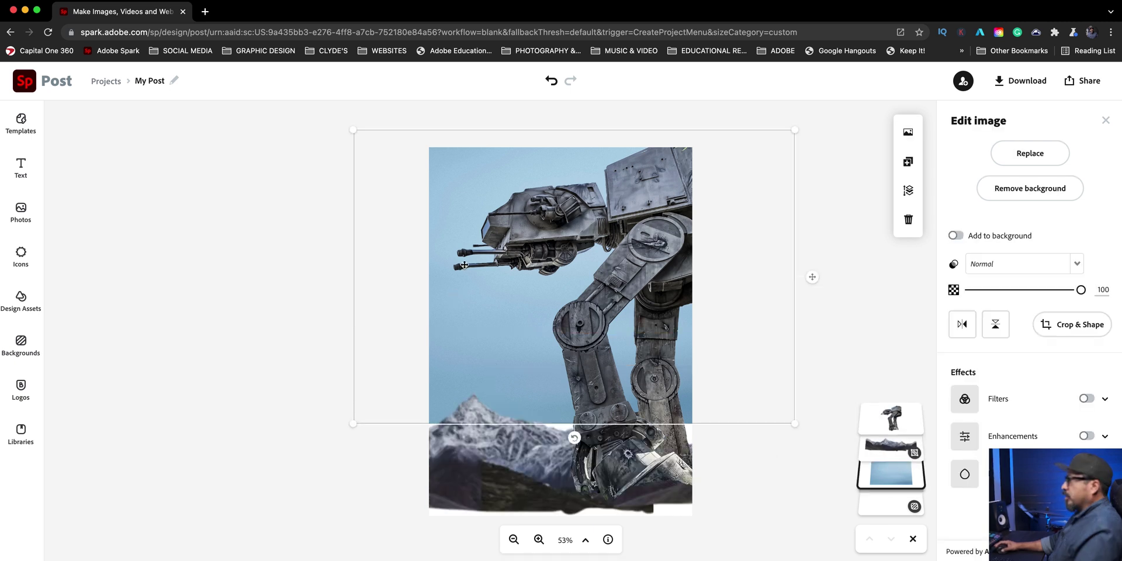
drag(364, 132, 388, 193)
Step: Enlarge the mountain group and move it lower and to the right
click(402, 518)
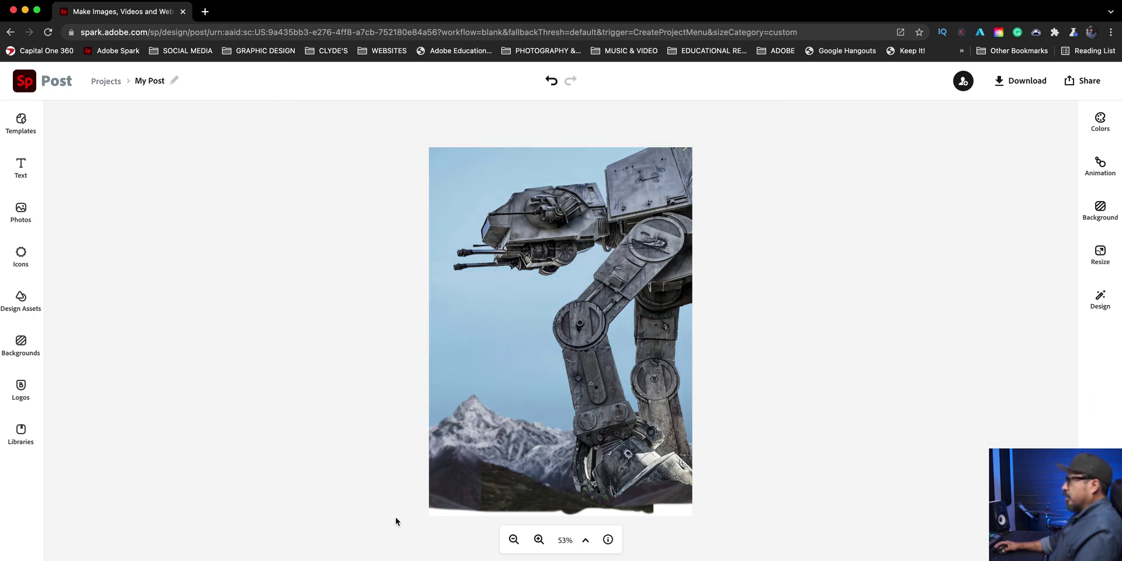
drag(455, 477, 407, 458)
drag(259, 341, 181, 301)
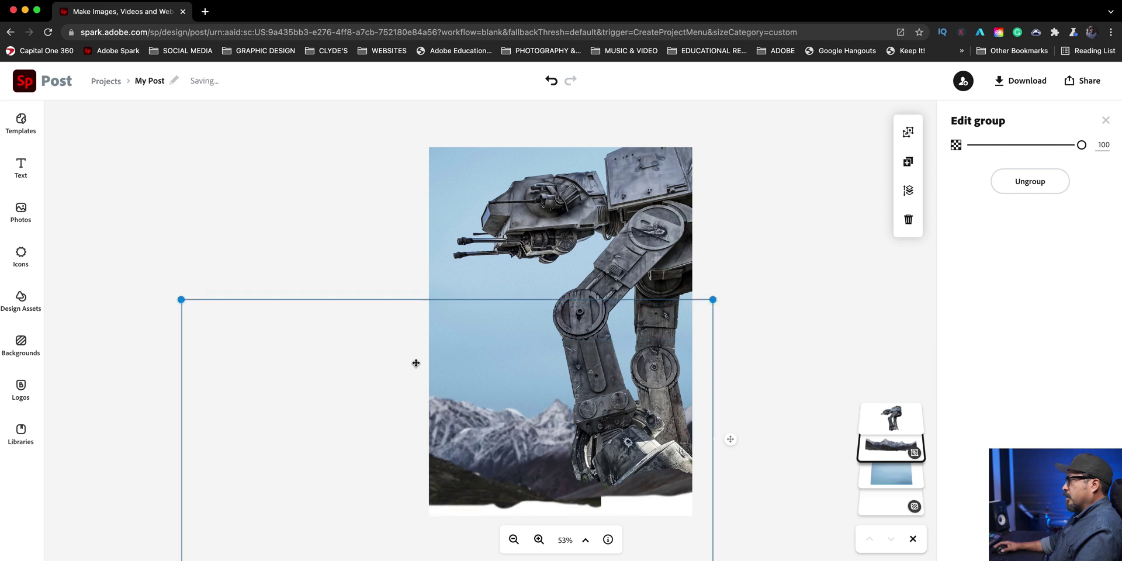
drag(416, 360, 471, 351)
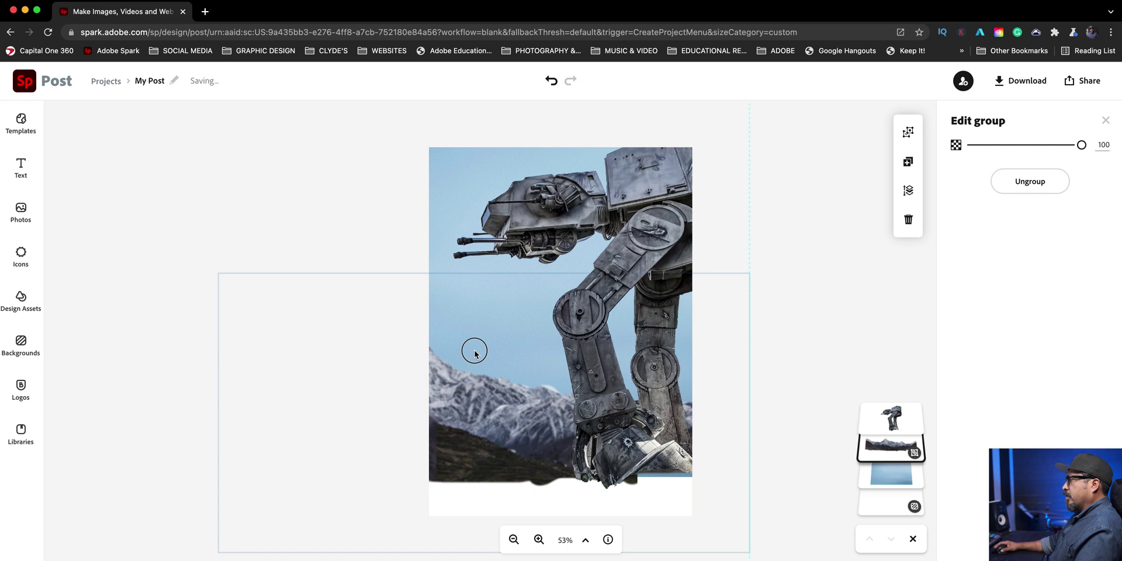
click(368, 199)
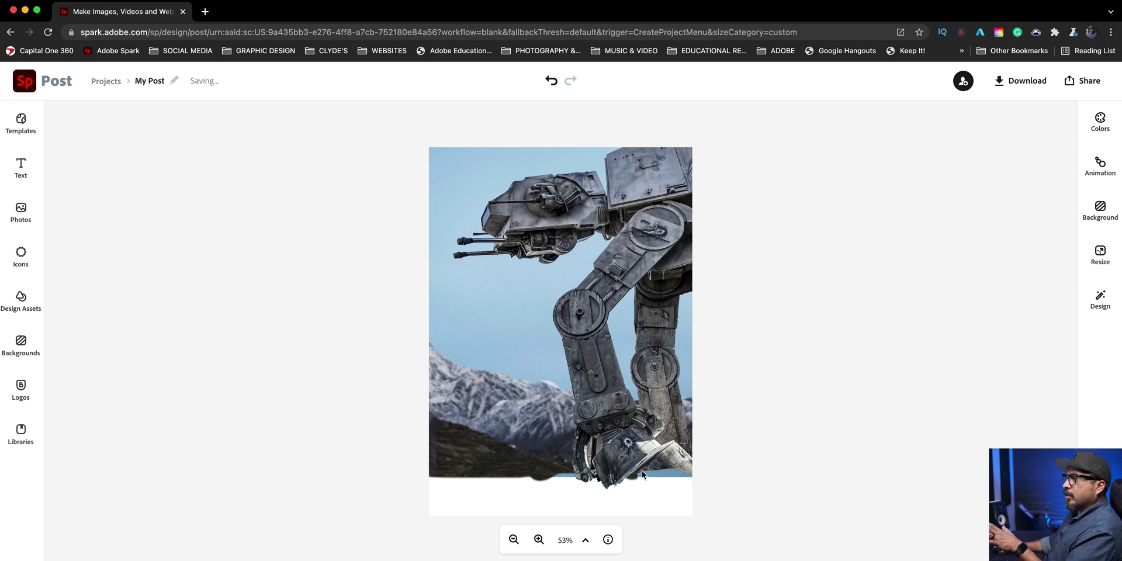
drag(444, 401, 436, 462)
Step: Try sliding the mountain group left, then undo the move and deselect it
click(346, 246)
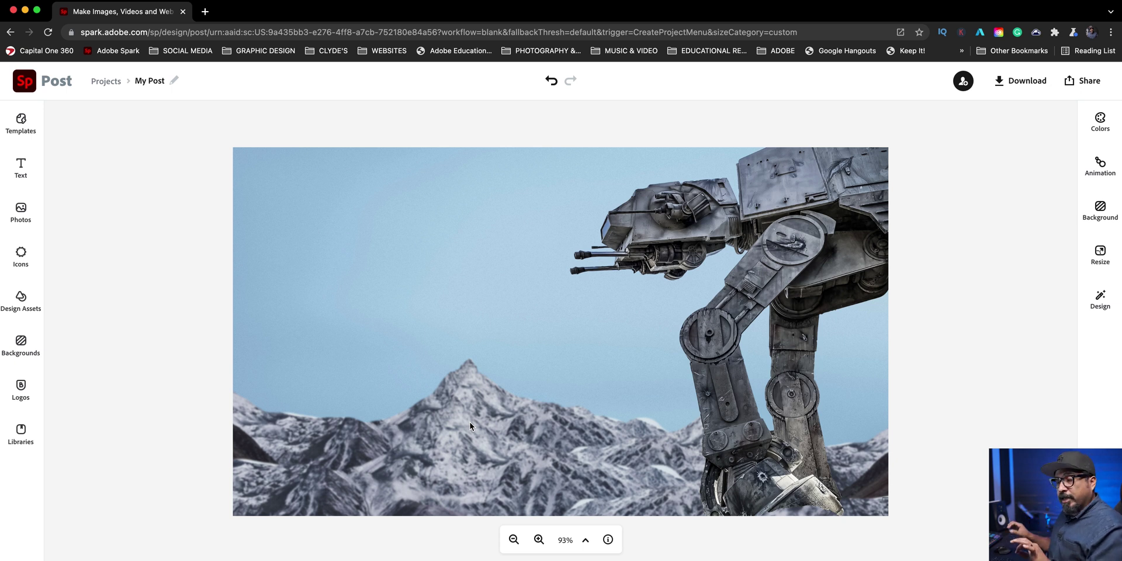
click(466, 489)
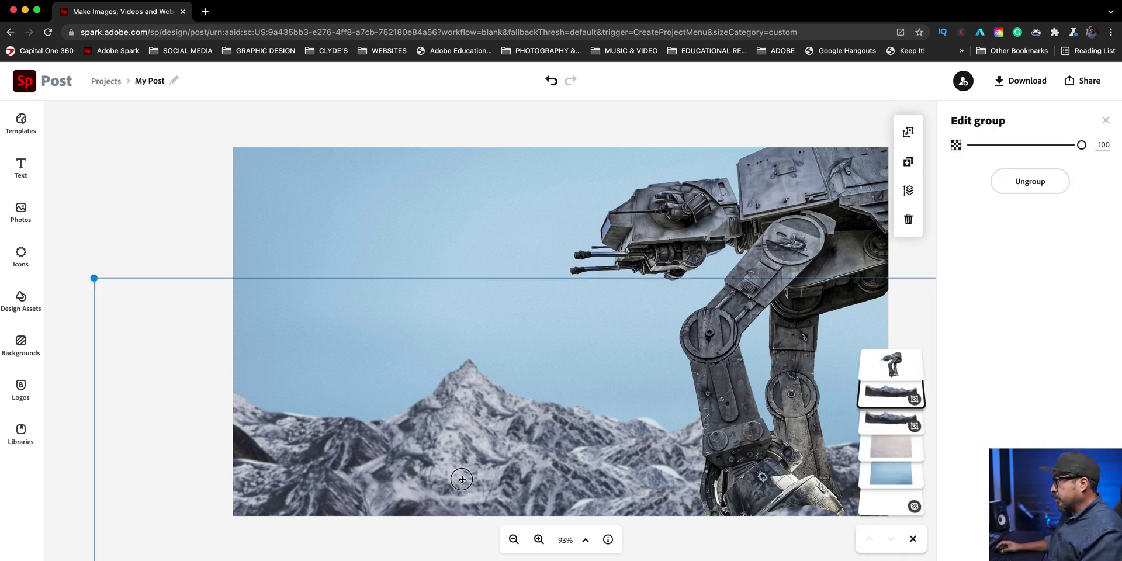
drag(462, 485, 419, 498)
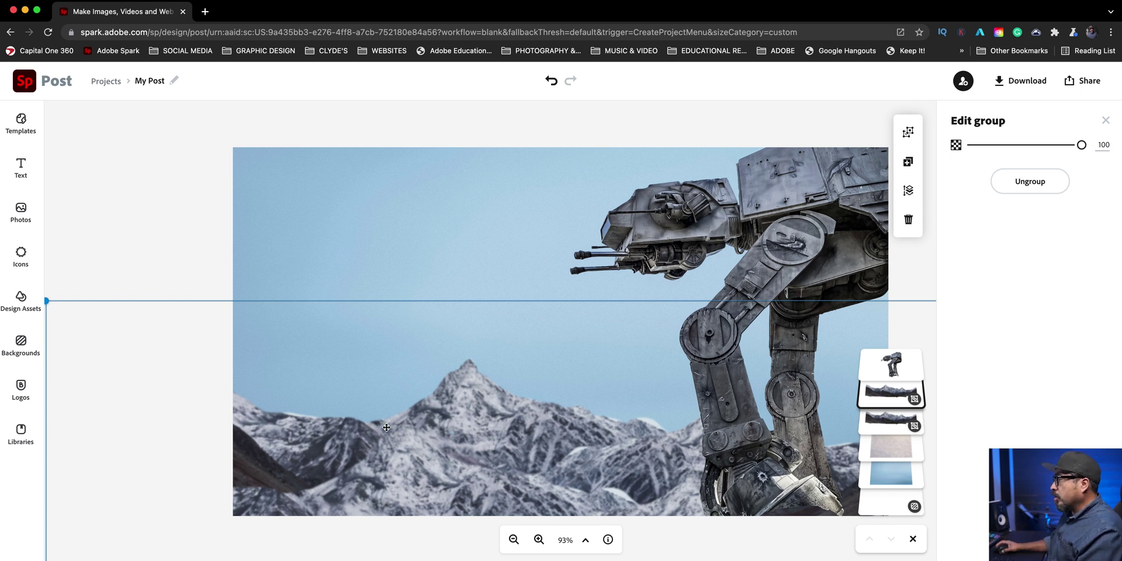
click(560, 83)
click(177, 193)
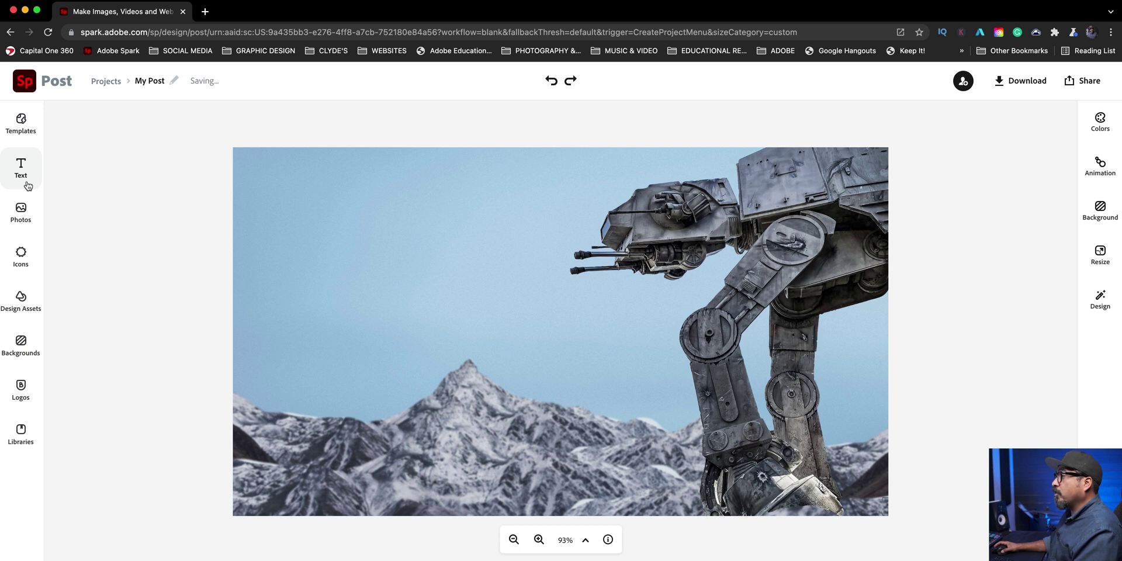
Step: Add a 'STAR WARS' text box set in SF Distant Galaxy Regular
click(25, 182)
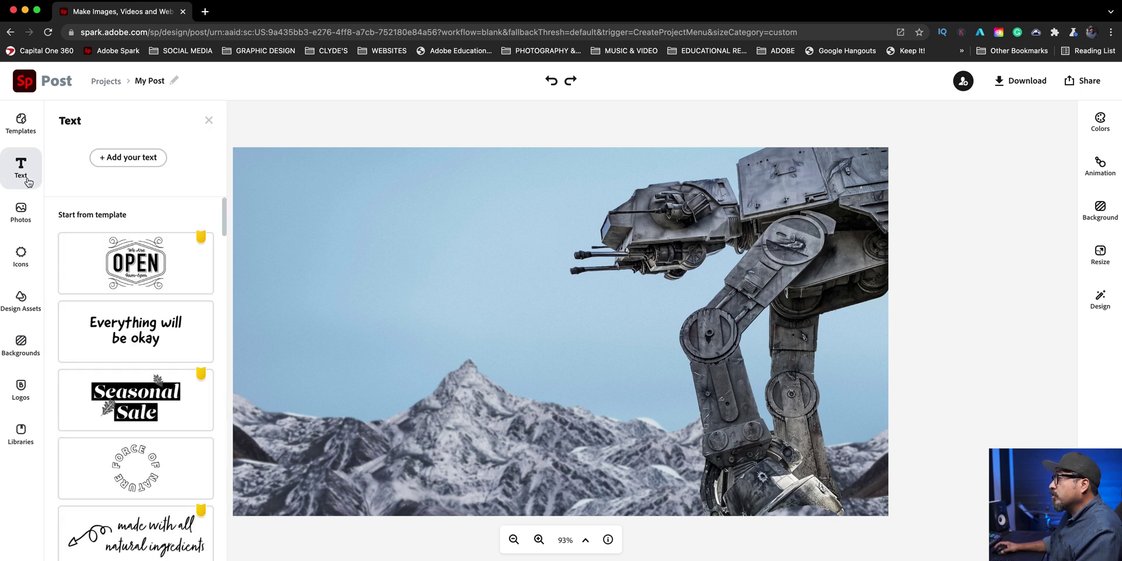
click(130, 158)
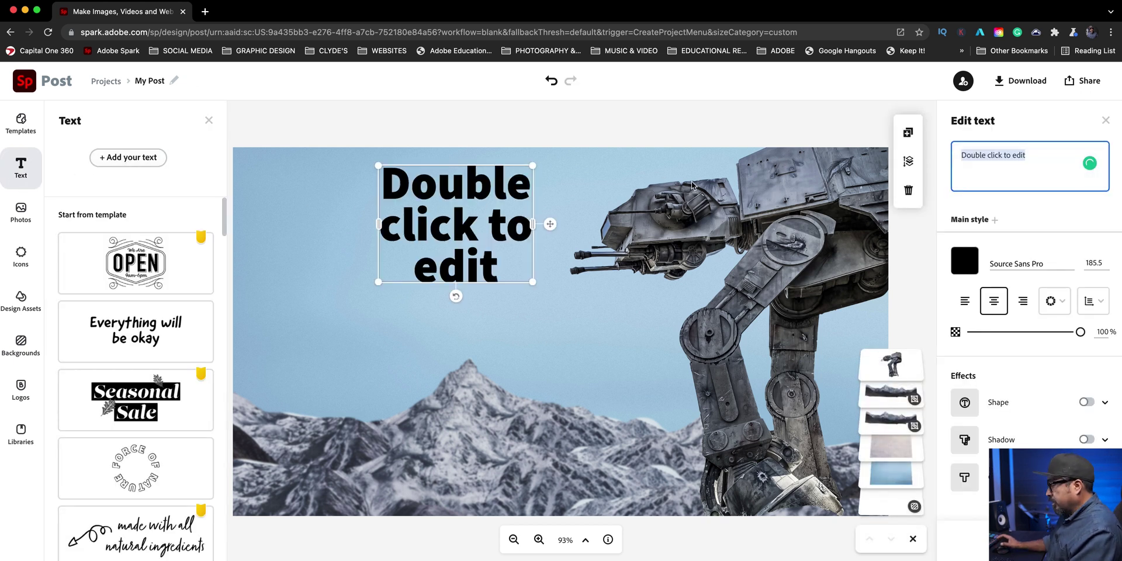
text(STAR)
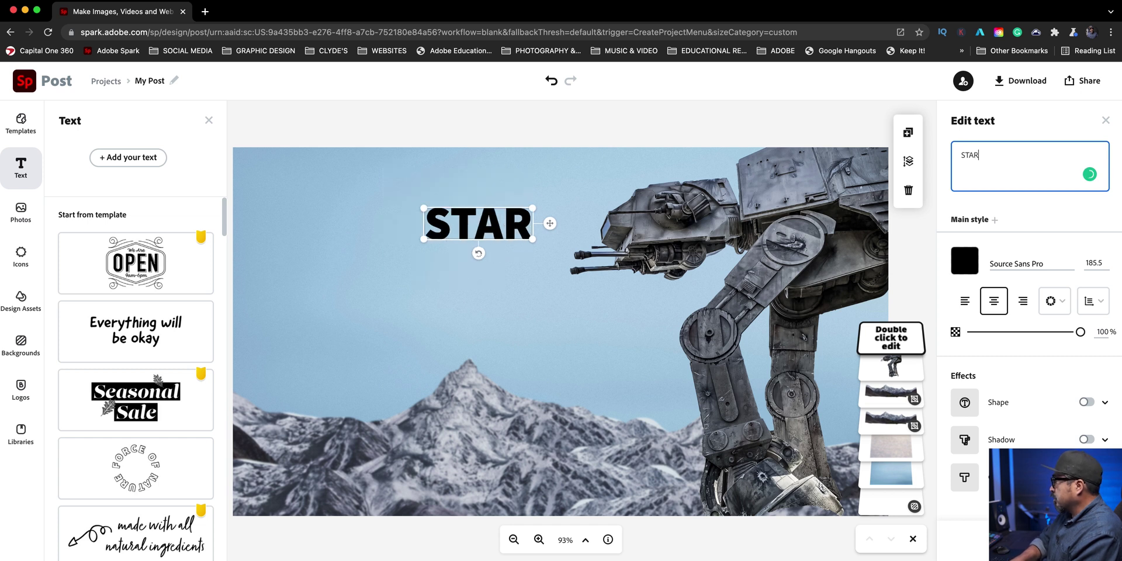
text( WA)
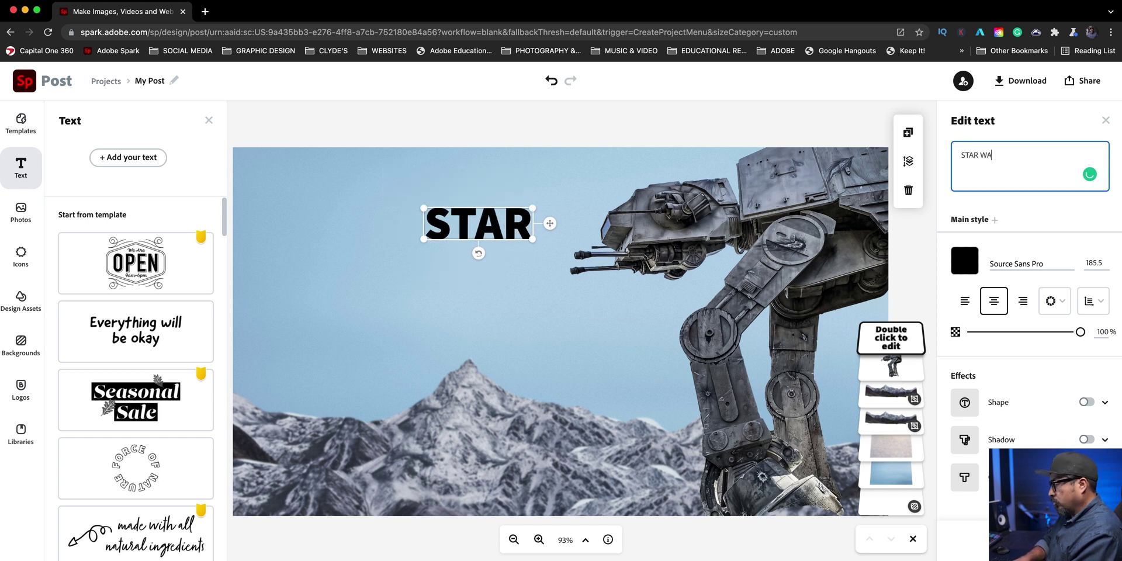
text(RS)
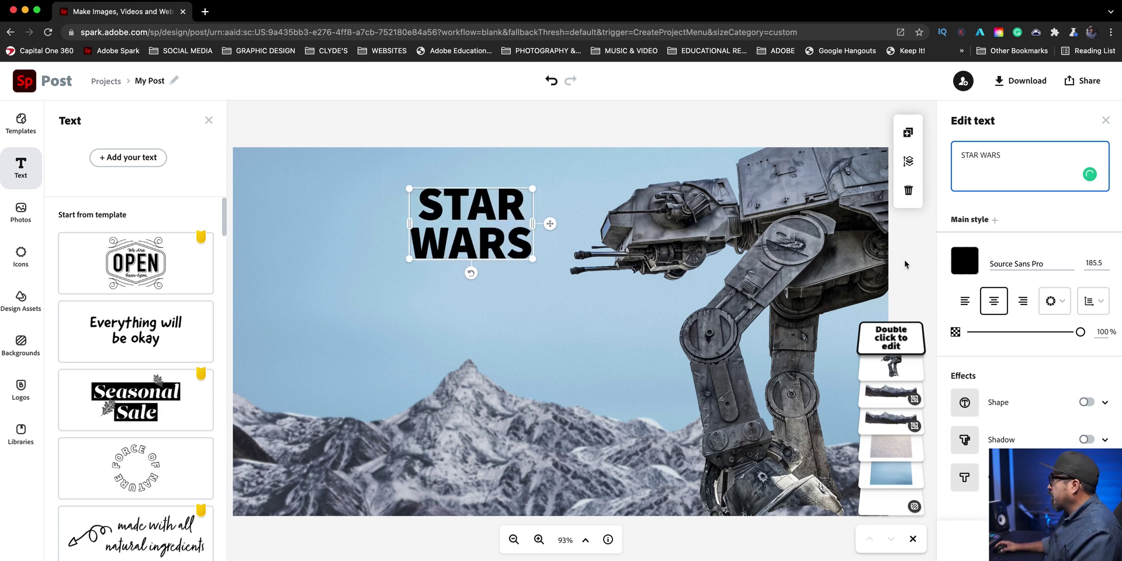
click(1069, 264)
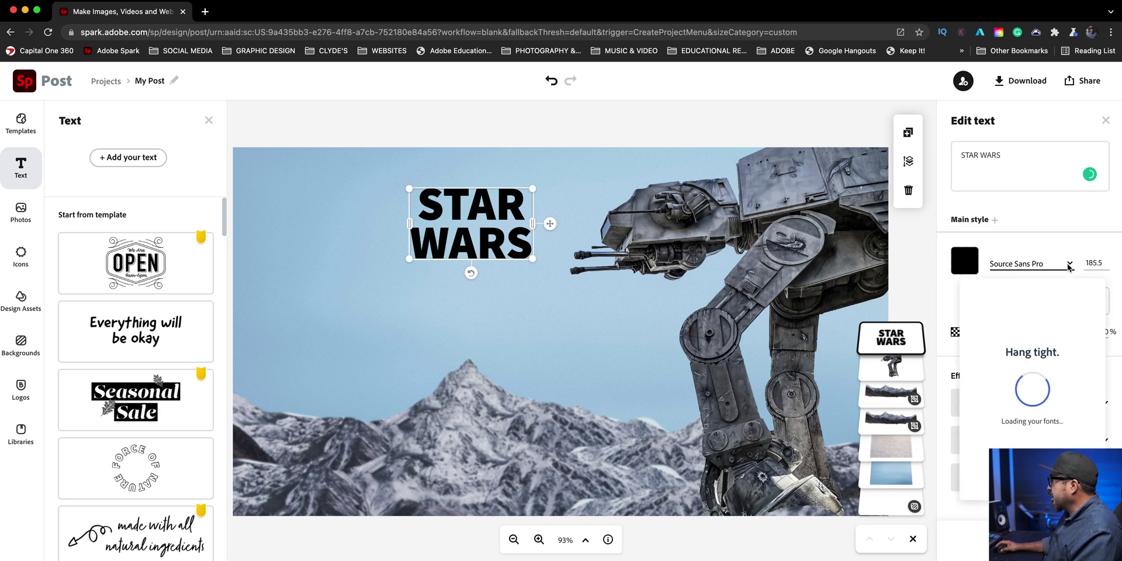
scroll(1055, 351, up, 5)
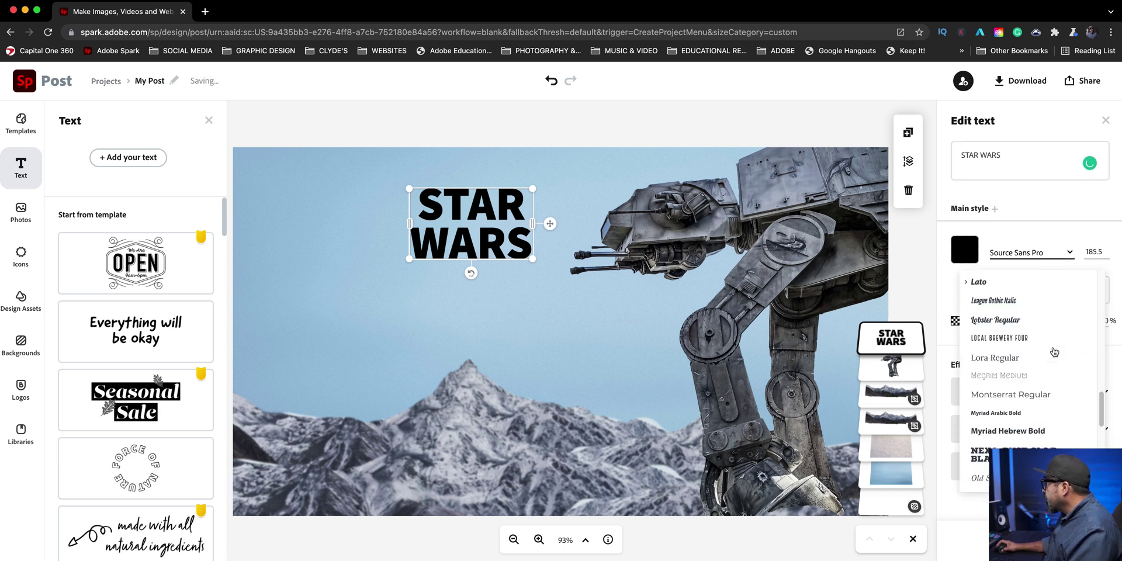
scroll(1054, 352, up, 10)
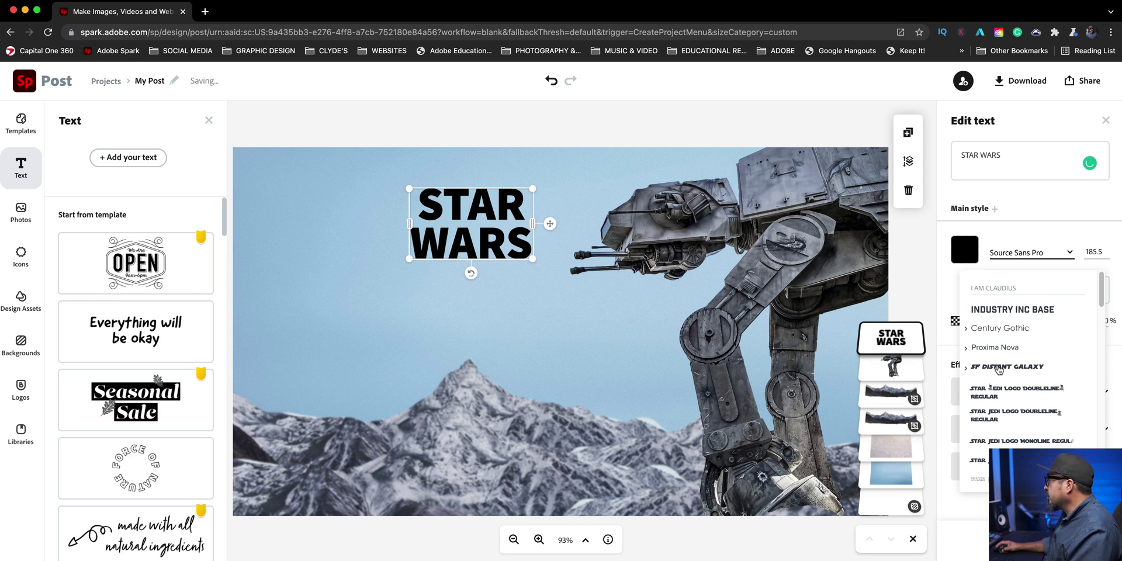
click(967, 368)
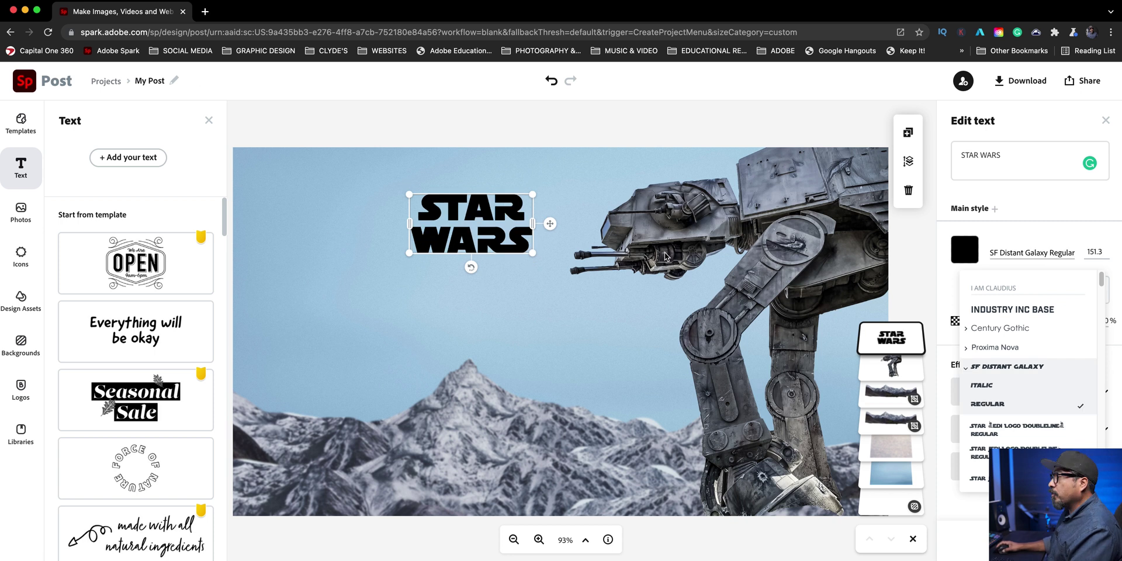
Step: Enlarge the STAR WARS title and position it at the poster's upper left
click(209, 120)
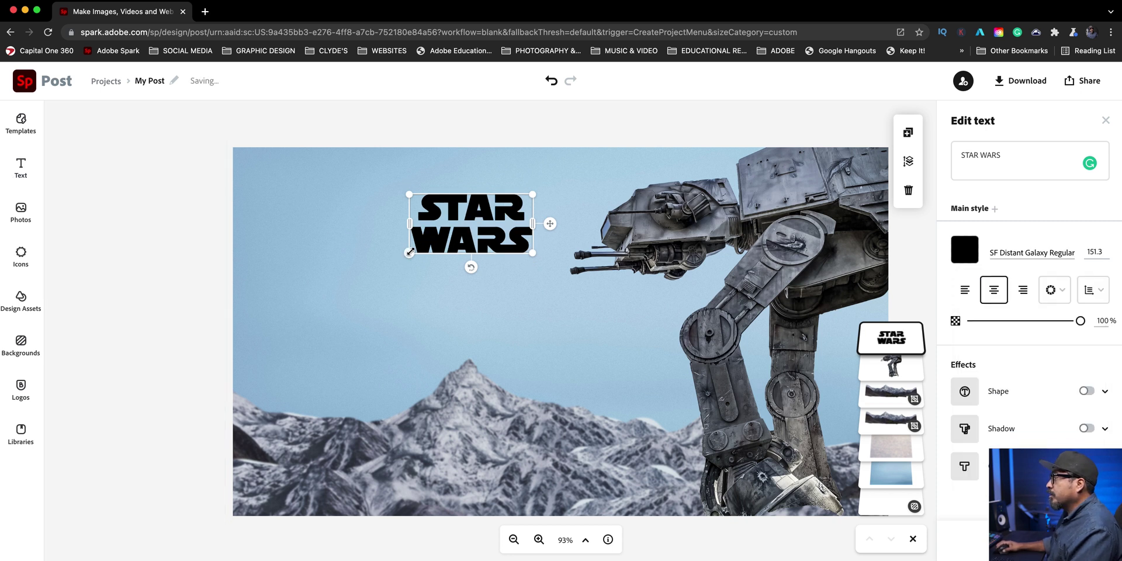
drag(410, 252, 300, 301)
drag(469, 271, 465, 267)
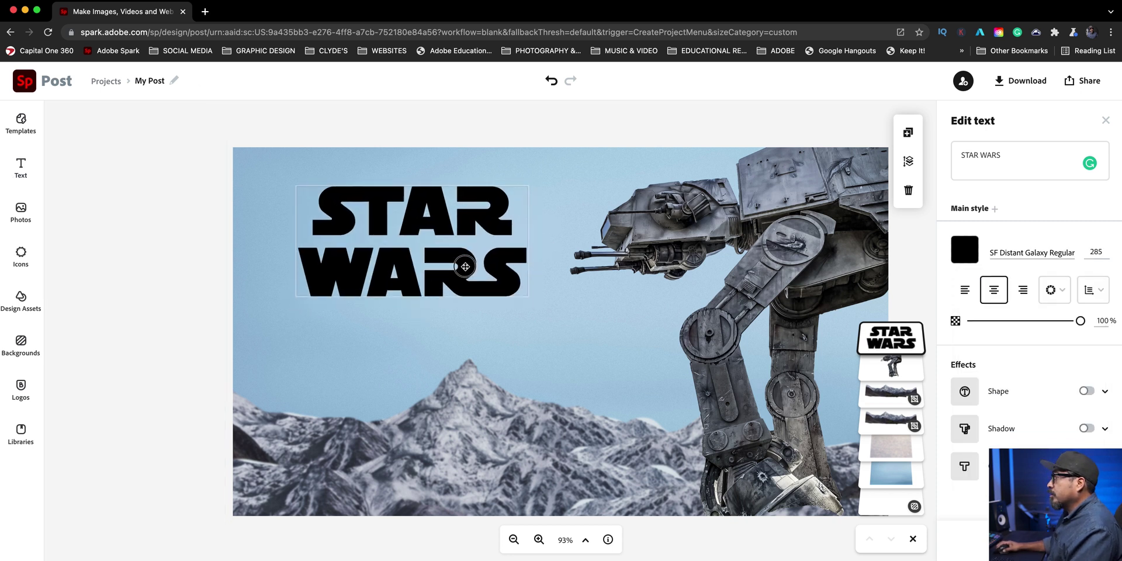
drag(529, 301, 553, 319)
drag(573, 247, 553, 242)
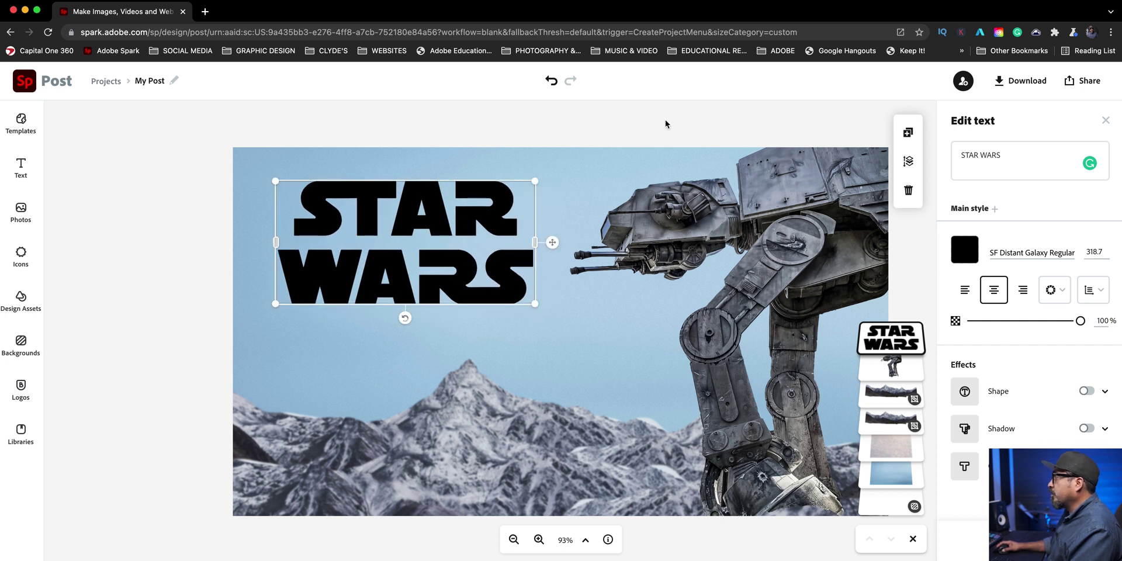
click(666, 121)
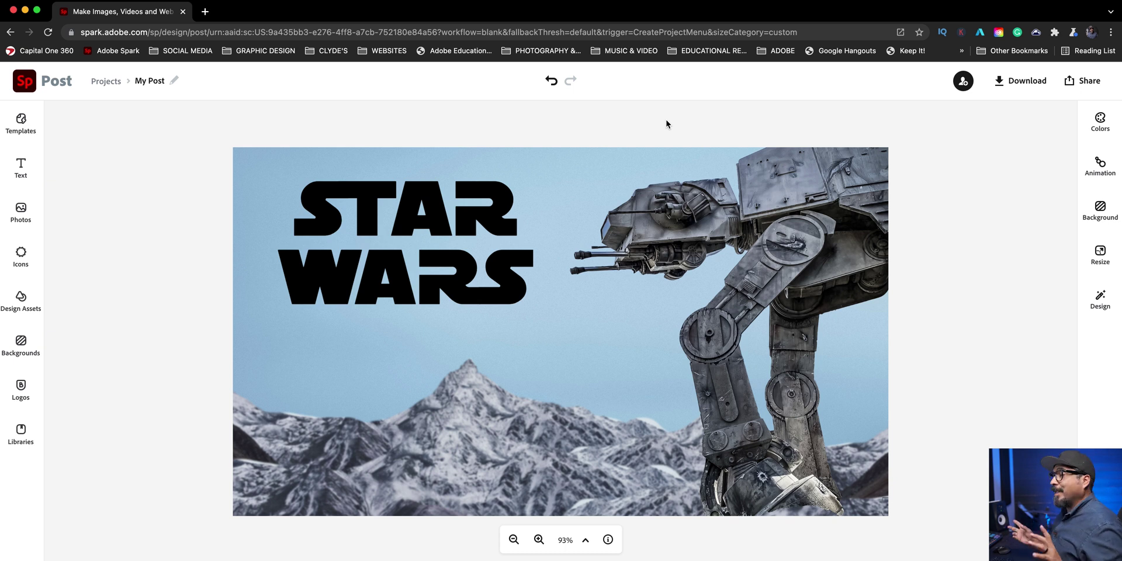
Step: Download the poster as a PNG with a solid colour background
click(1029, 81)
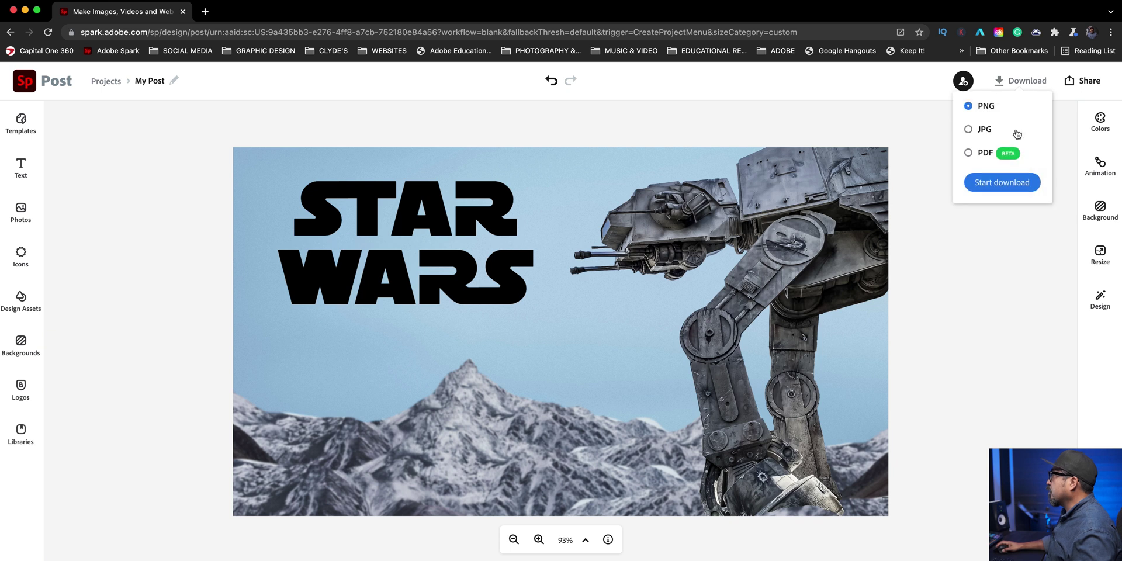
click(1002, 182)
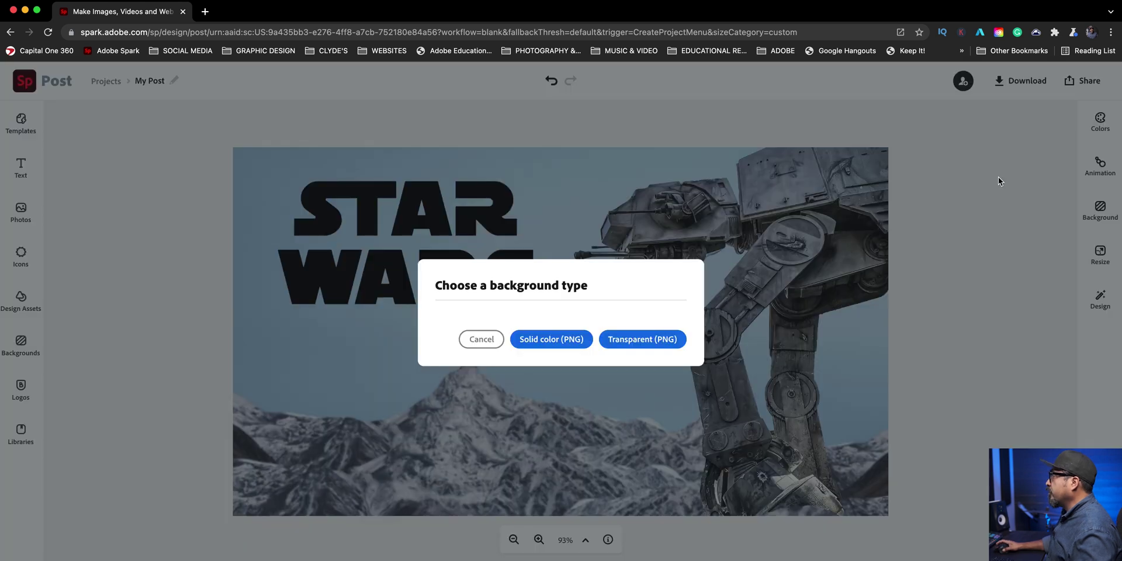
click(564, 343)
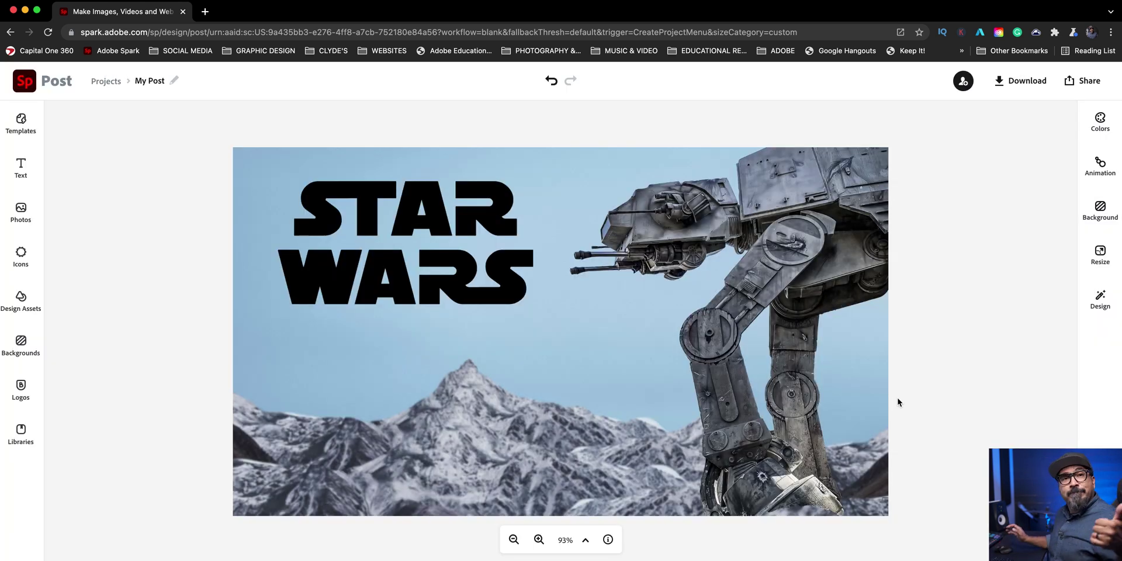